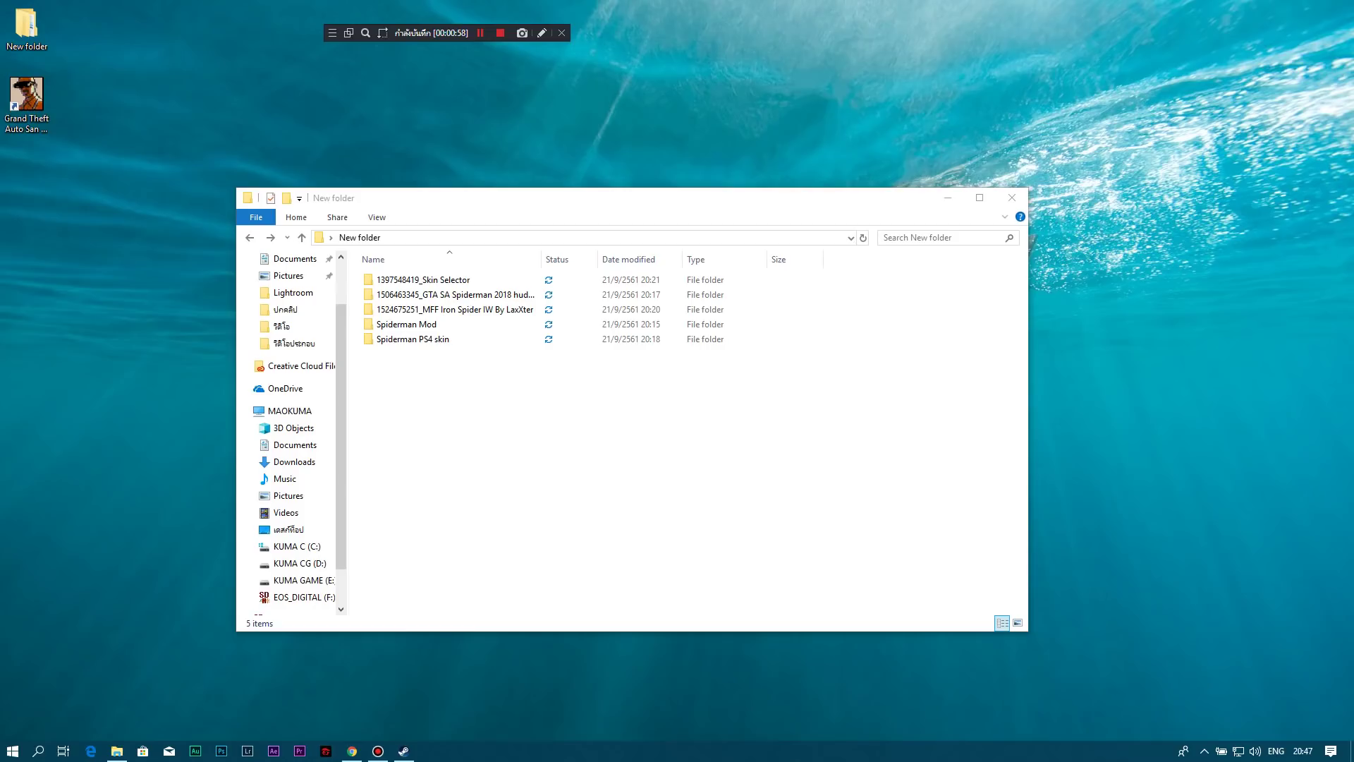
{"action": "mouse_move", "coordinate": [512, 425]}
{"action": "left_mouse_down"}
{"action": "mouse_move", "coordinate": [426, 267]}
{"action": "mouse_move", "coordinate": [440, 268]}
{"action": "left_mouse_up"}
{"action": "left_click", "coordinate": [487, 426]}
{"action": "left_click_drag", "start_coordinate": [487, 426], "coordinate": [399, 273]}
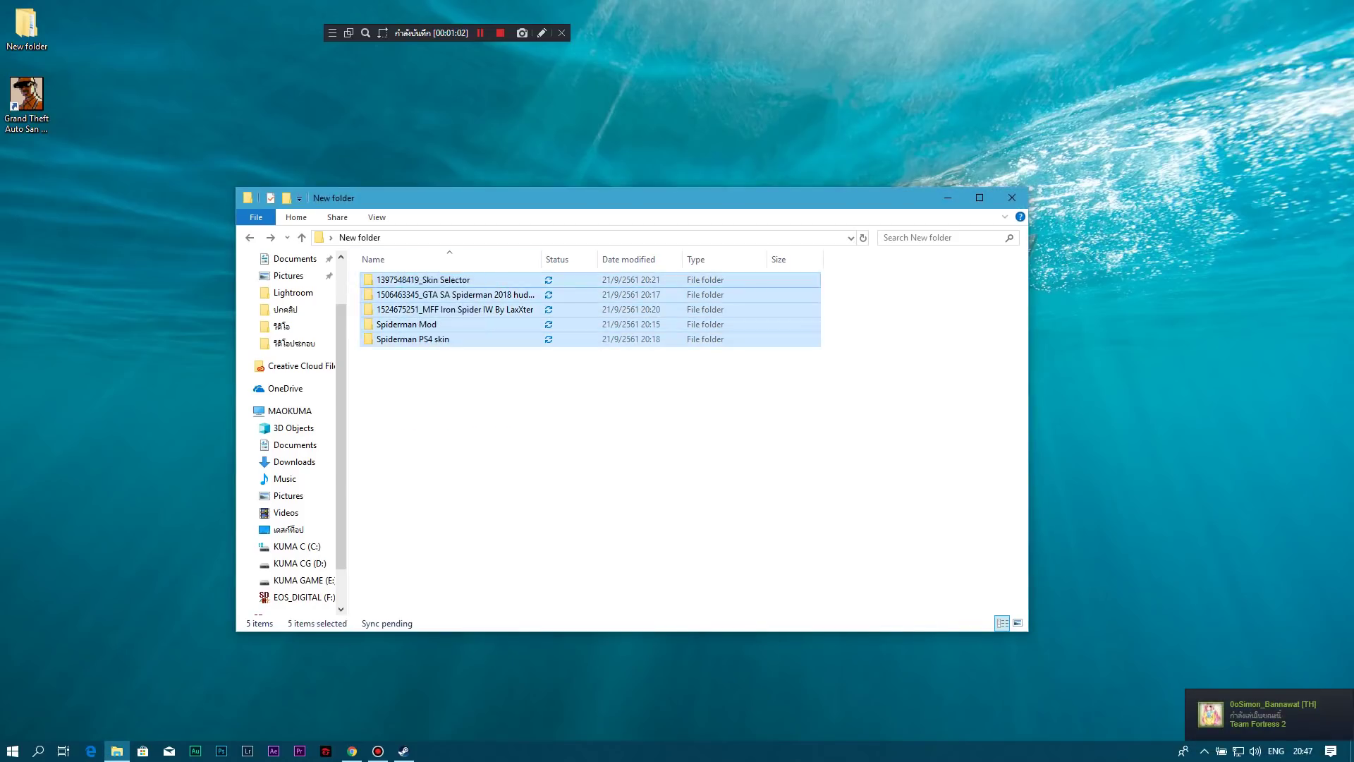
{"action": "left_click", "coordinate": [487, 425]}
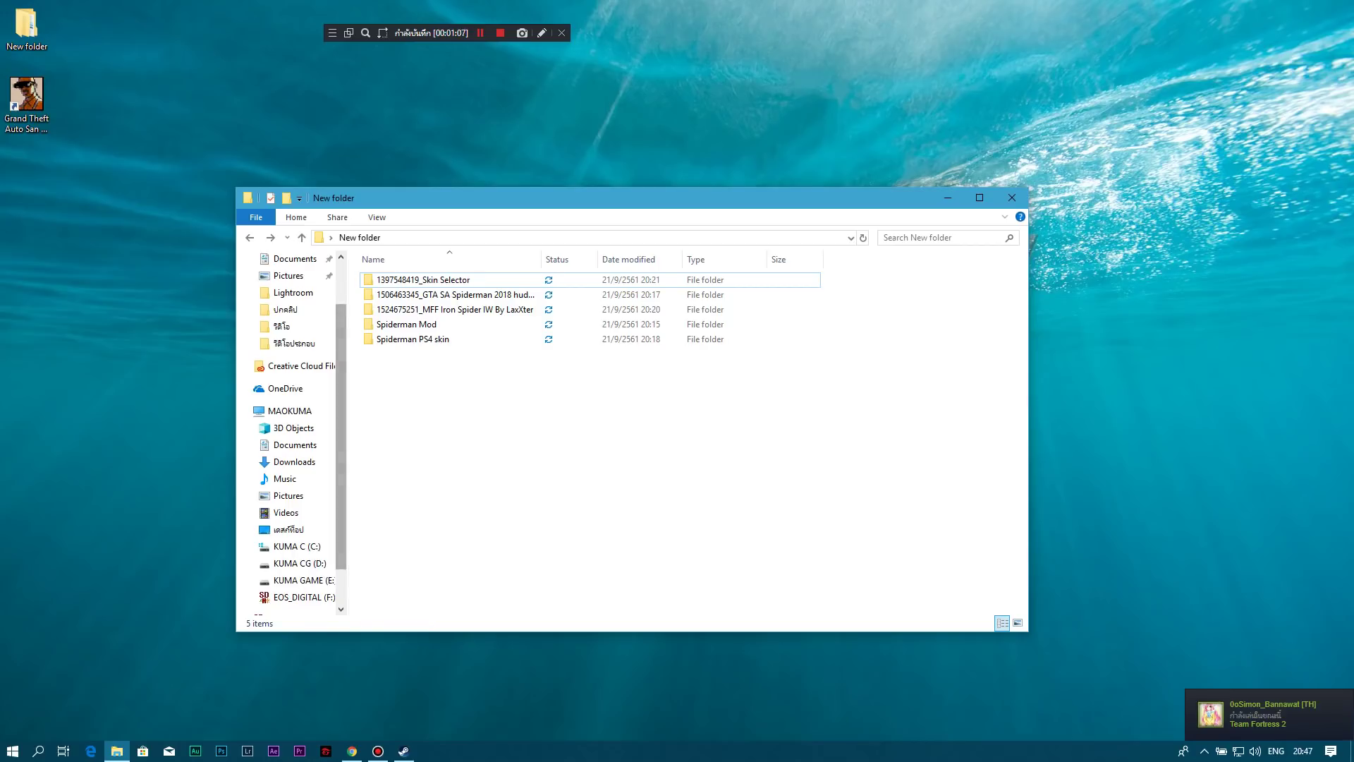
Open the GTA SanAndreas game folder in a second window and arrange it beside the New folder window
{"action": "right_click", "coordinate": [117, 751]}
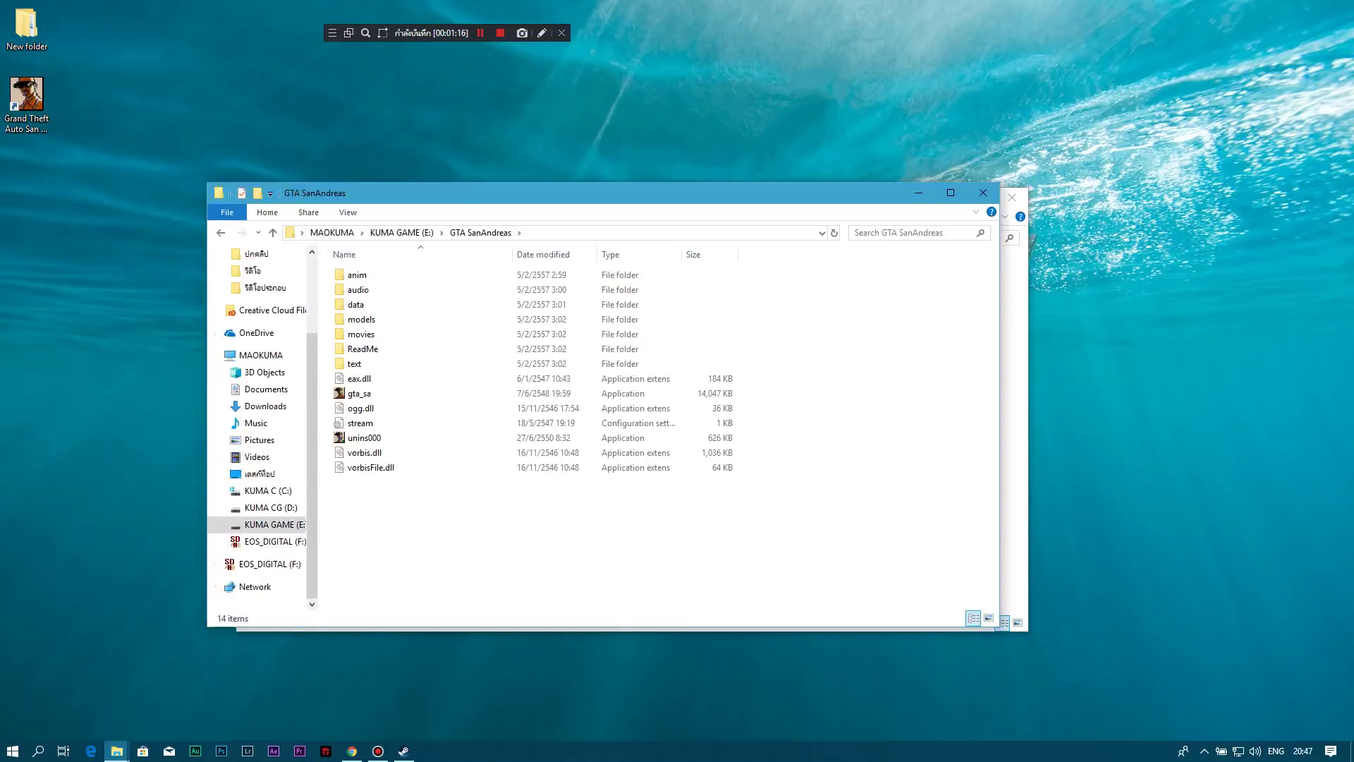
{"action": "left_click_drag", "start_coordinate": [600, 192], "coordinate": [950, 210]}
{"action": "left_click_drag", "start_coordinate": [437, 197], "coordinate": [285, 204]}
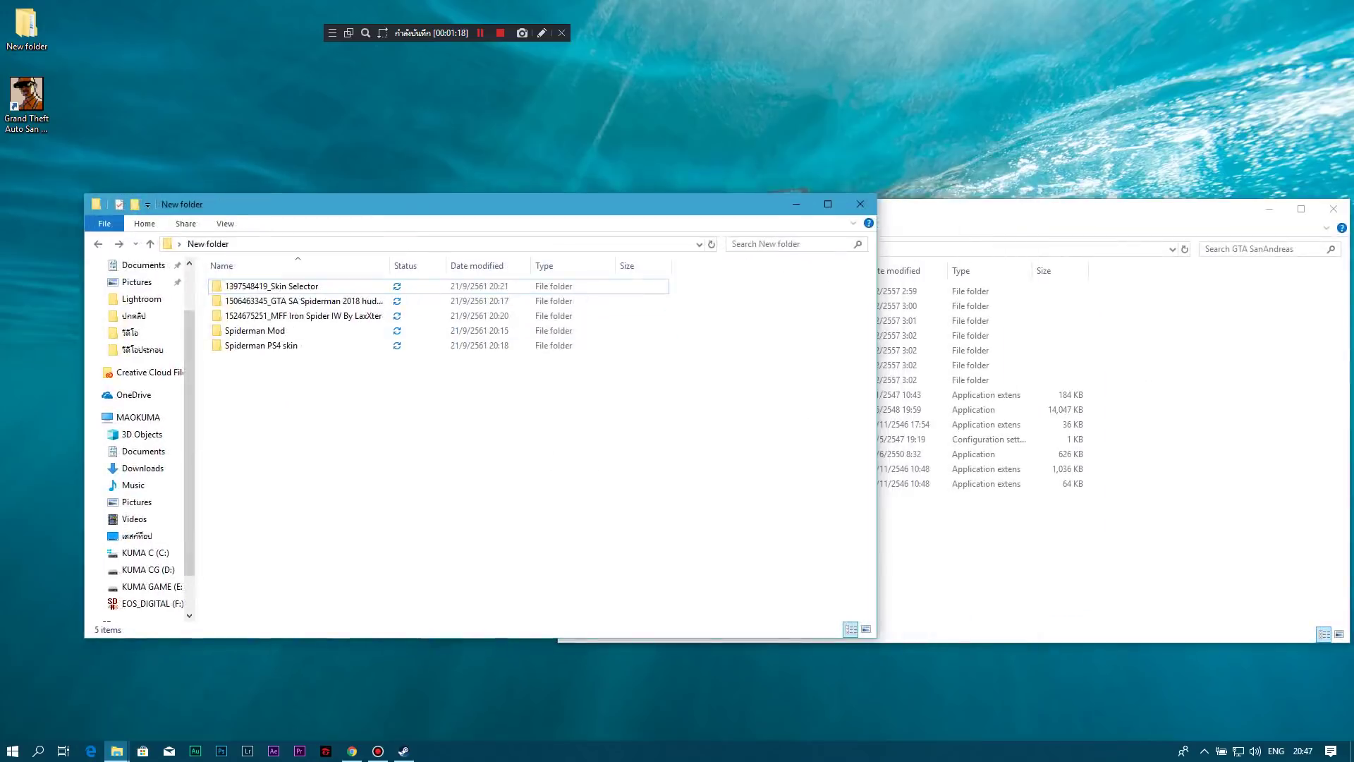
{"action": "left_click", "coordinate": [988, 210]}
{"action": "left_click_drag", "start_coordinate": [877, 526], "coordinate": [773, 301]}
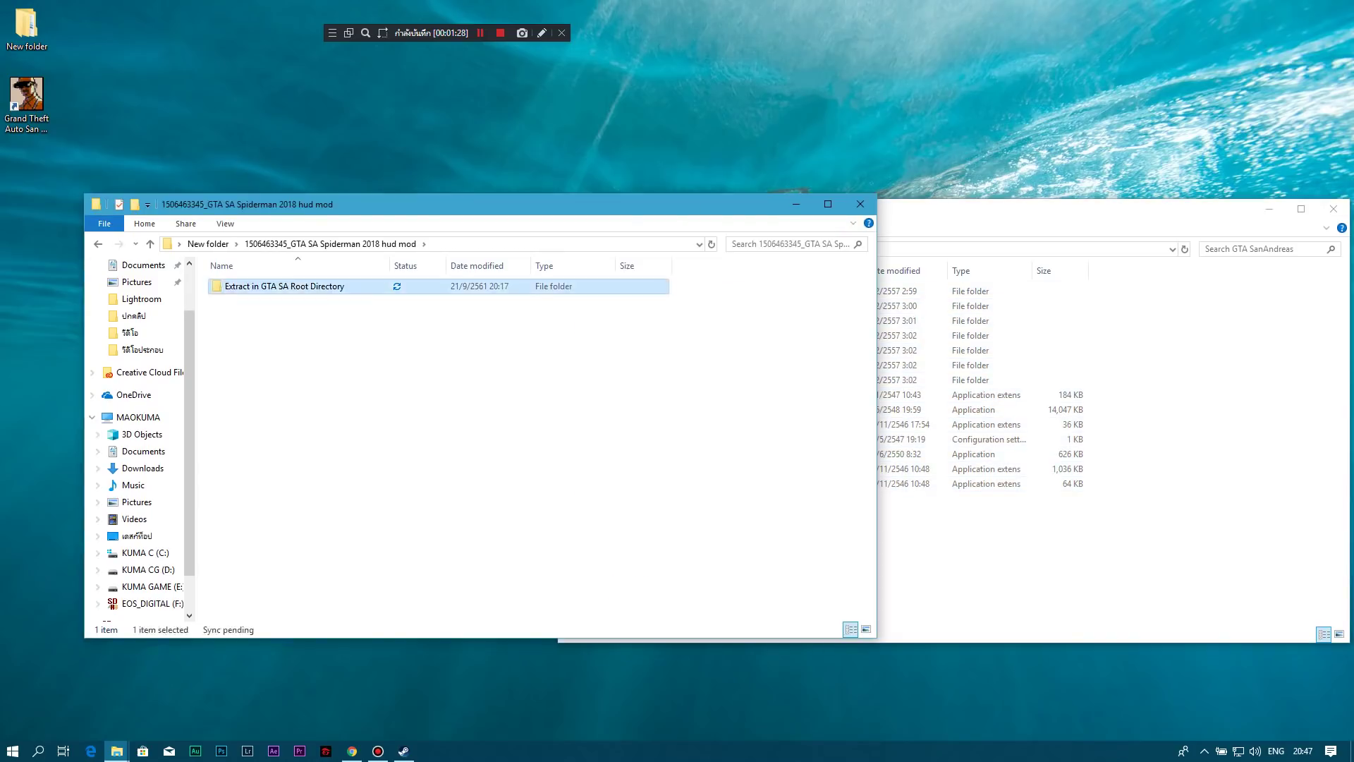
Check the Spiderman 2018 hud and MFF Iron Spider mod folders, and open the nested Spiderman Mod folder containing CLEO4_setup
{"action": "key", "text": "Return"}
{"action": "left_click", "coordinate": [98, 243]}
{"action": "double_click", "coordinate": [302, 315]}
{"action": "key", "text": "BackSpace"}
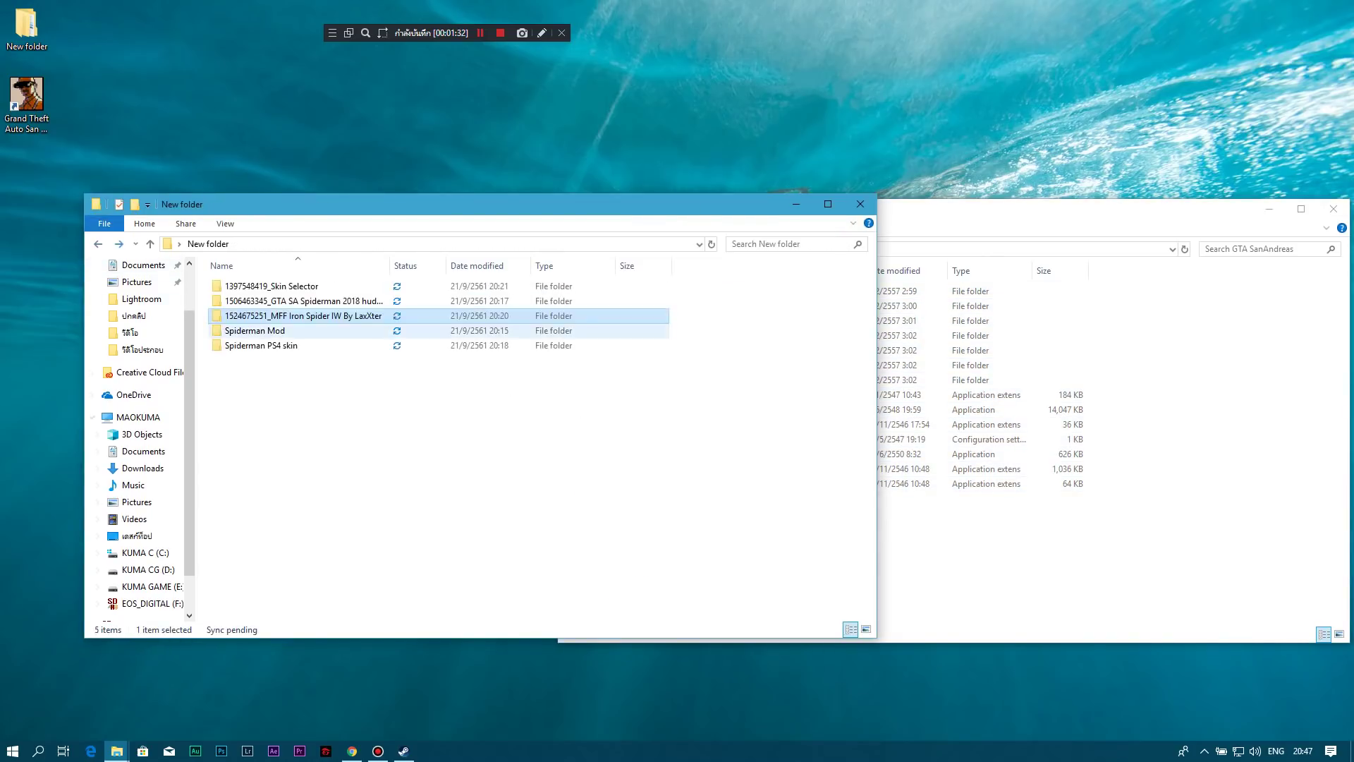
{"action": "double_click", "coordinate": [247, 331]}
{"action": "key", "text": "Down"}
{"action": "key", "text": "Return"}
{"action": "key", "text": "Down"}
{"action": "left_click", "coordinate": [296, 353]}
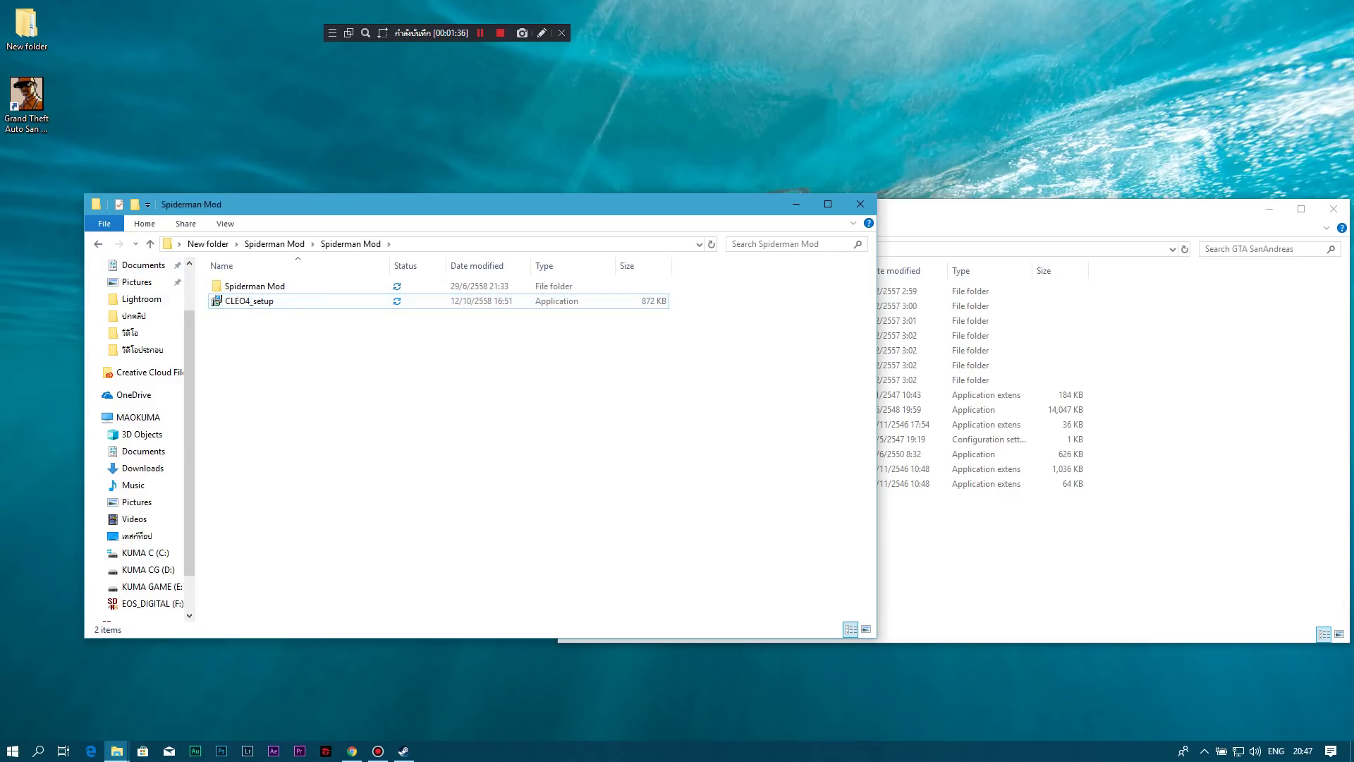
Run CLEO4_setup in English and advance the wizard to the San Andreas location page
{"action": "double_click", "coordinate": [249, 301]}
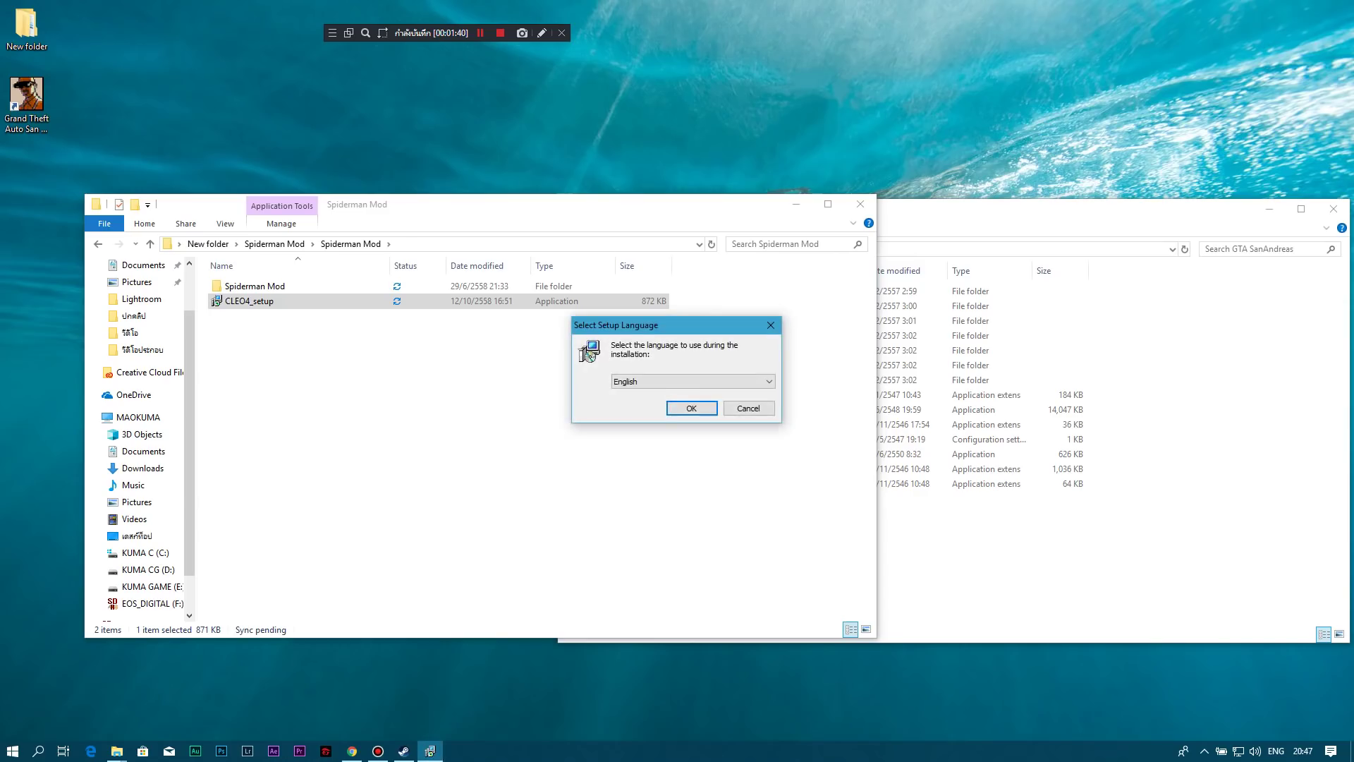
{"action": "key", "text": "Return"}
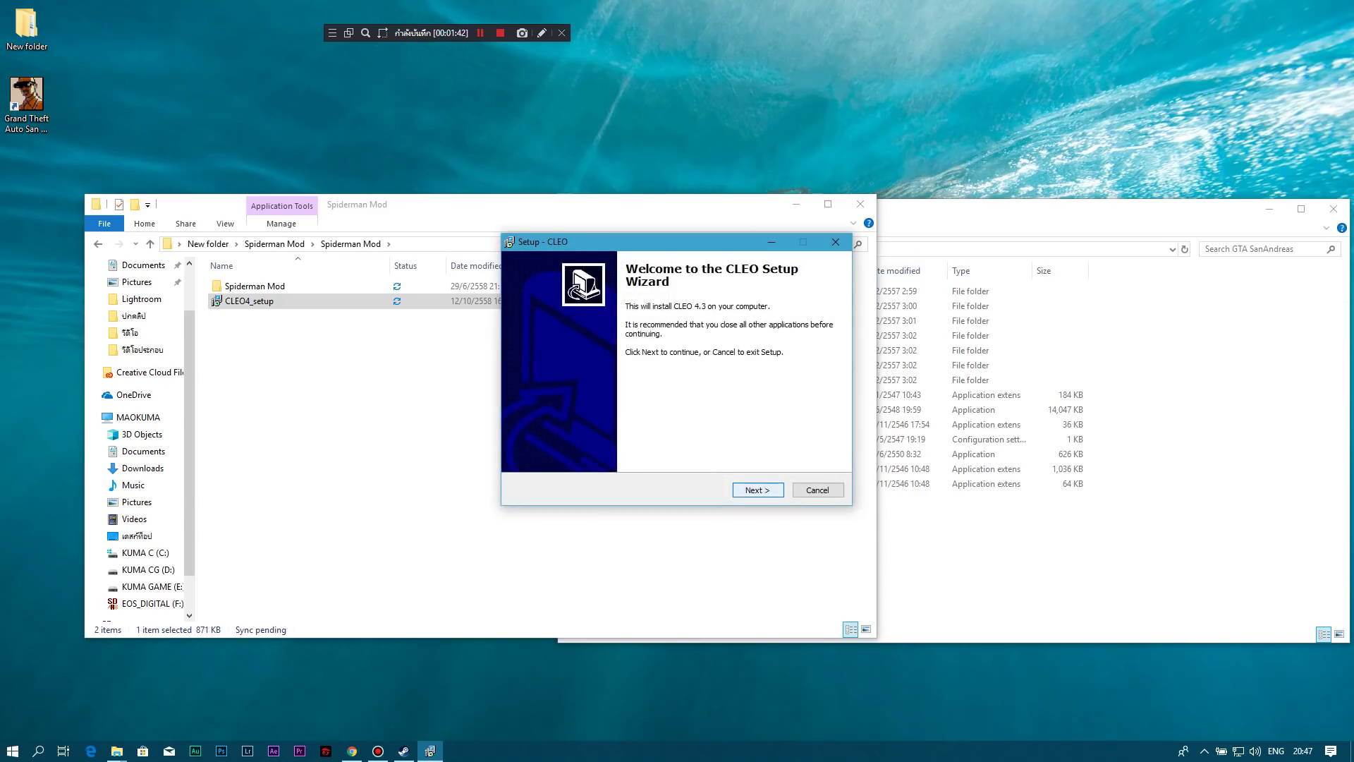
{"action": "key", "text": "Return"}
{"action": "key", "text": "Return"}
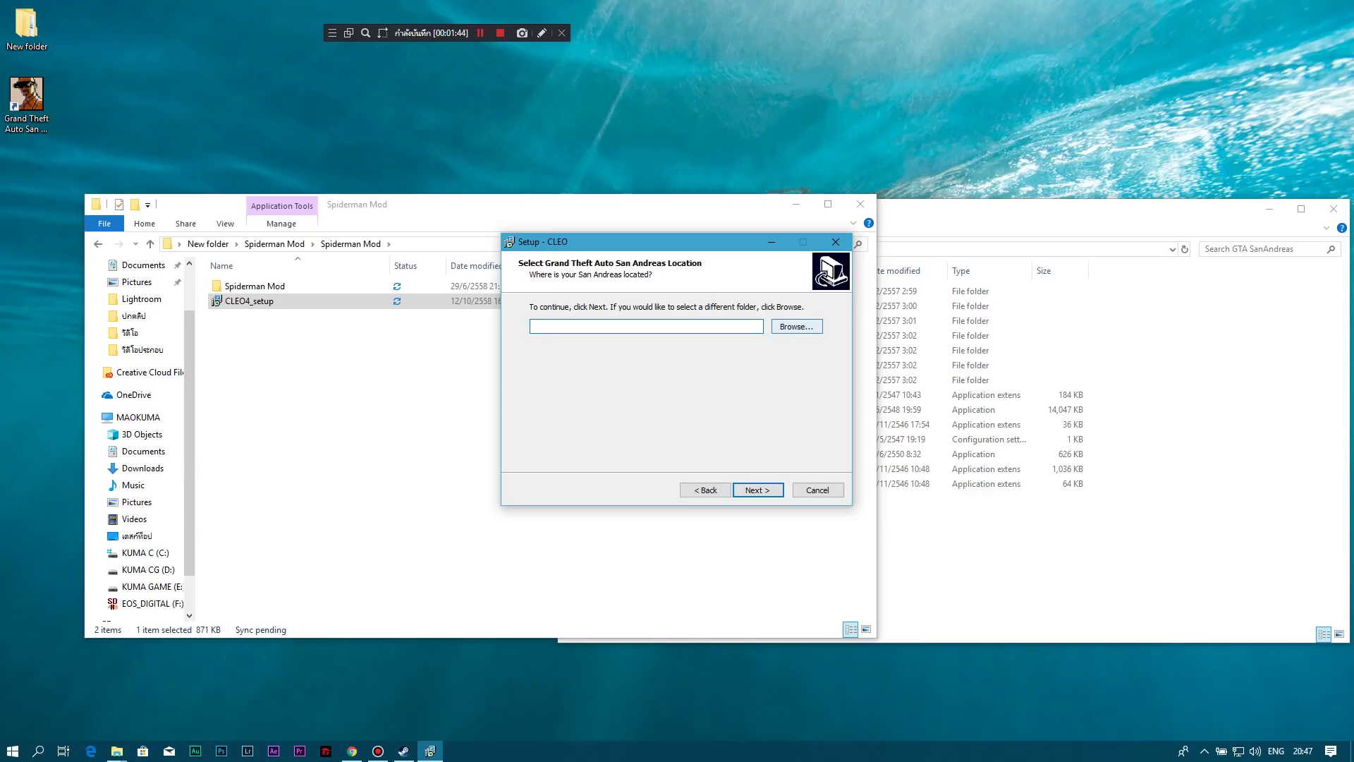
Set the CLEO installation location to E:\GTA SanAndreas\
{"action": "left_click", "coordinate": [796, 326]}
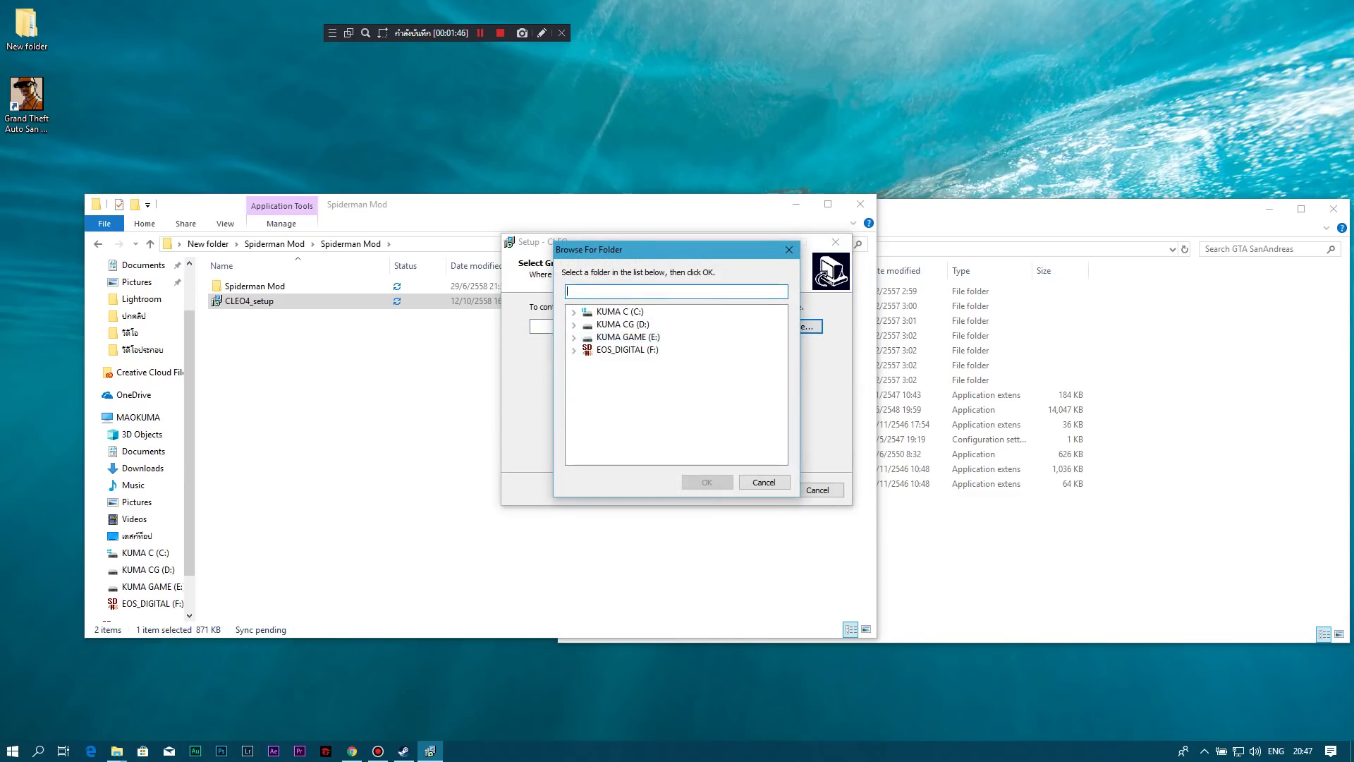
{"action": "left_click", "coordinate": [573, 324]}
{"action": "left_click", "coordinate": [574, 401]}
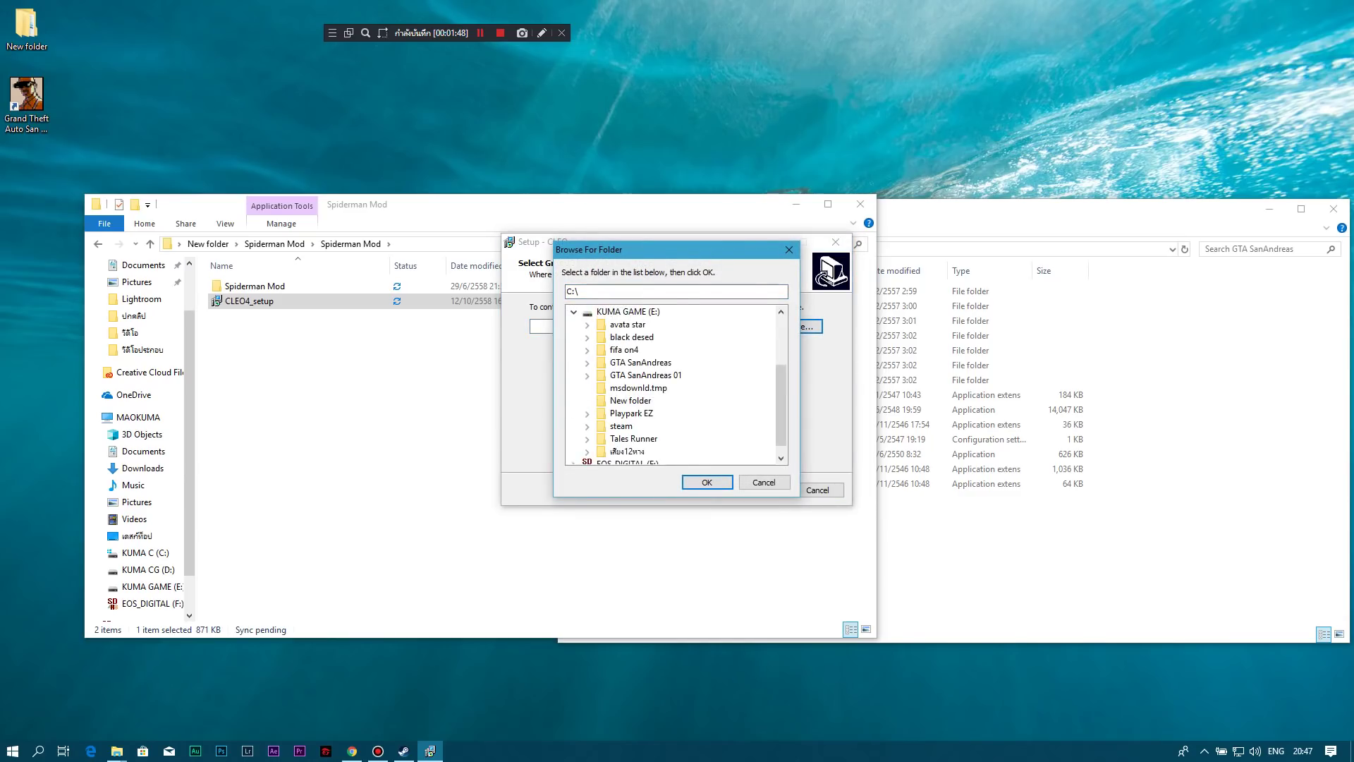
{"action": "left_click", "coordinate": [639, 361]}
{"action": "left_click", "coordinate": [586, 363]}
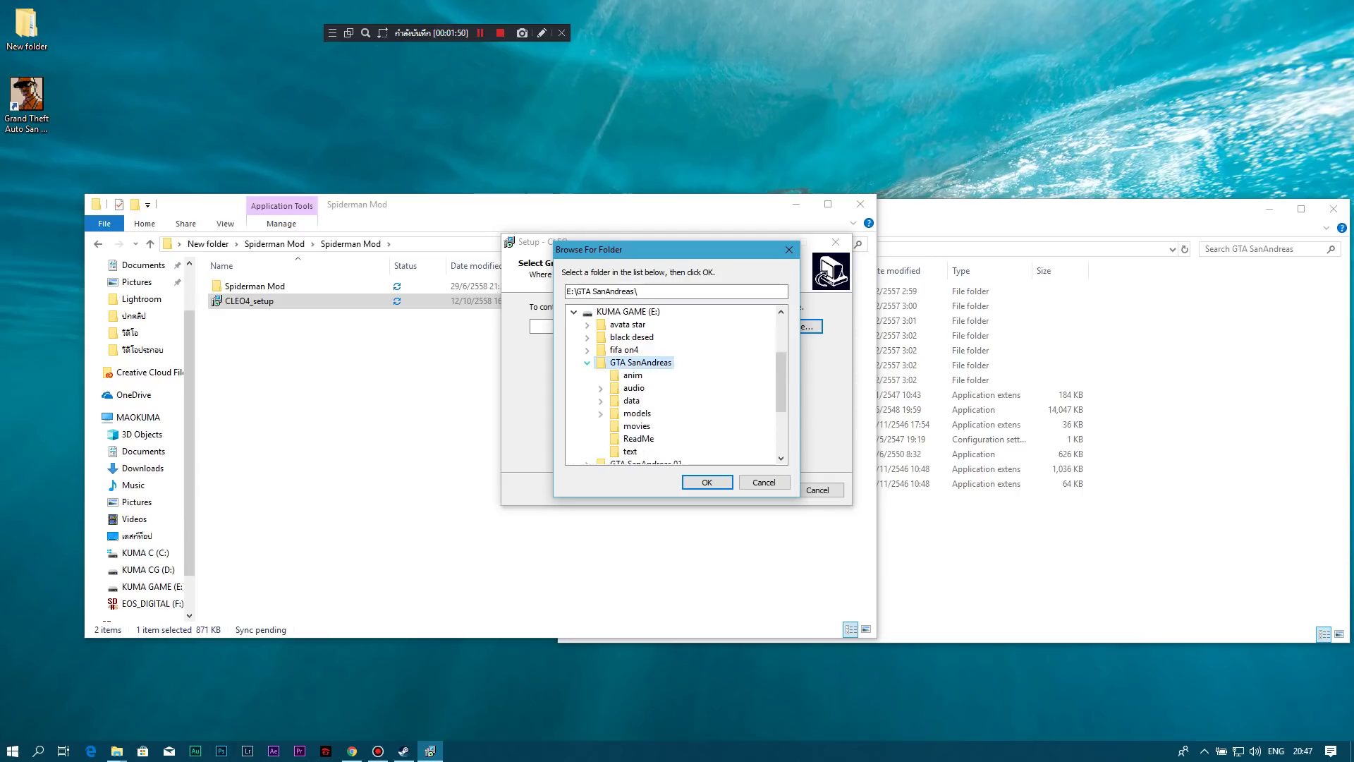
{"action": "left_click", "coordinate": [707, 481]}
Install CLEO 4.3 and finish the setup wizard
{"action": "left_click", "coordinate": [758, 490]}
{"action": "left_click", "coordinate": [758, 489]}
{"action": "left_click", "coordinate": [758, 489]}
{"action": "key", "text": "Return"}
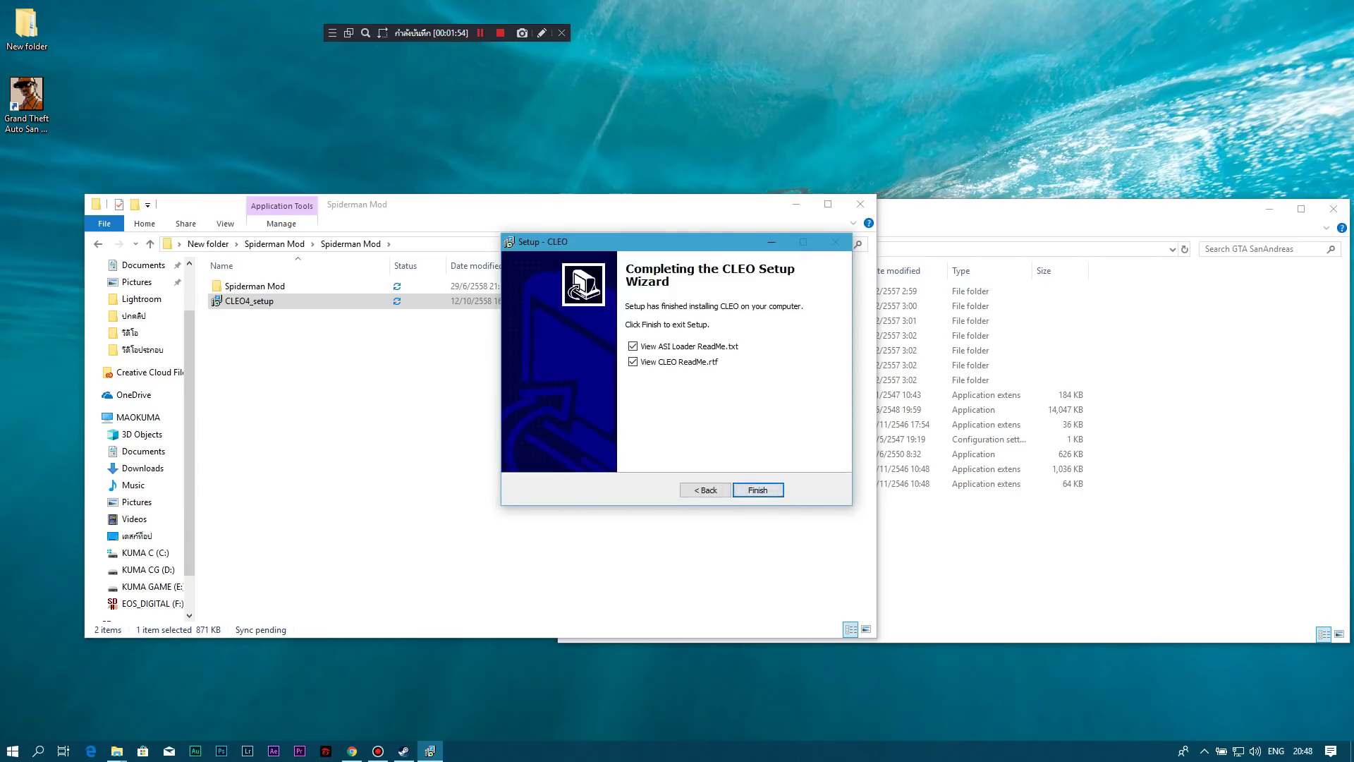
{"action": "key", "text": "Return"}
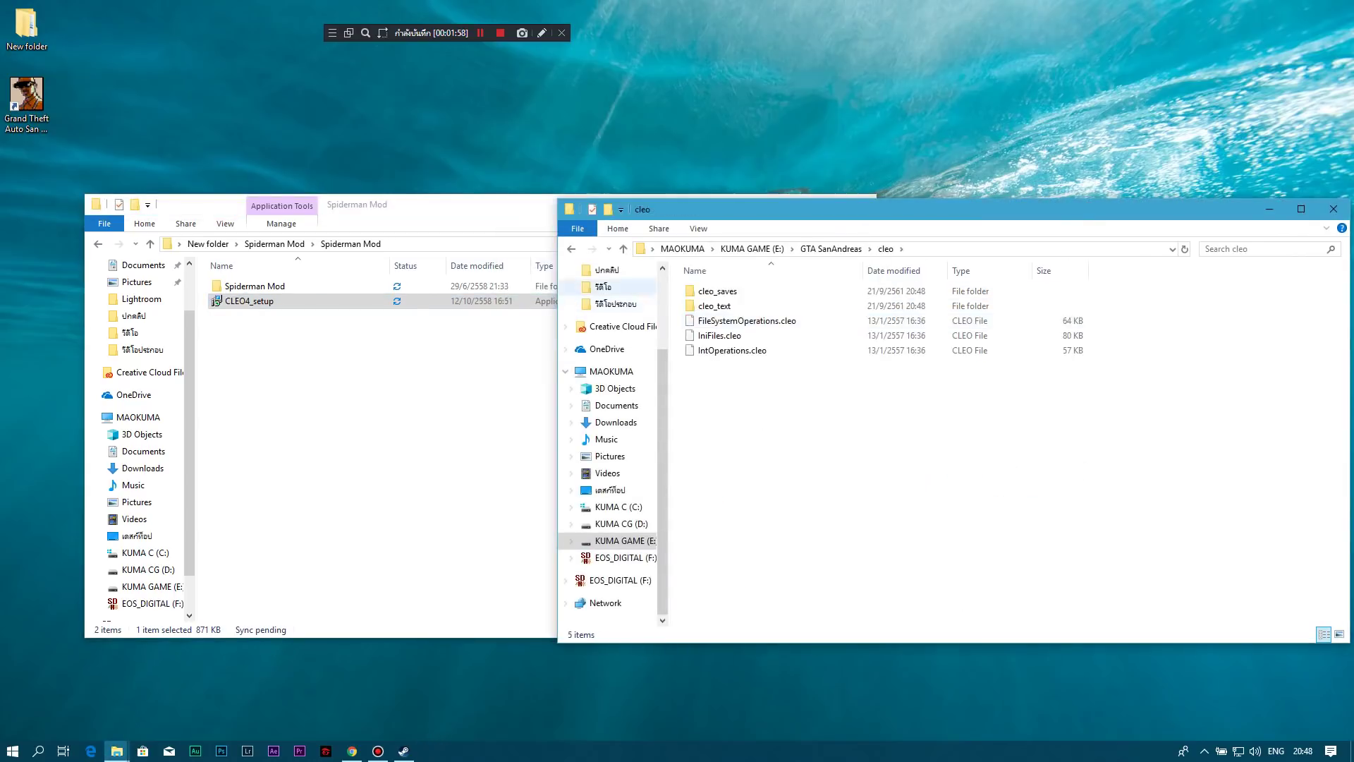
Return from the cleo folder to the GTA SanAndreas folder and open the innermost Spiderman Mod folder
{"action": "left_click", "coordinate": [571, 248]}
{"action": "left_click", "coordinate": [1157, 338]}
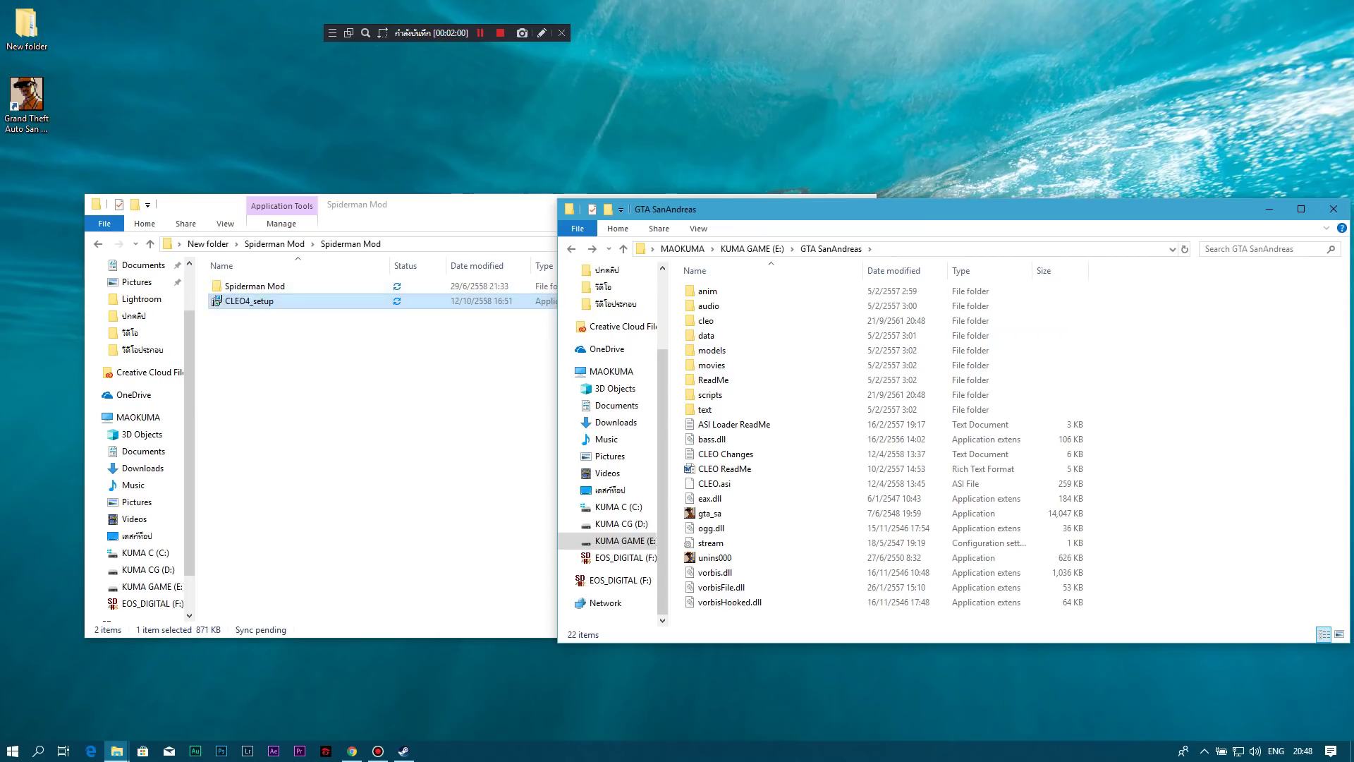
{"action": "double_click", "coordinate": [254, 286]}
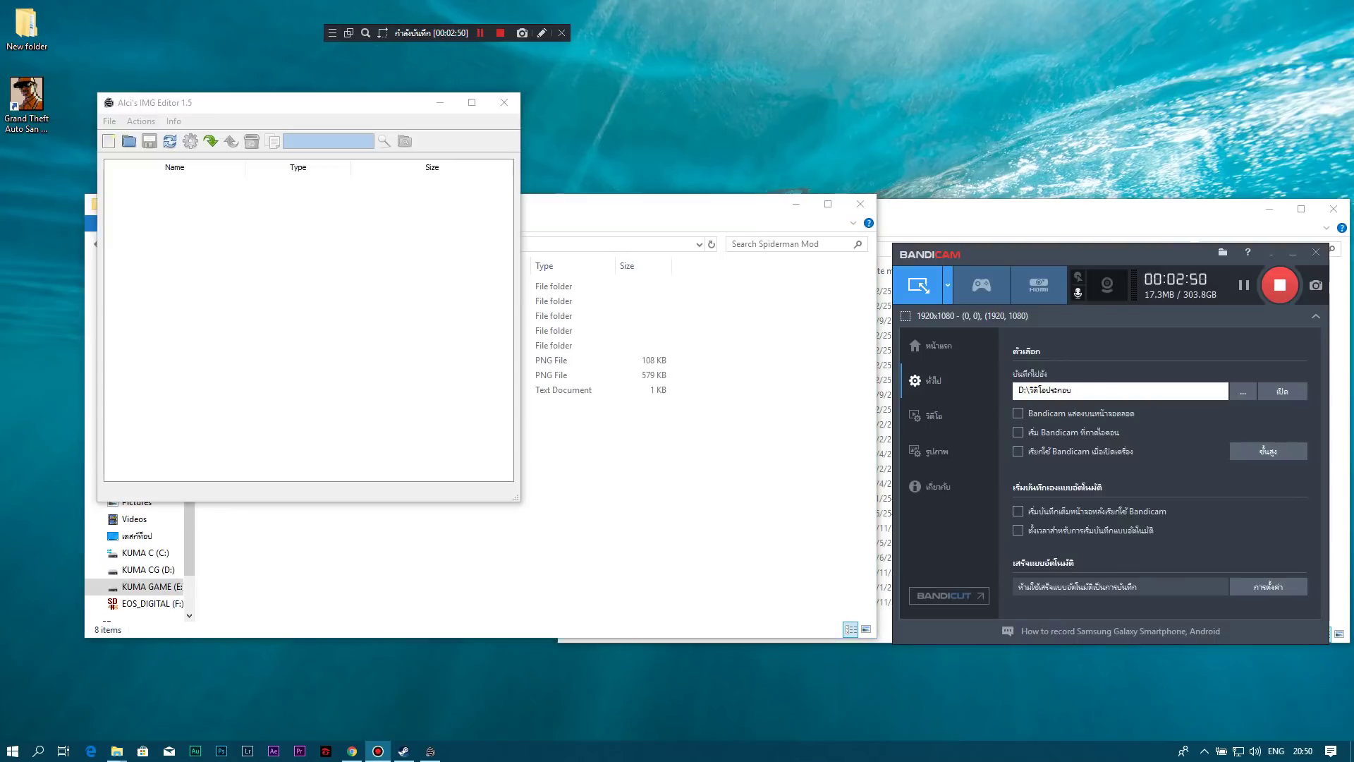
Minimize the Bandicam window, move Alci's IMG Editor aside and bring the two folder windows to the front
{"action": "left_click_drag", "start_coordinate": [282, 102], "coordinate": [671, 272]}
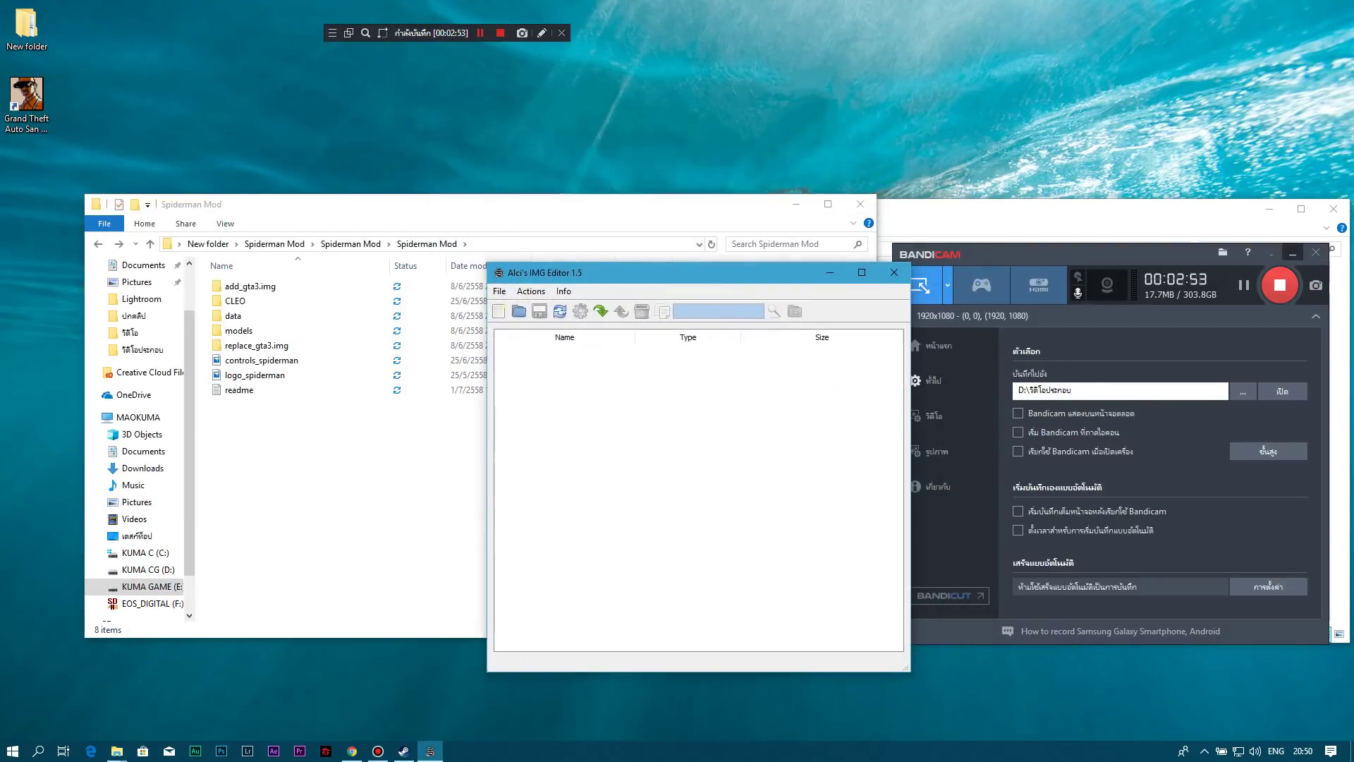
{"action": "left_click", "coordinate": [1292, 252]}
{"action": "left_click_drag", "start_coordinate": [672, 272], "coordinate": [675, 286]}
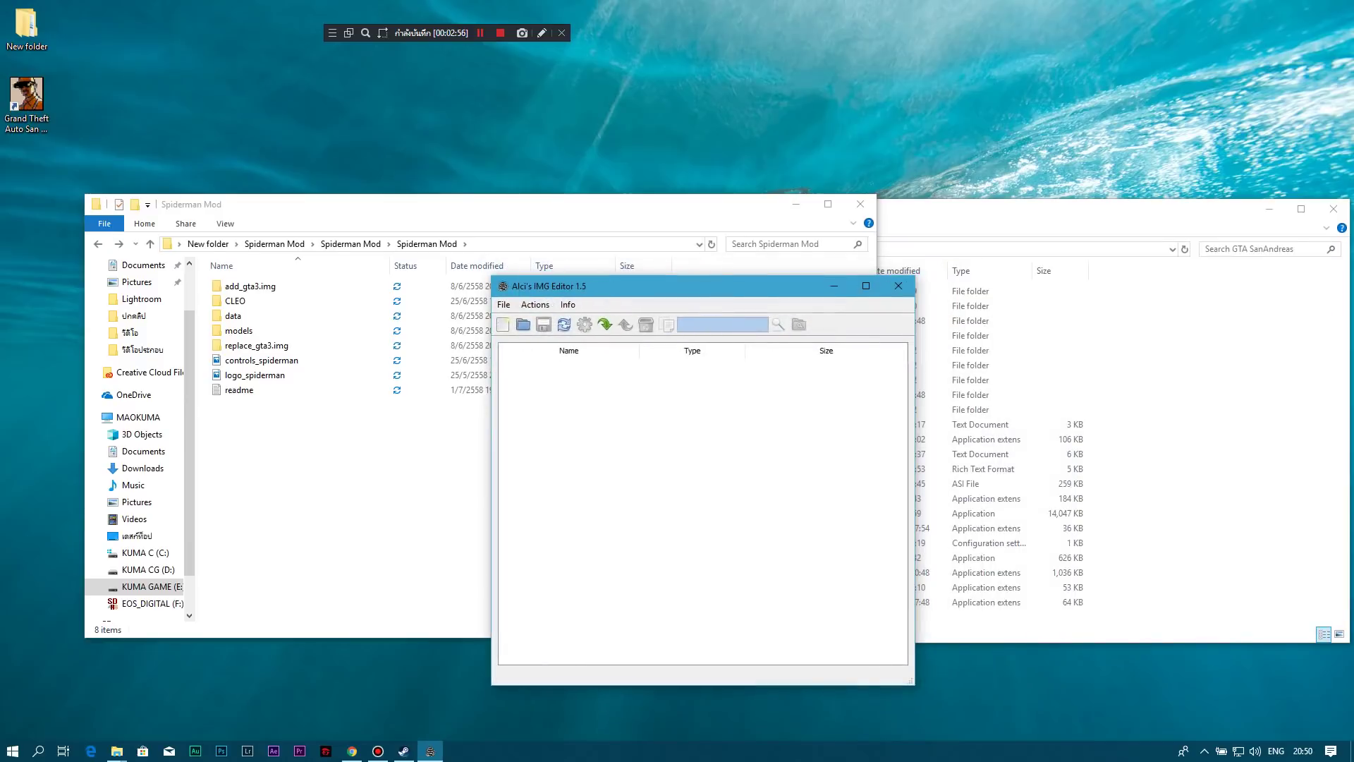
{"action": "left_click_drag", "start_coordinate": [776, 285], "coordinate": [602, 284]}
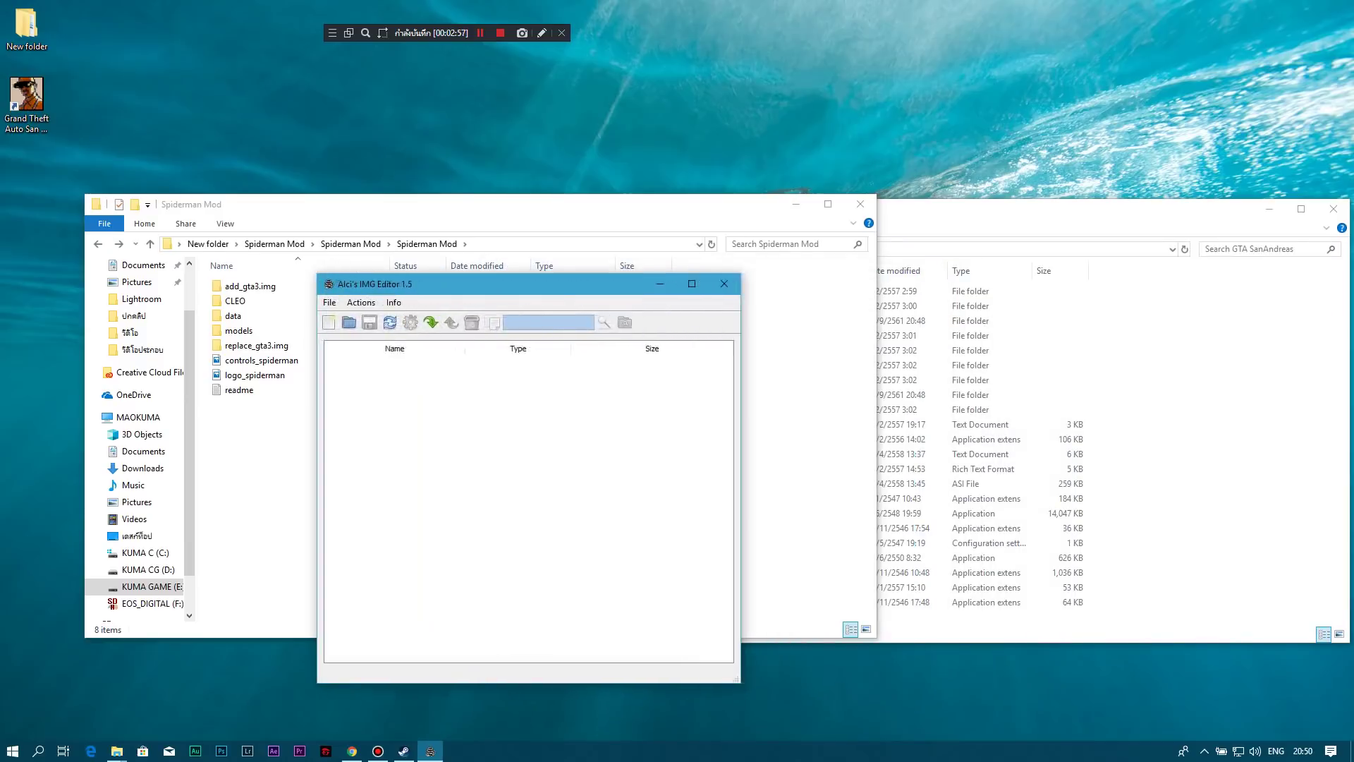
{"action": "left_click", "coordinate": [811, 291]}
{"action": "left_click", "coordinate": [1128, 296]}
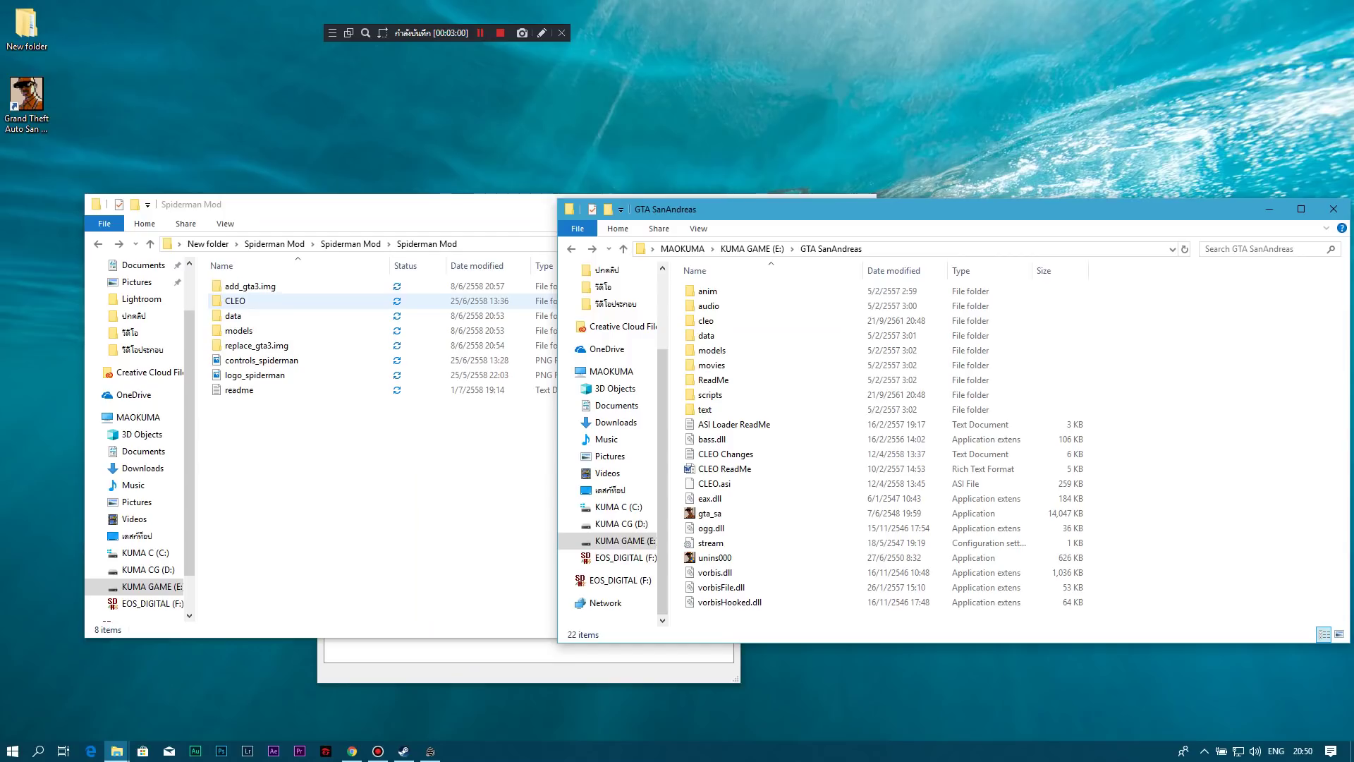
Copy everything in the mod's CLEO folder into the game's cleo folder
{"action": "double_click", "coordinate": [277, 300]}
{"action": "left_click_drag", "start_coordinate": [278, 388], "coordinate": [226, 285]}
{"action": "left_click", "coordinate": [1121, 365]}
{"action": "double_click", "coordinate": [748, 320]}
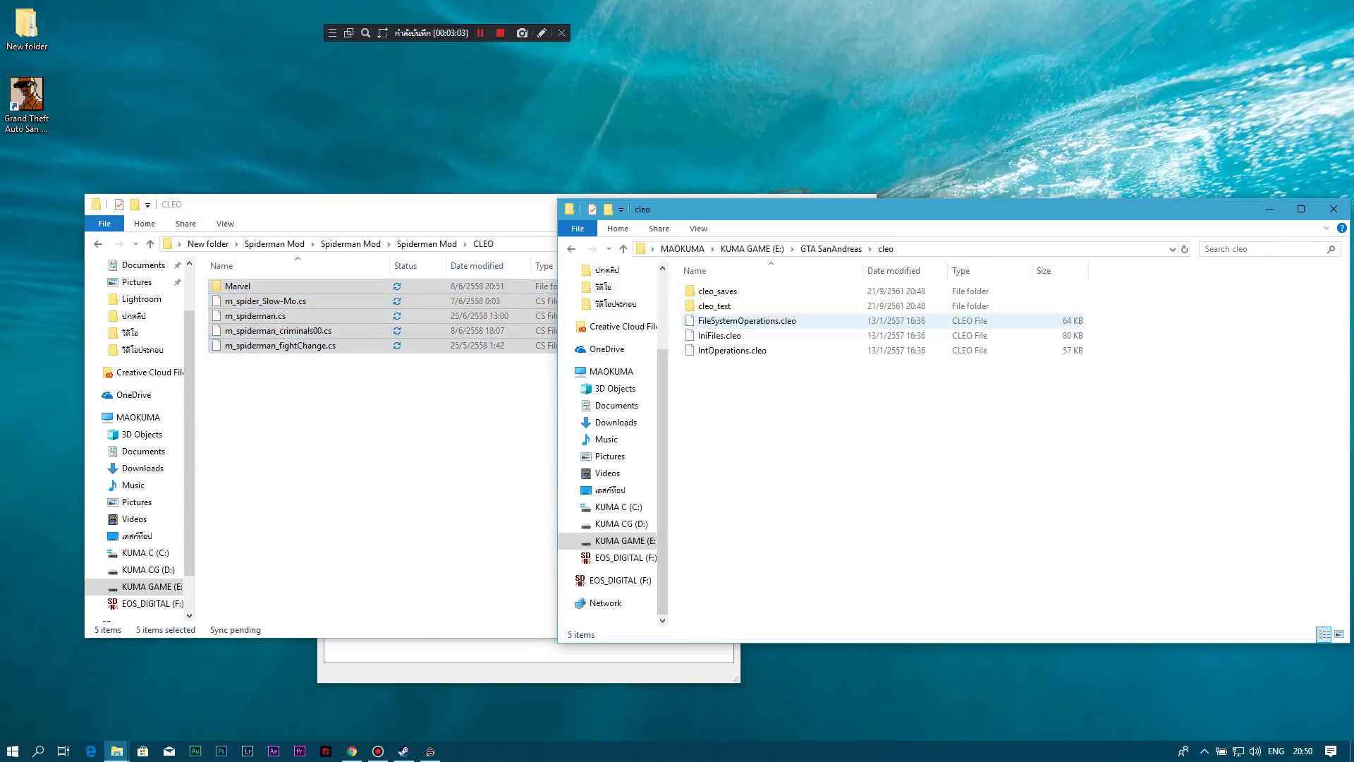
{"action": "key", "text": "ctrl+v"}
{"action": "left_click", "coordinate": [846, 465]}
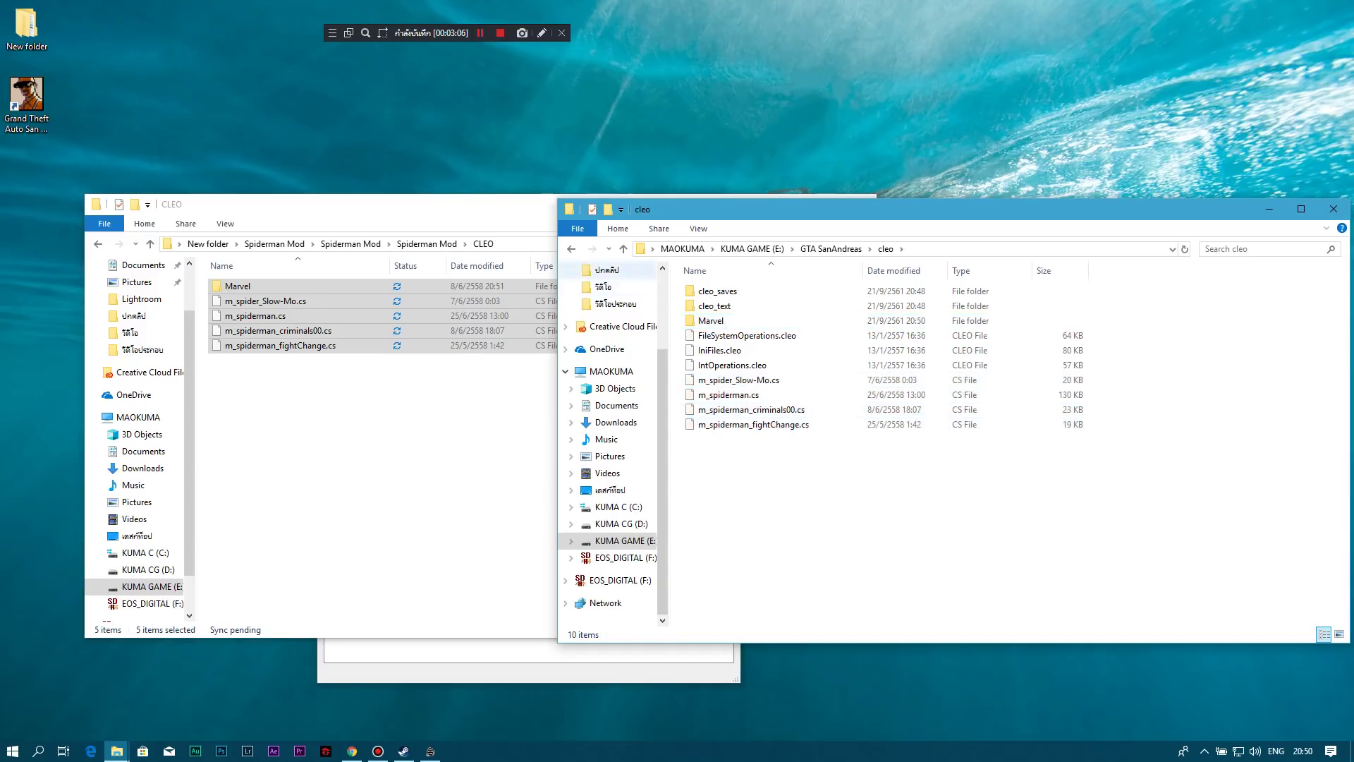
Copy animgrp and melee from the mod's data folder into the game's data folder, replacing the existing files
{"action": "left_click", "coordinate": [571, 248]}
{"action": "left_click", "coordinate": [1122, 365]}
{"action": "left_click", "coordinate": [98, 243]}
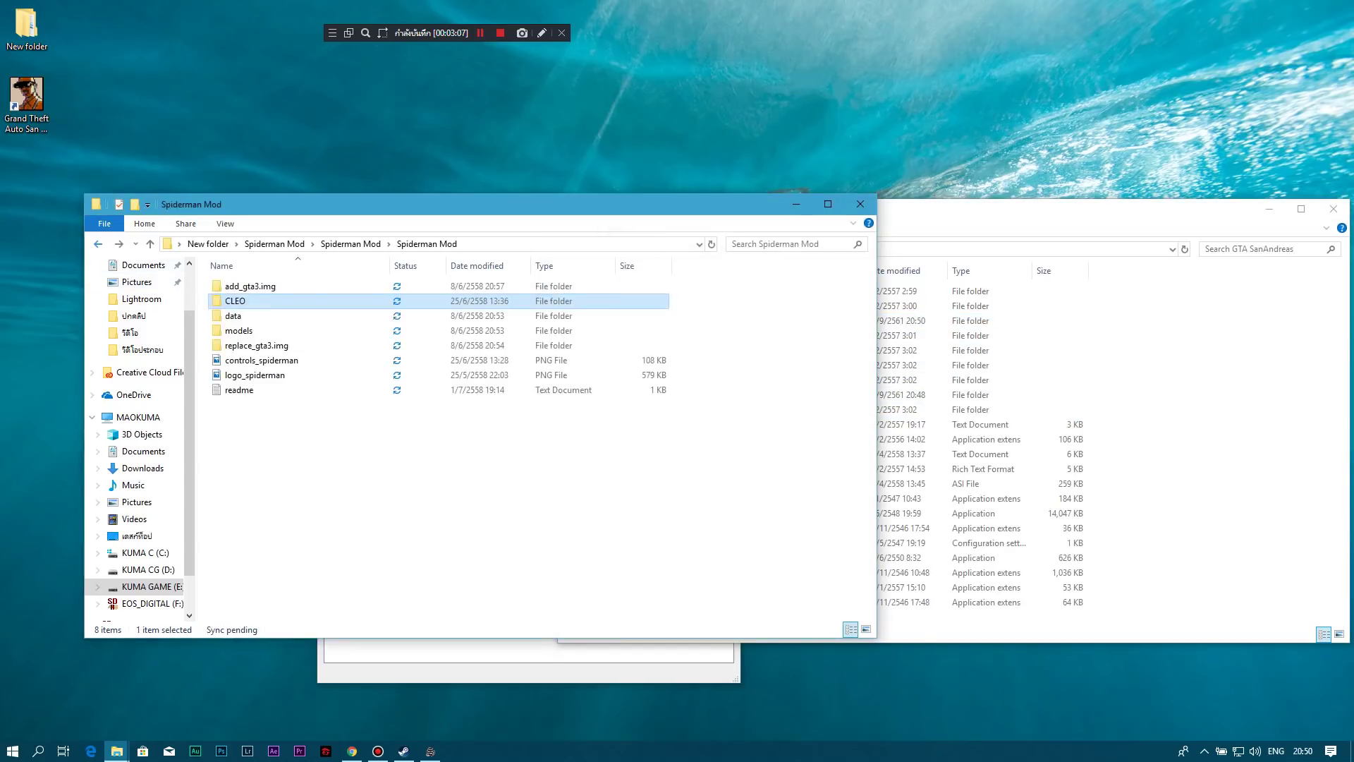
{"action": "key", "text": "Down"}
{"action": "key", "text": "Return"}
{"action": "key", "text": "ctrl+a"}
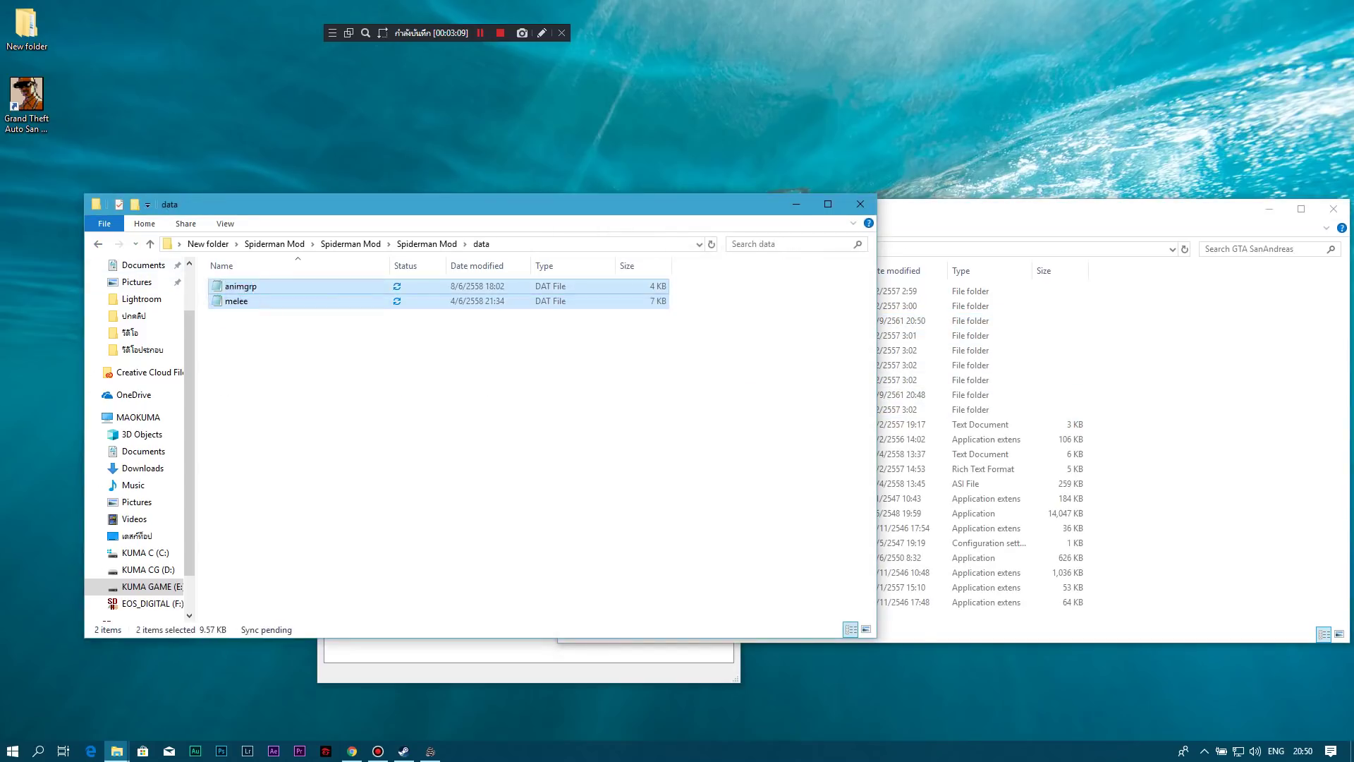
{"action": "key", "text": "alt+Tab"}
{"action": "key", "text": "Down"}
{"action": "key", "text": "Return"}
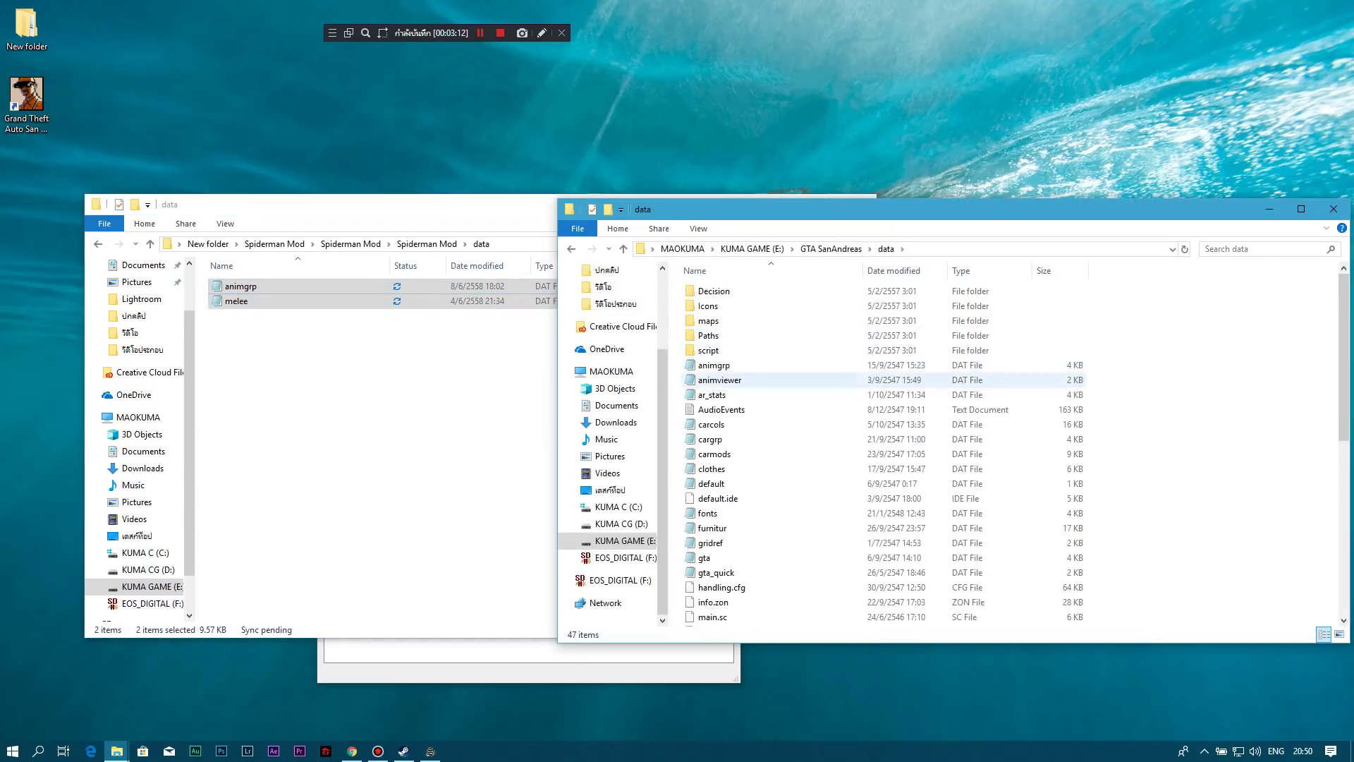
{"action": "key", "text": "ctrl+v"}
{"action": "key", "text": "Return"}
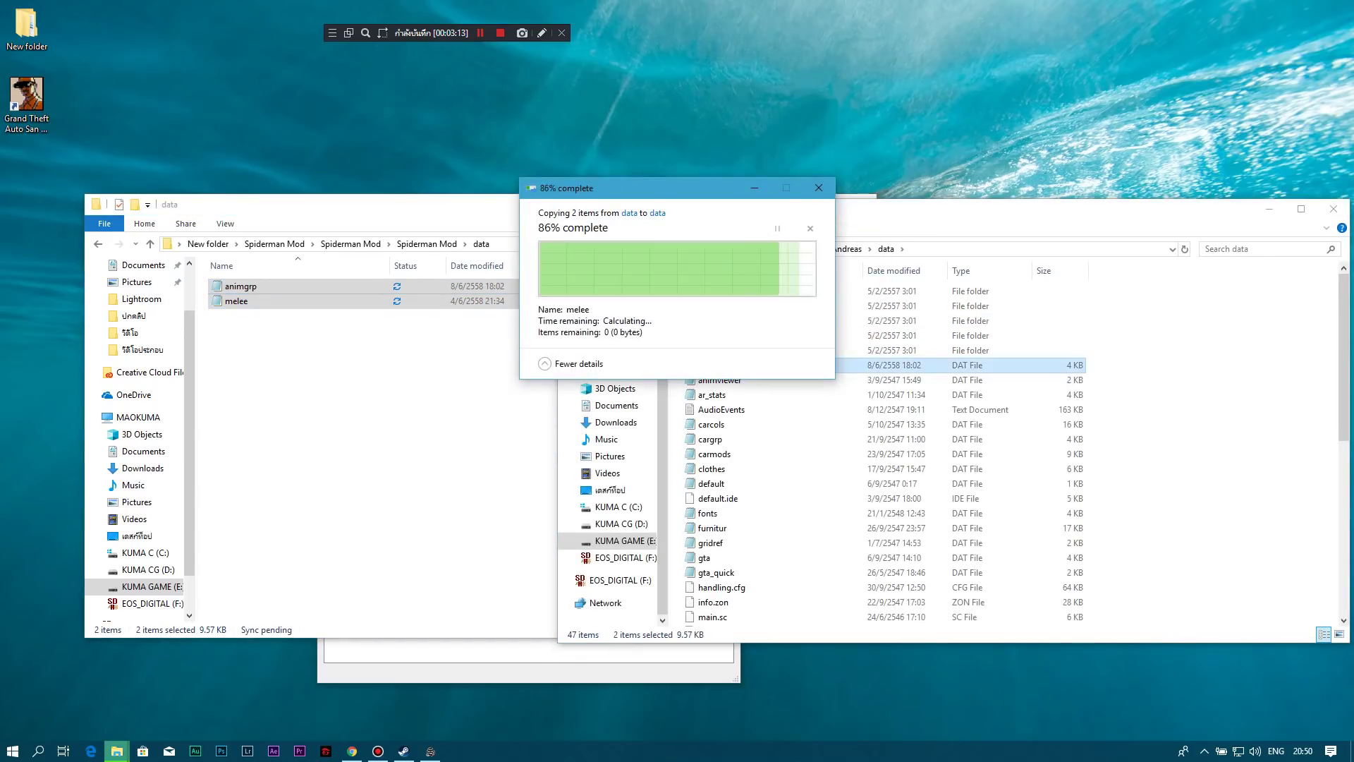
Repeat the copy of the mod's animgrp and melee files into the game's data folder
{"action": "left_click_drag", "start_coordinate": [318, 367], "coordinate": [210, 279]}
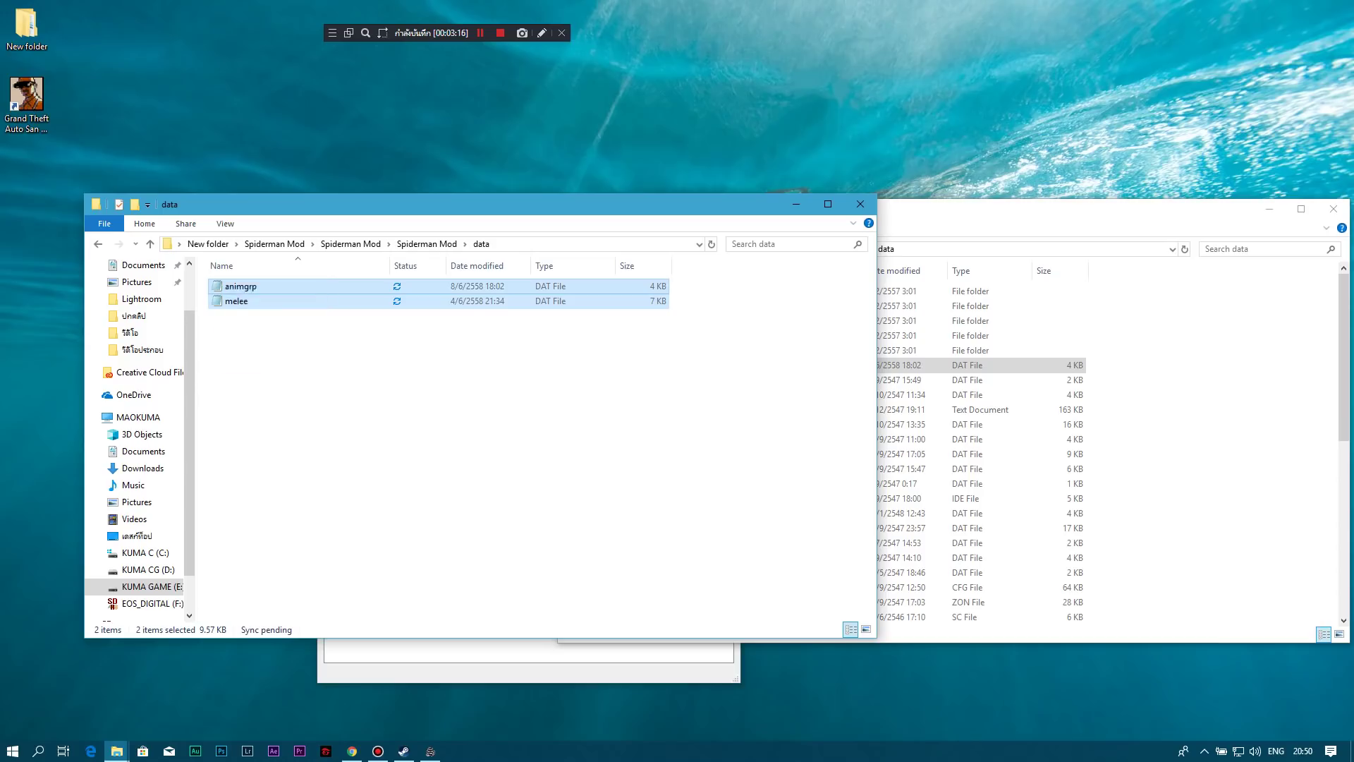
{"action": "right_click", "coordinate": [239, 289]}
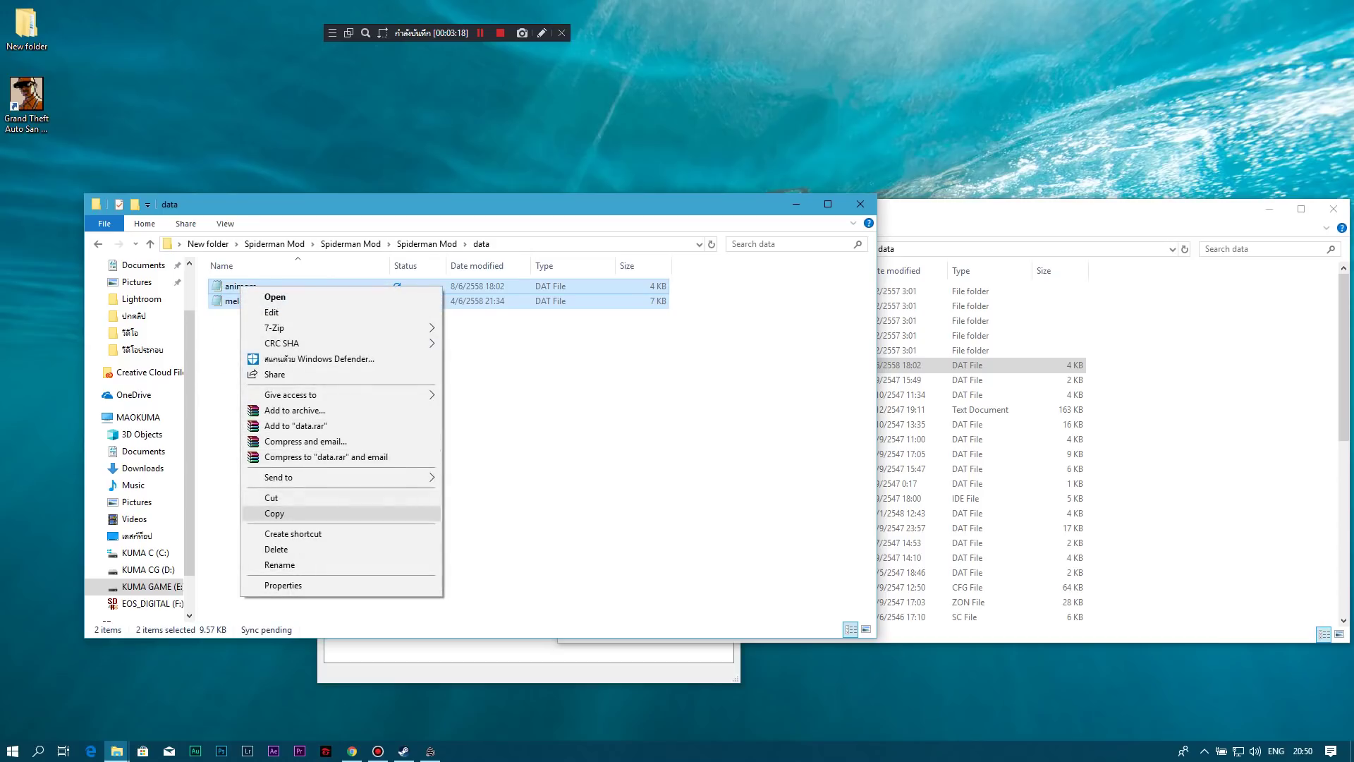
{"action": "left_click", "coordinate": [275, 513]}
{"action": "left_click", "coordinate": [1129, 424]}
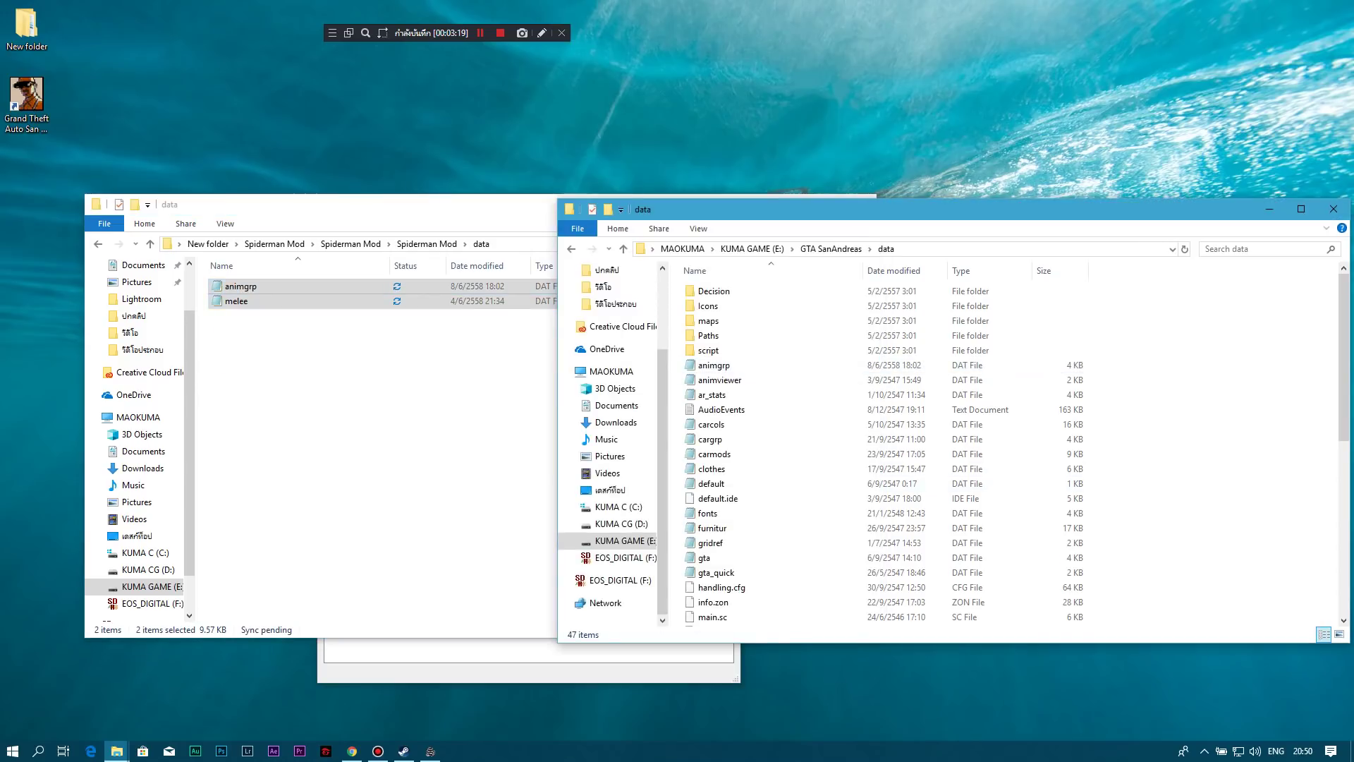
{"action": "right_click", "coordinate": [1123, 424]}
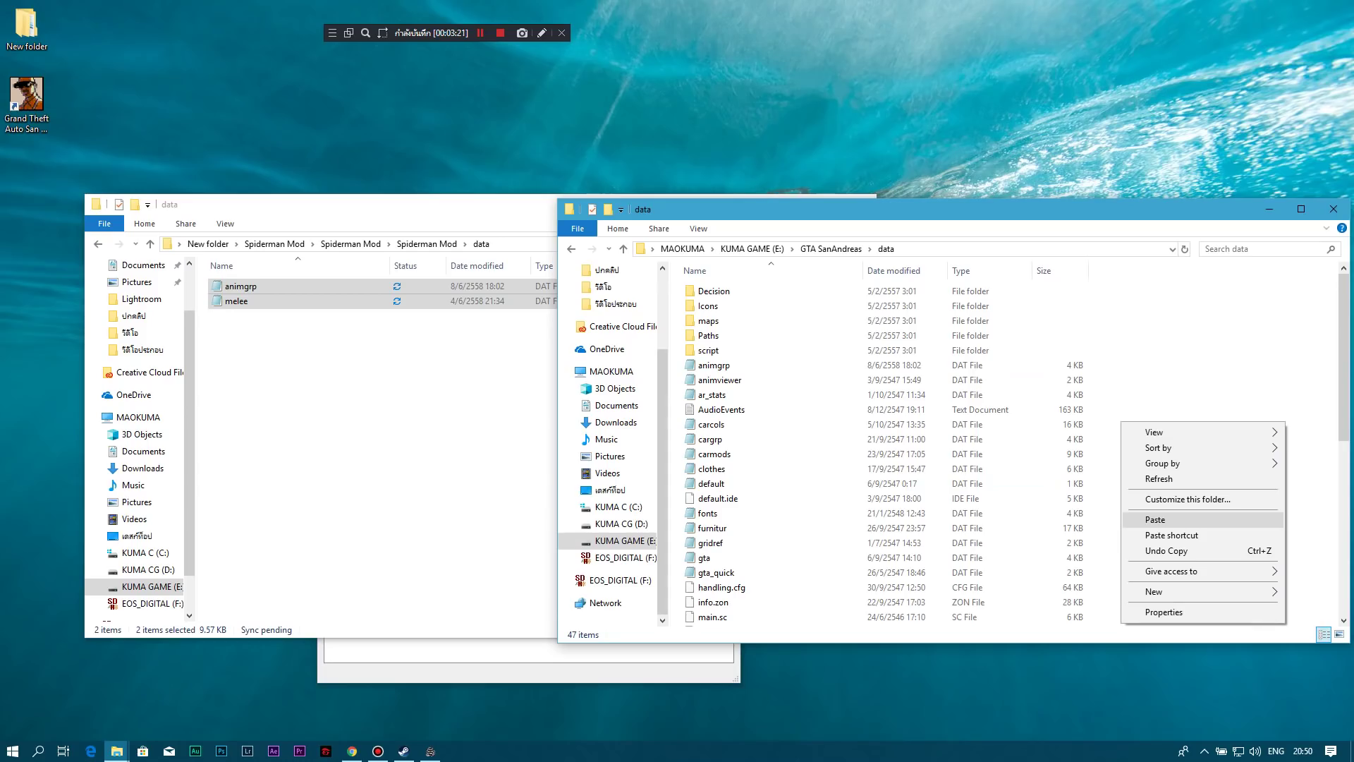
{"action": "left_click", "coordinate": [1171, 519]}
{"action": "left_click_drag", "start_coordinate": [440, 355], "coordinate": [217, 286]}
{"action": "left_click_drag", "start_coordinate": [472, 409], "coordinate": [200, 276]}
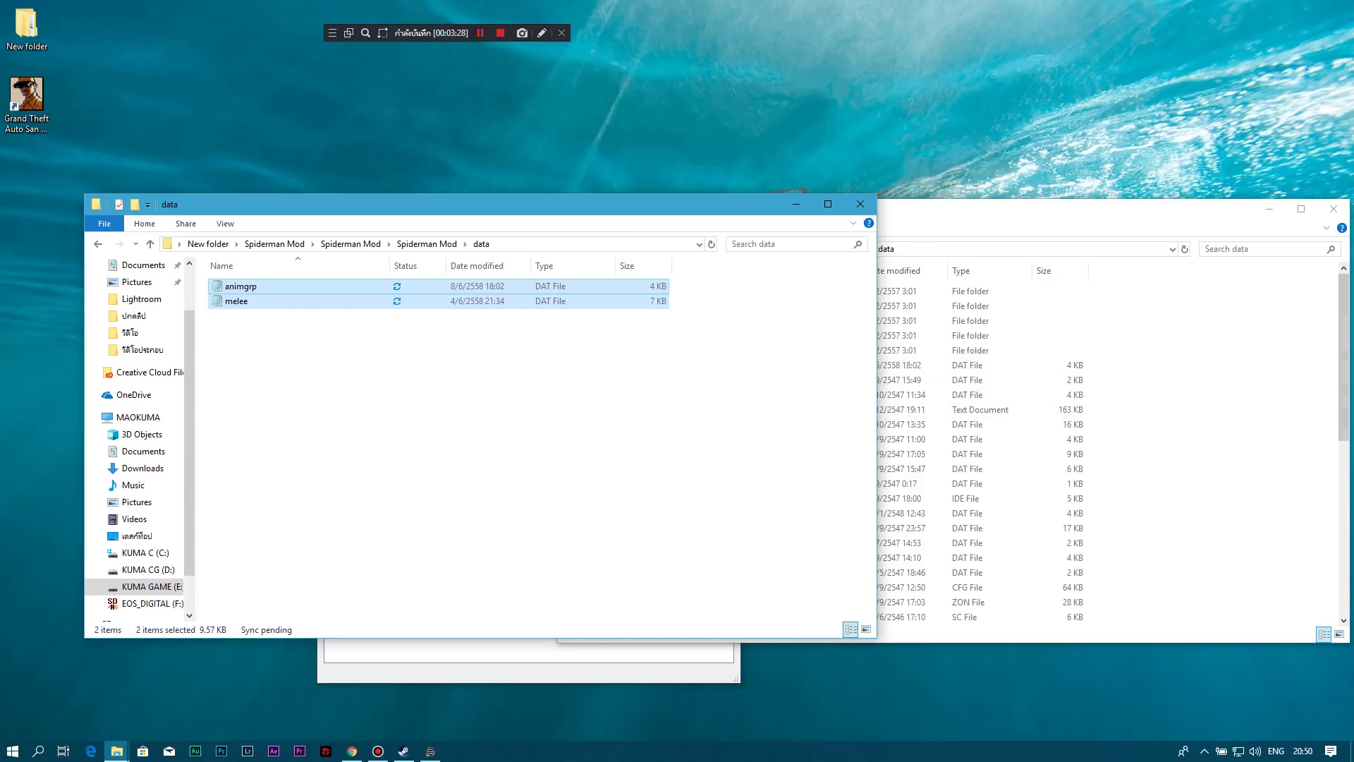
{"action": "left_click", "coordinate": [1342, 358]}
Go back to the Spiderman Mod folder and open its models\txd subfolder
{"action": "left_click", "coordinate": [98, 244]}
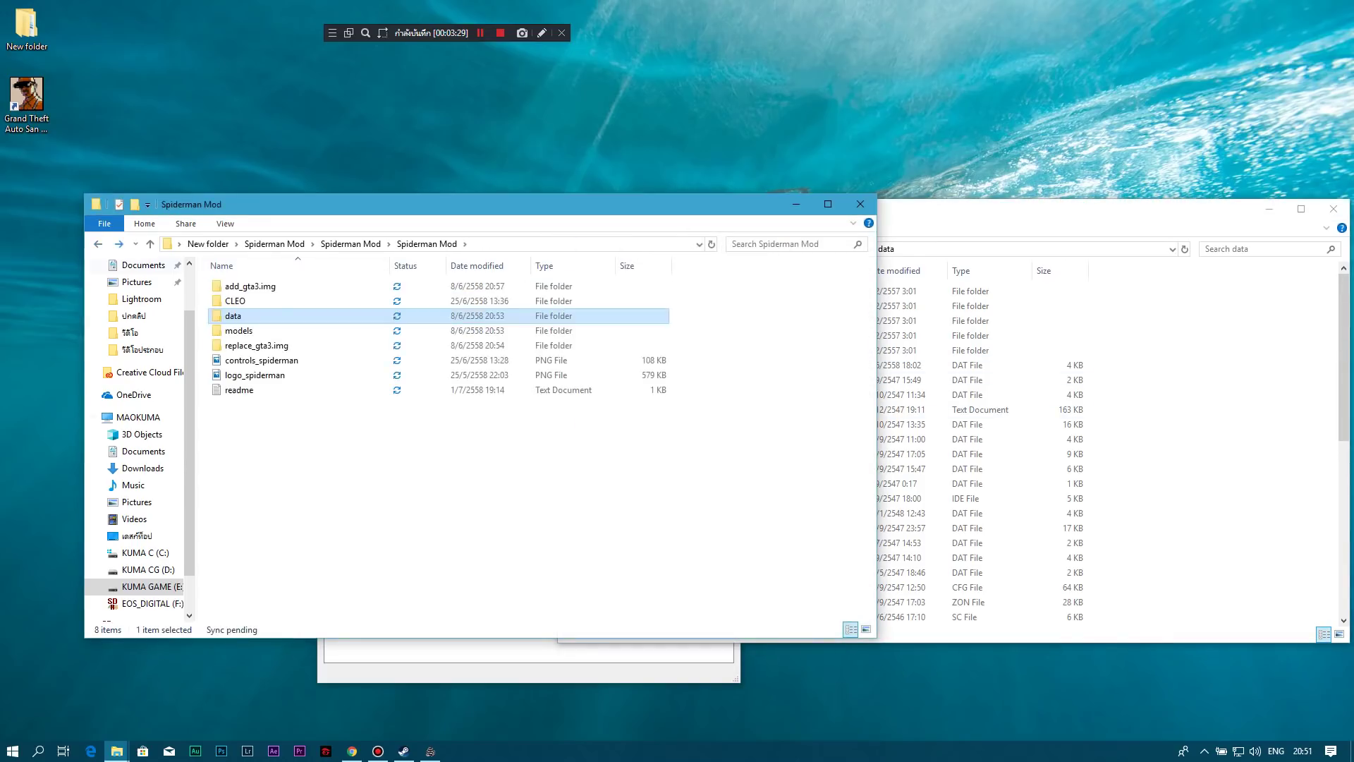
{"action": "double_click", "coordinate": [237, 330]}
{"action": "left_click", "coordinate": [231, 286]}
{"action": "double_click", "coordinate": [231, 286]}
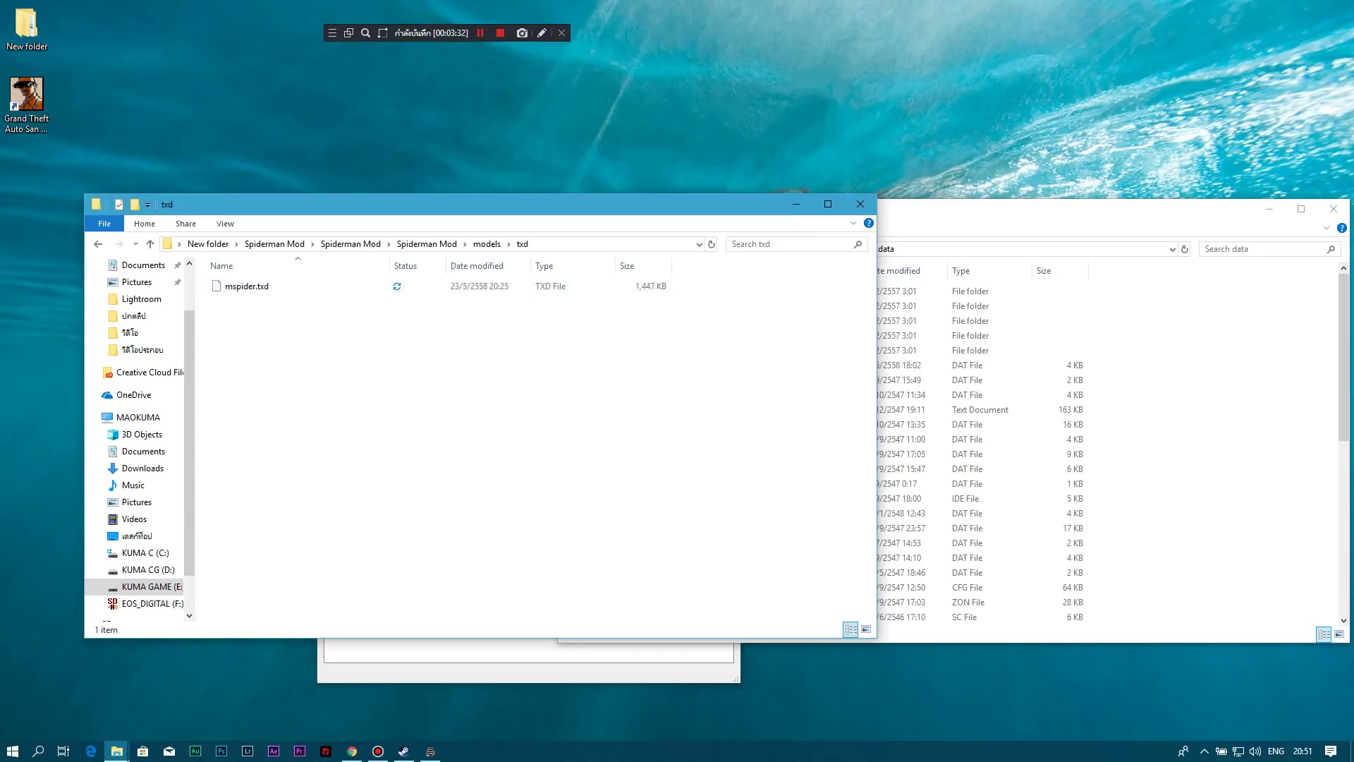
Open the models\txd folder of GTA SanAndreas in the game window
{"action": "left_click", "coordinate": [938, 350]}
{"action": "left_click", "coordinate": [571, 249]}
{"action": "double_click", "coordinate": [713, 350]}
{"action": "left_click", "coordinate": [709, 336]}
{"action": "key", "text": "Return"}
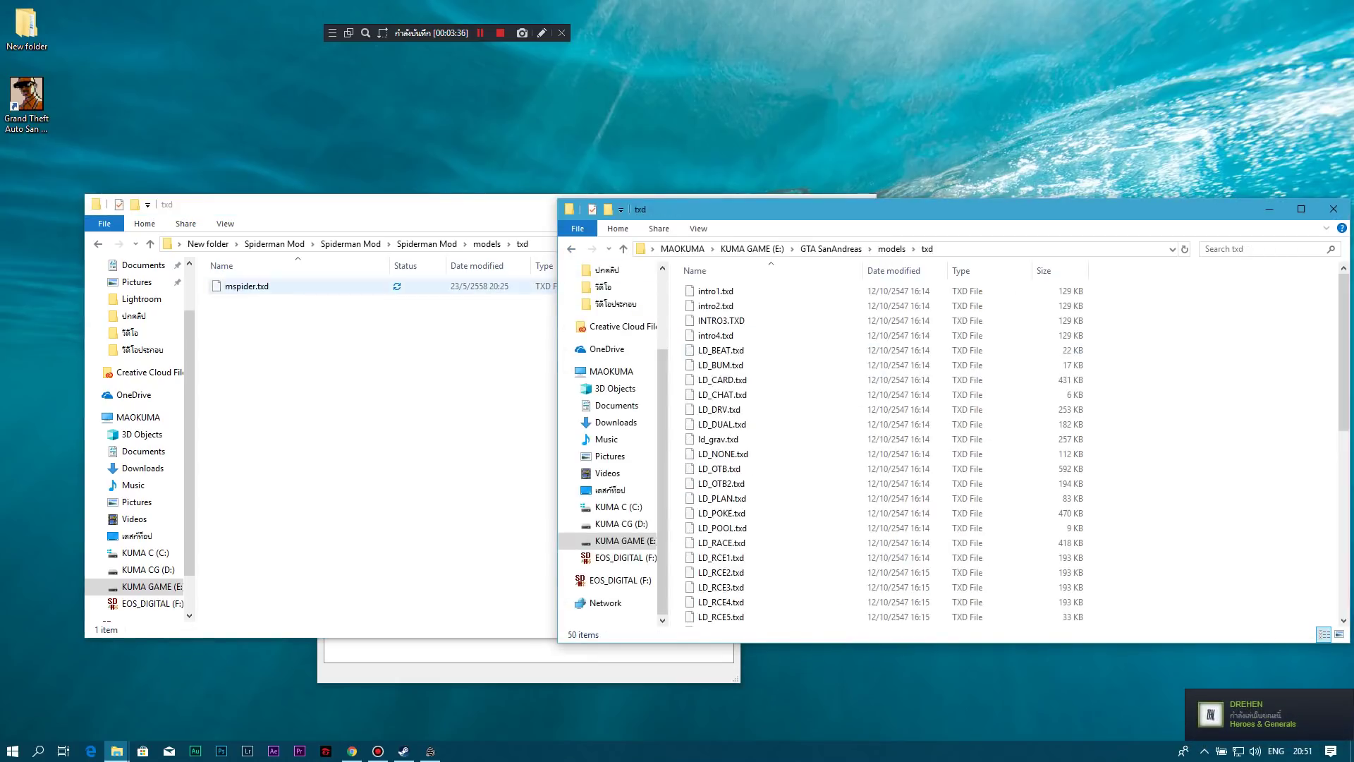
Copy mspider.txd from the mod's models\txd folder into the game's models\txd folder
{"action": "key", "text": "alt+Tab"}
{"action": "key", "text": "Down"}
{"action": "key", "text": "alt+Tab"}
{"action": "key", "text": "ctrl+v"}
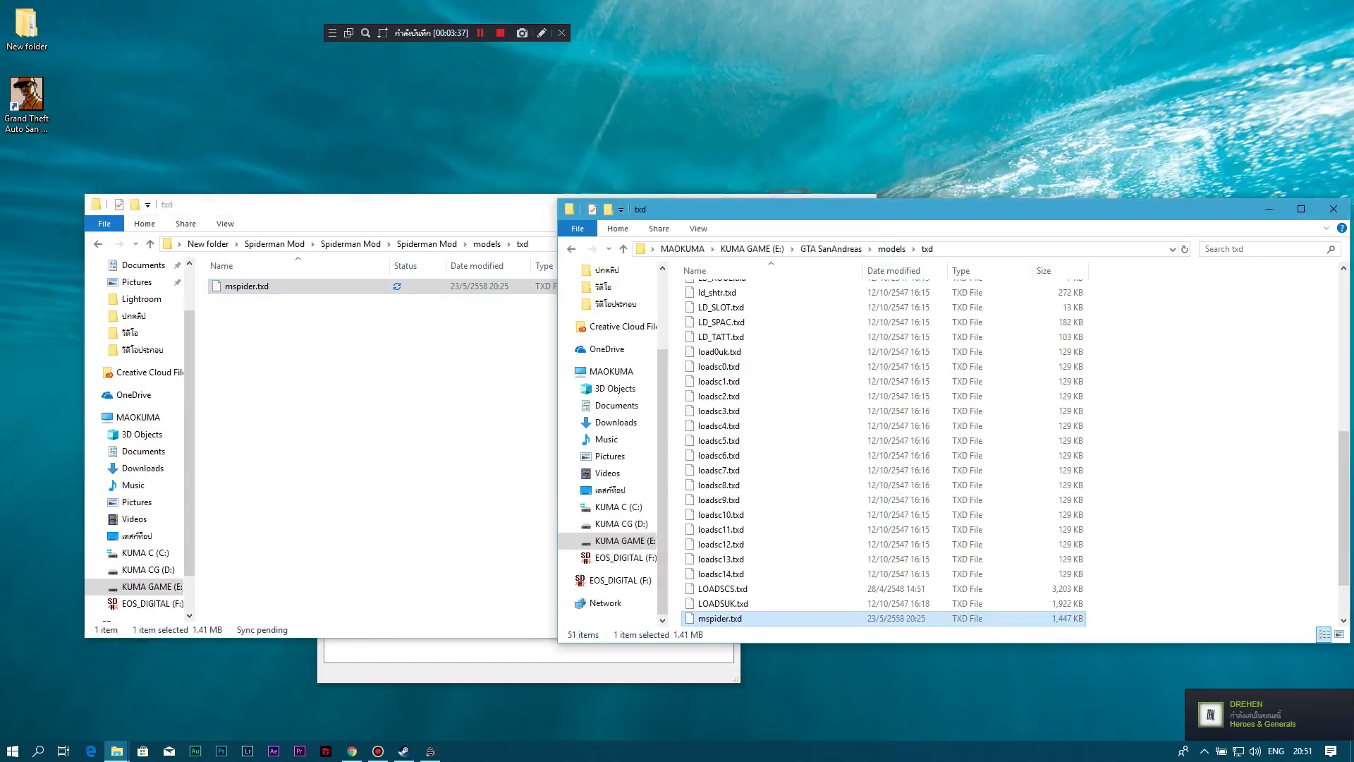
Go back to the GTA SanAndreas root folder in the game window and to the Spiderman Mod folder in the mod window
{"action": "key", "text": "BackSpace"}
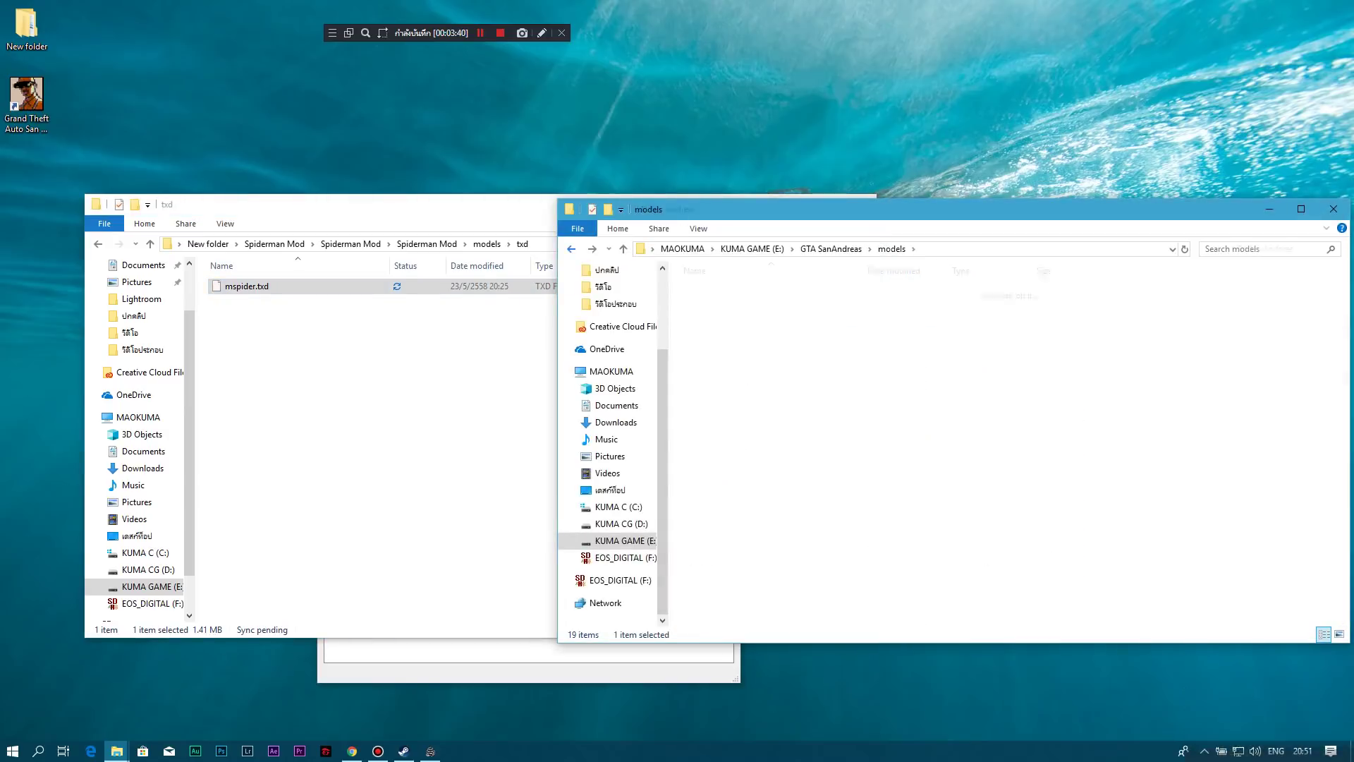
{"action": "key", "text": "BackSpace"}
{"action": "key", "text": "alt+Tab"}
{"action": "key", "text": "BackSpace"}
{"action": "key", "text": "BackSpace"}
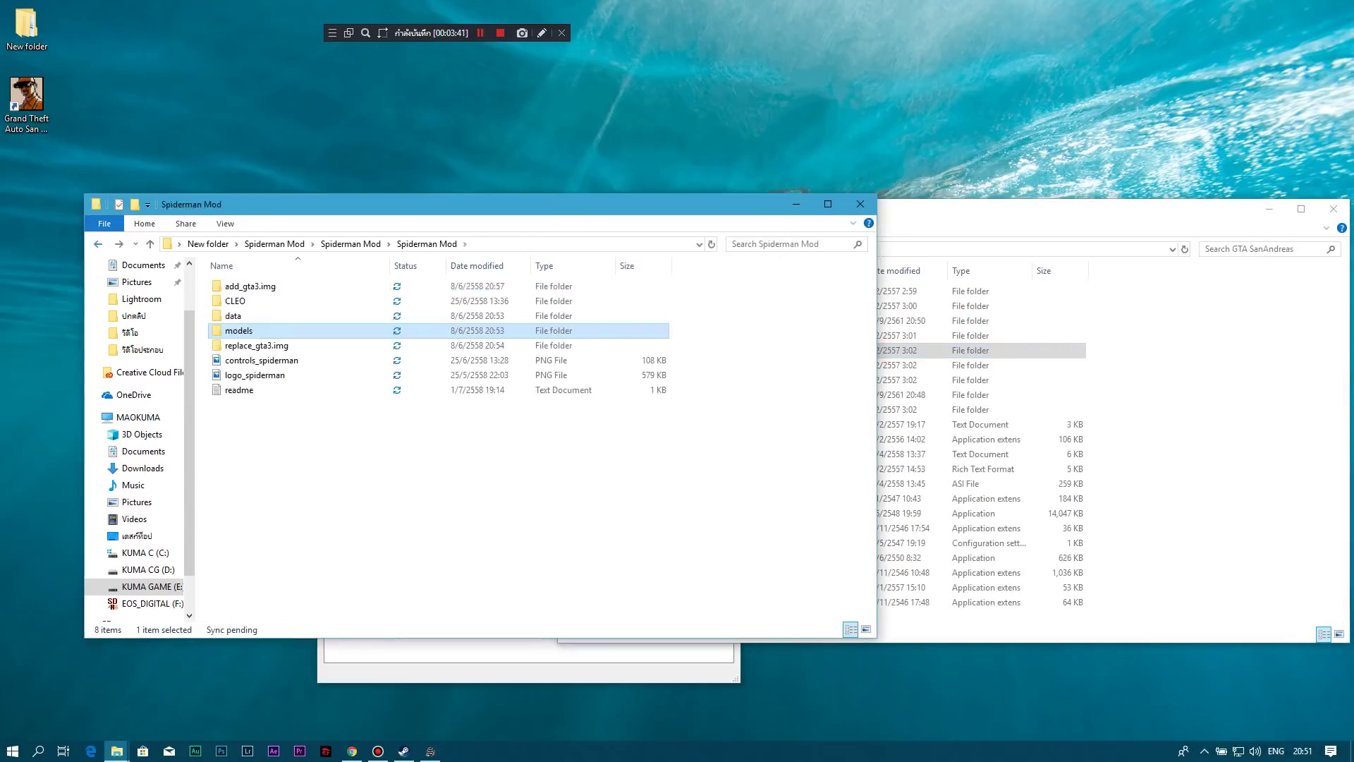
{"action": "left_click", "coordinate": [250, 286]}
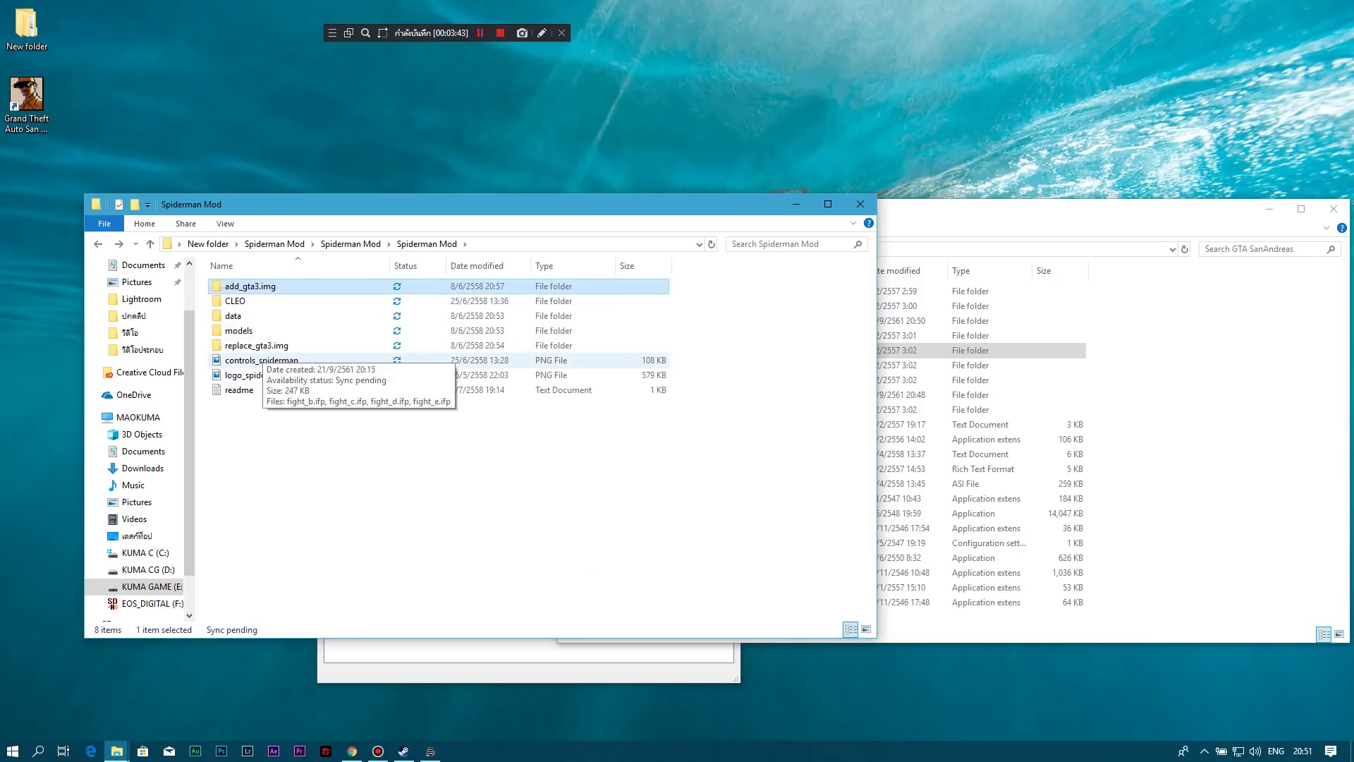
{"action": "left_click", "coordinate": [256, 345]}
{"action": "left_click", "coordinate": [438, 459]}
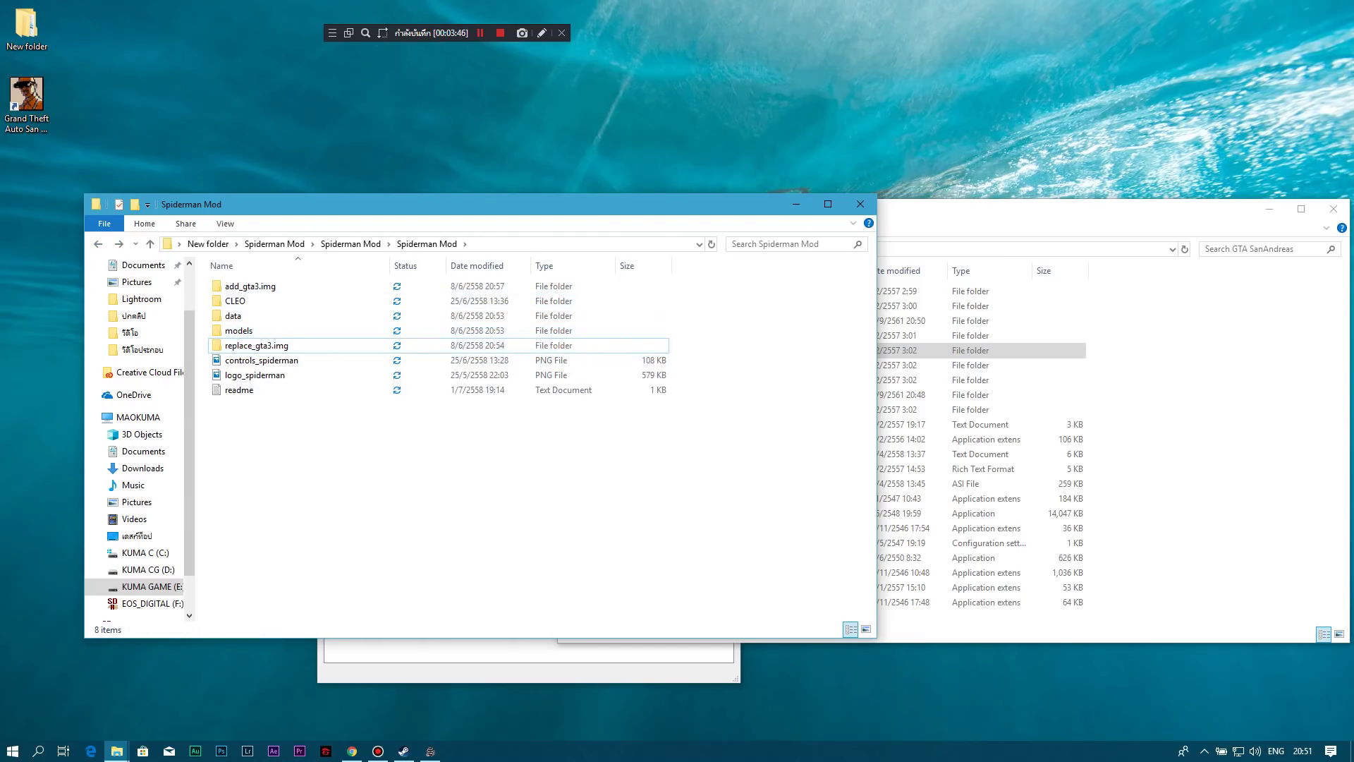
Switch to Alci's IMG Editor and open gta3.img from the models folder of GTA SanAndreas on drive E
{"action": "left_click", "coordinate": [529, 660]}
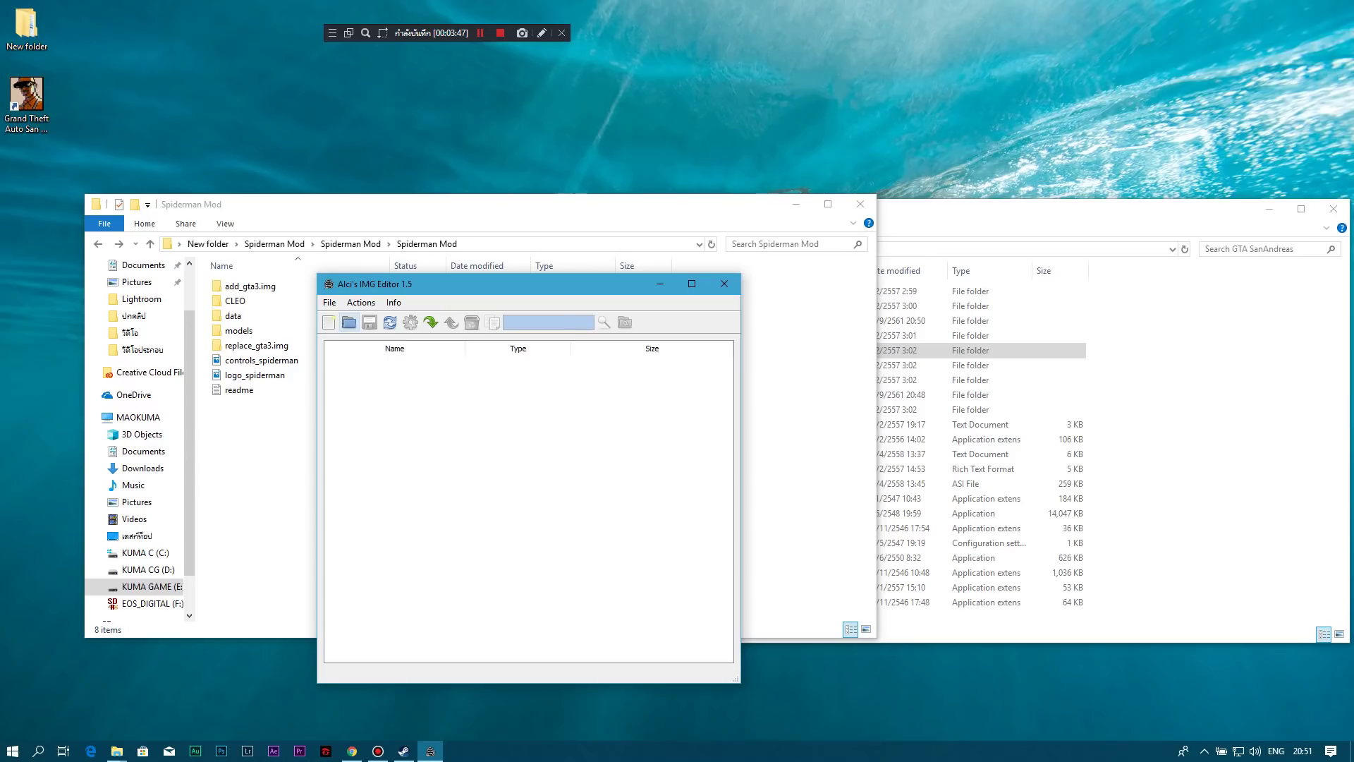
{"action": "left_click", "coordinate": [349, 323]}
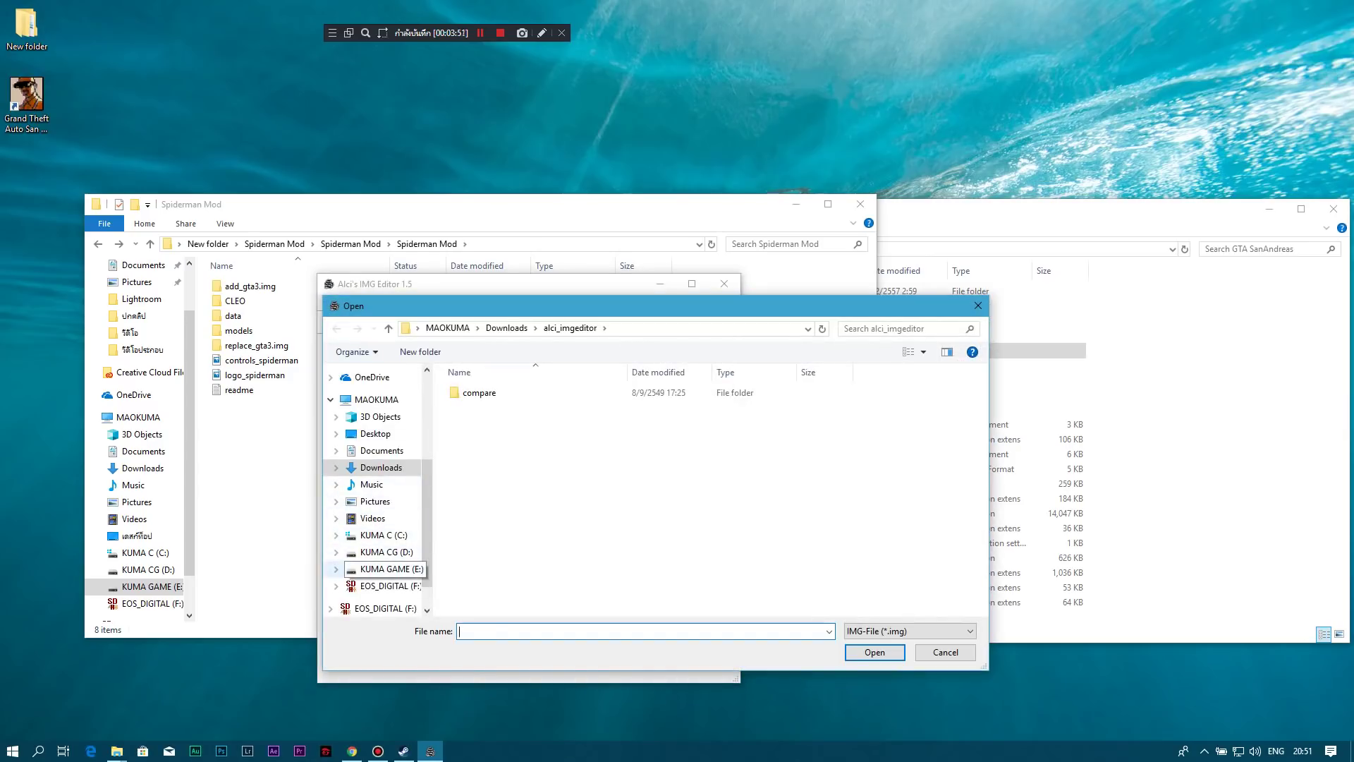
{"action": "left_click", "coordinate": [384, 568]}
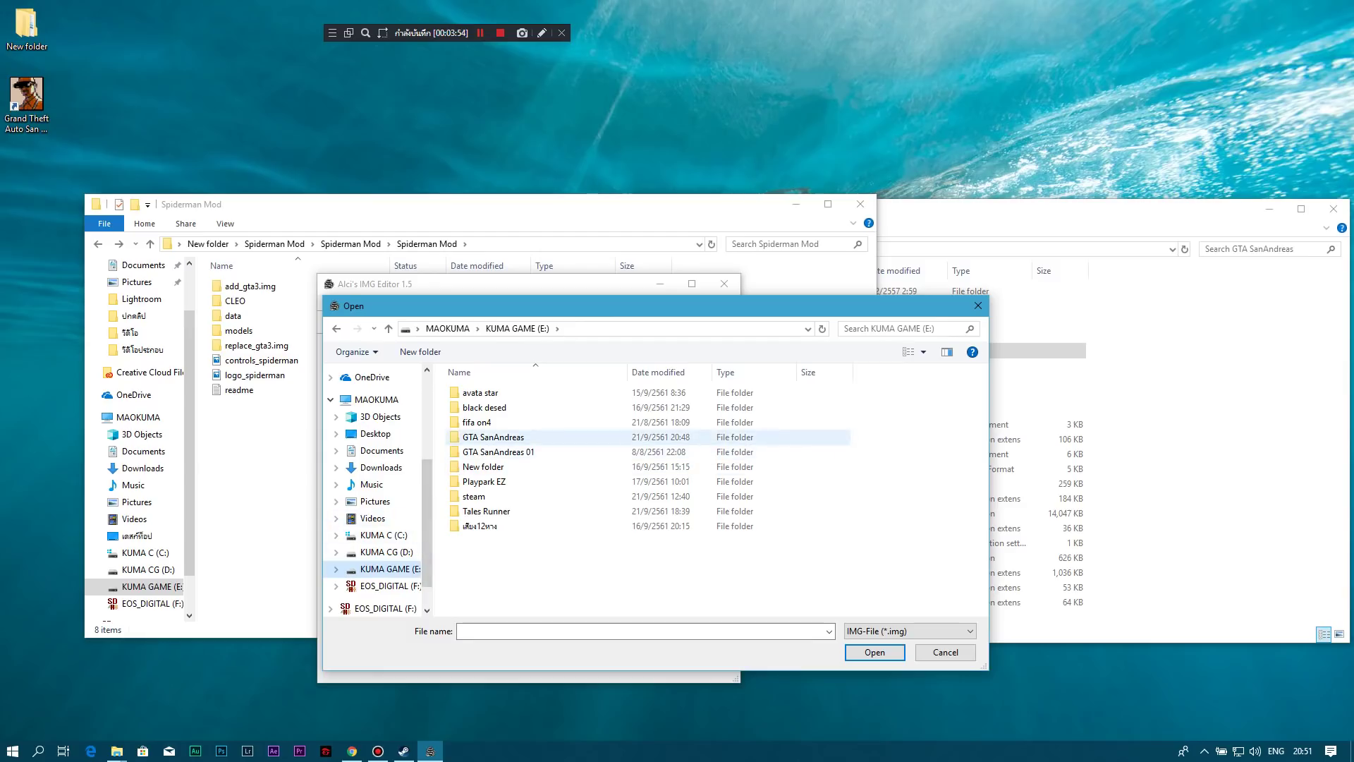
{"action": "double_click", "coordinate": [493, 437]}
{"action": "double_click", "coordinate": [472, 436]}
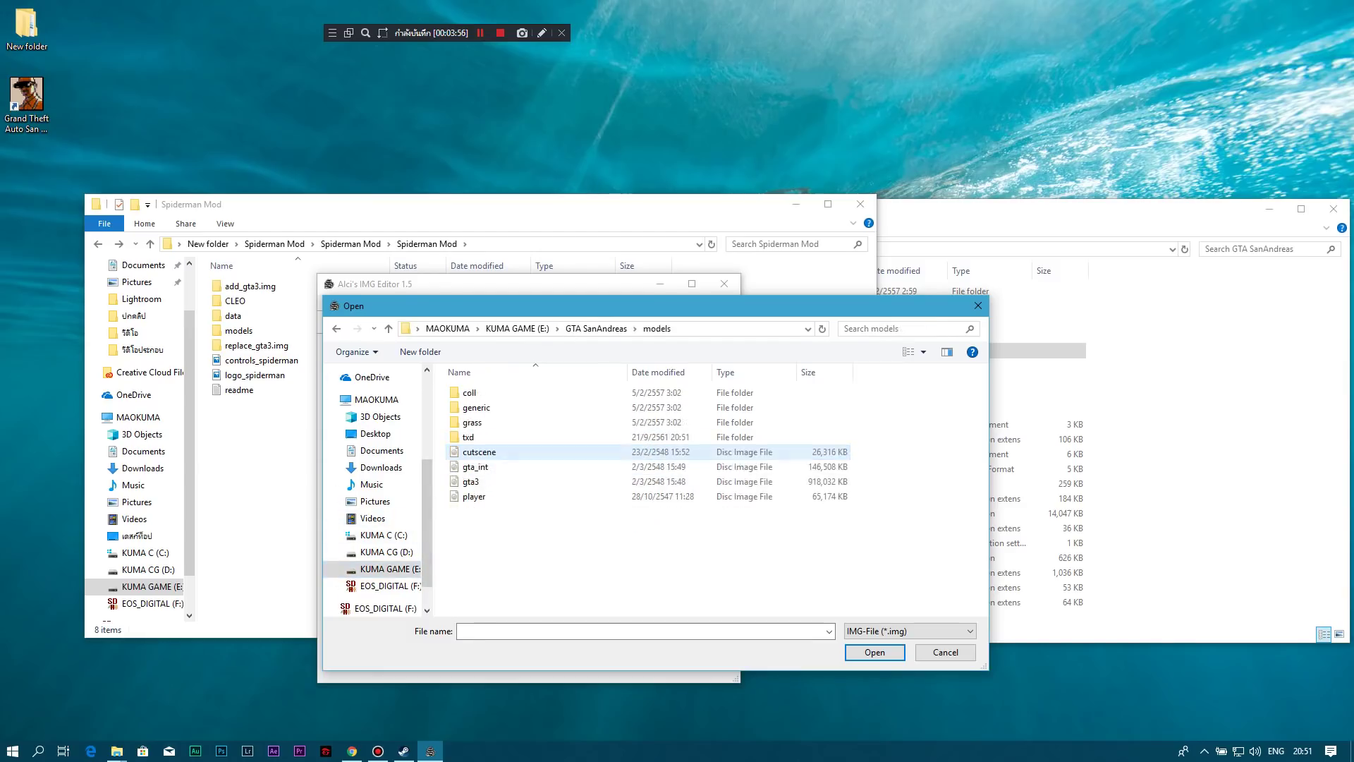
{"action": "double_click", "coordinate": [471, 481]}
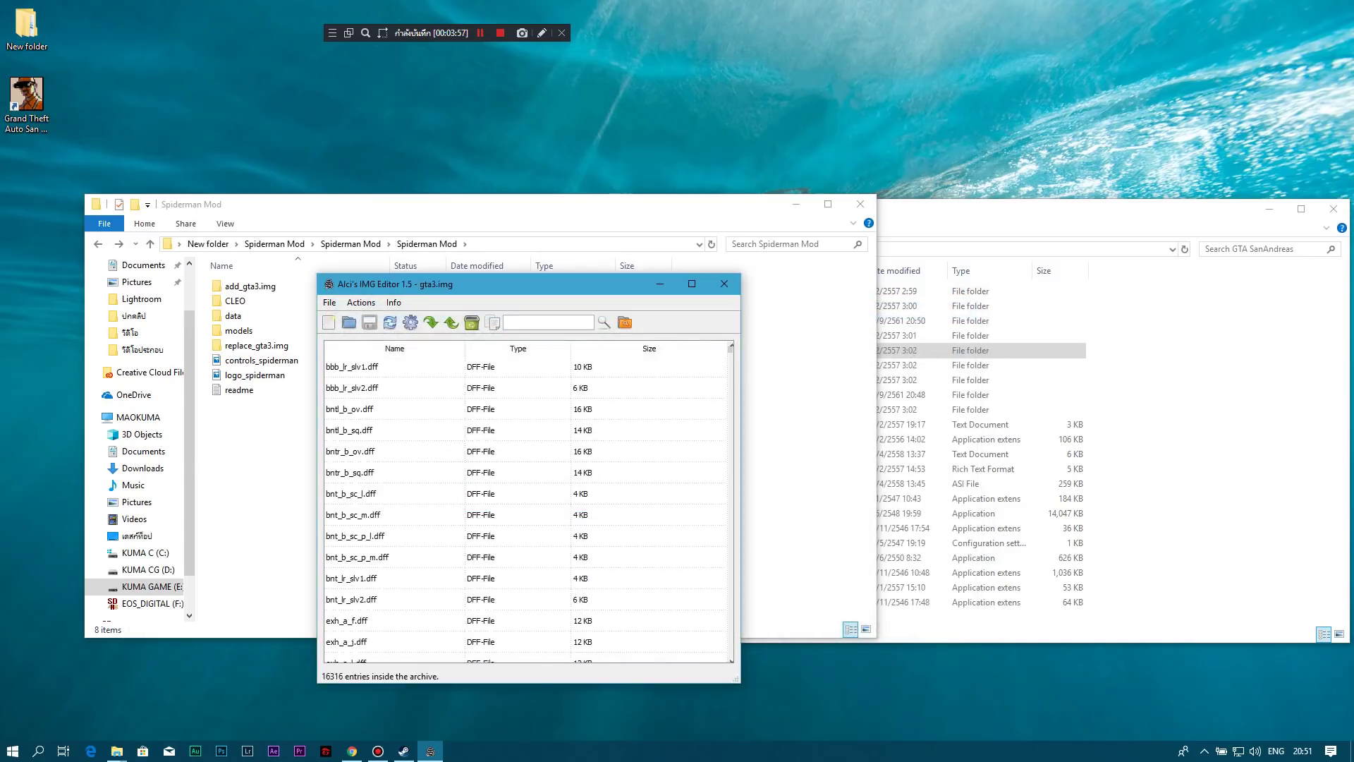
Import all files from the Spiderman Mod's add_gta3.img folder on the desktop into the gta3.img archive
{"action": "left_click", "coordinate": [431, 322]}
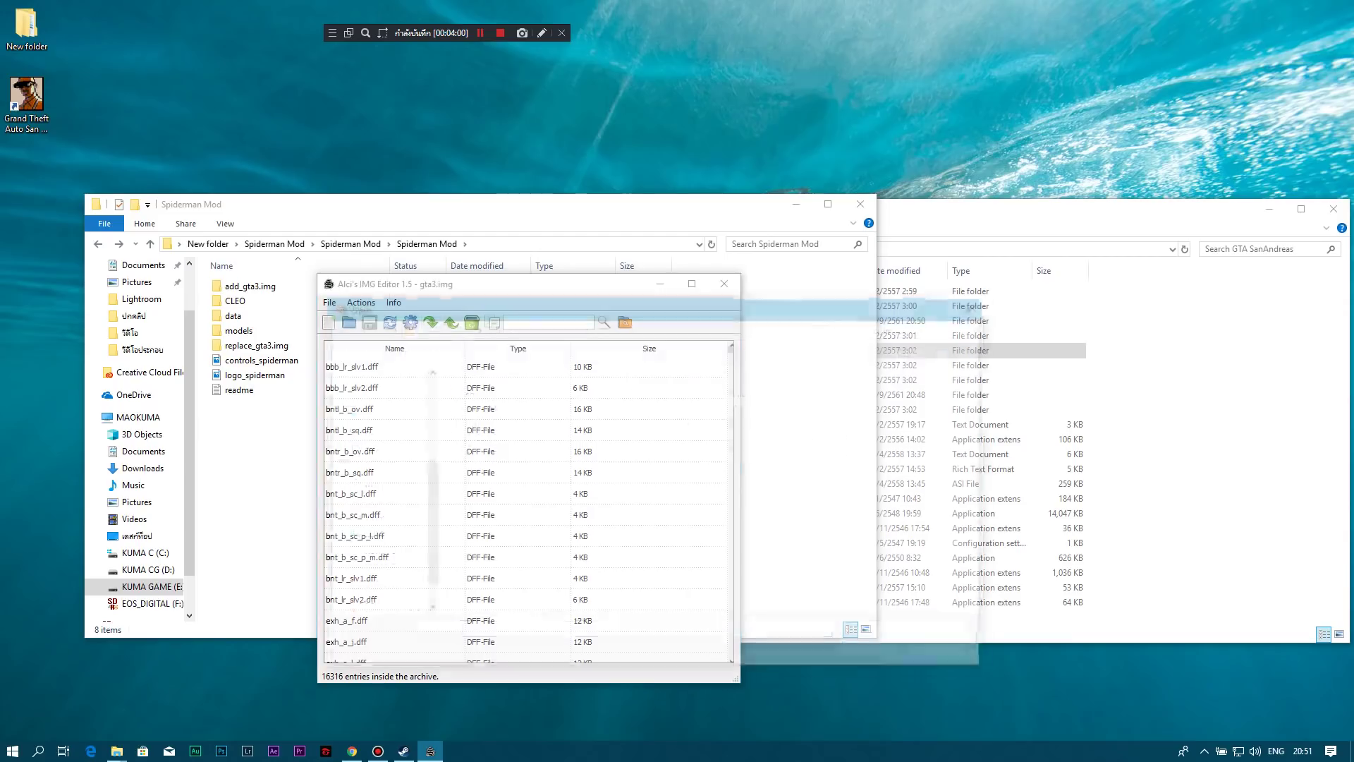
{"action": "left_click", "coordinate": [375, 433]}
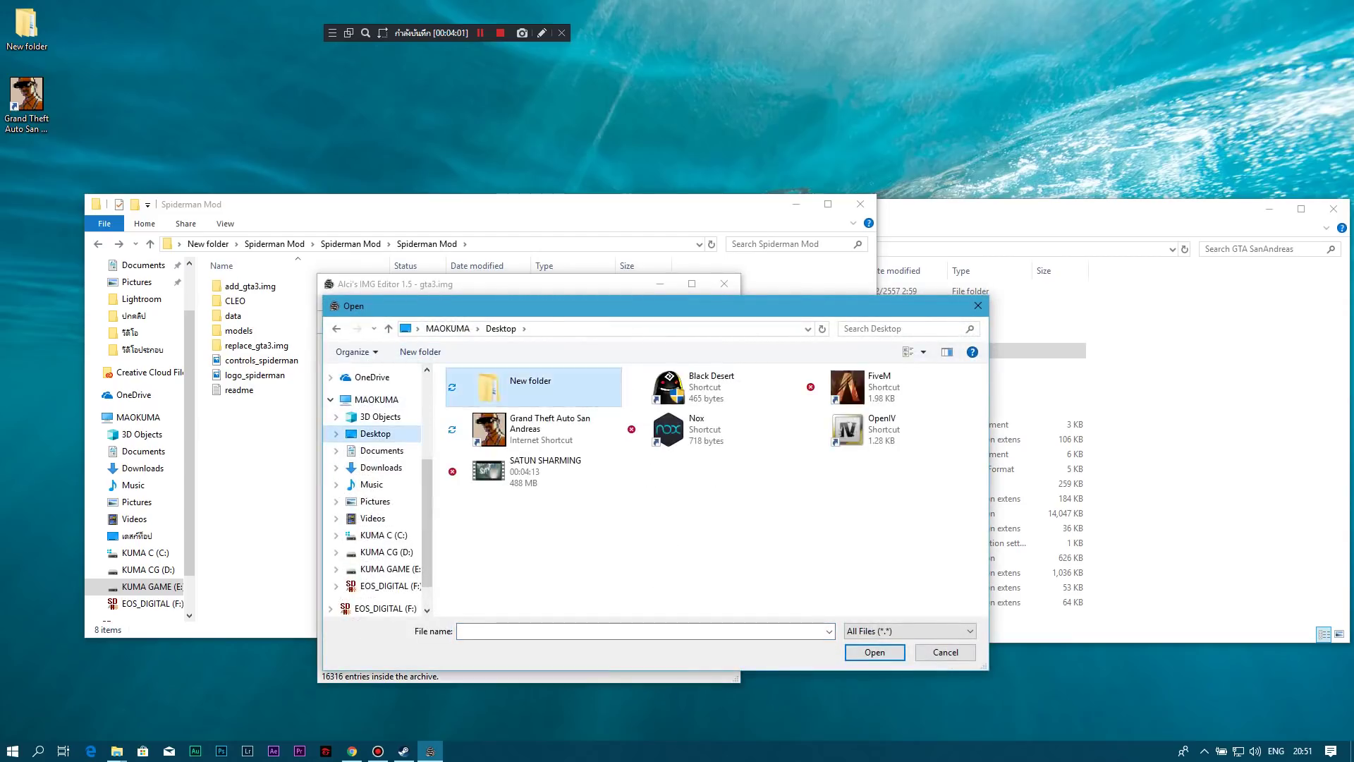
{"action": "double_click", "coordinate": [490, 387]}
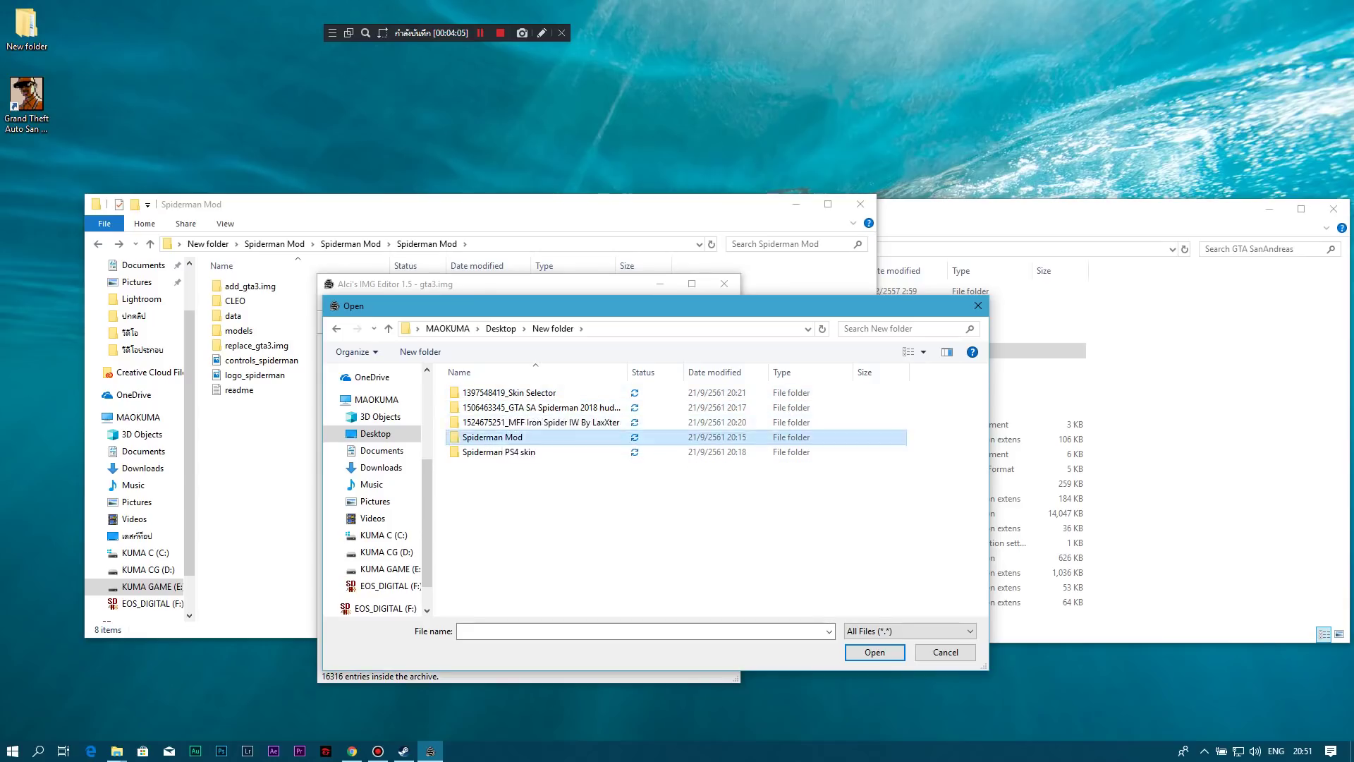
{"action": "double_click", "coordinate": [492, 437]}
{"action": "double_click", "coordinate": [492, 393]}
{"action": "double_click", "coordinate": [492, 392]}
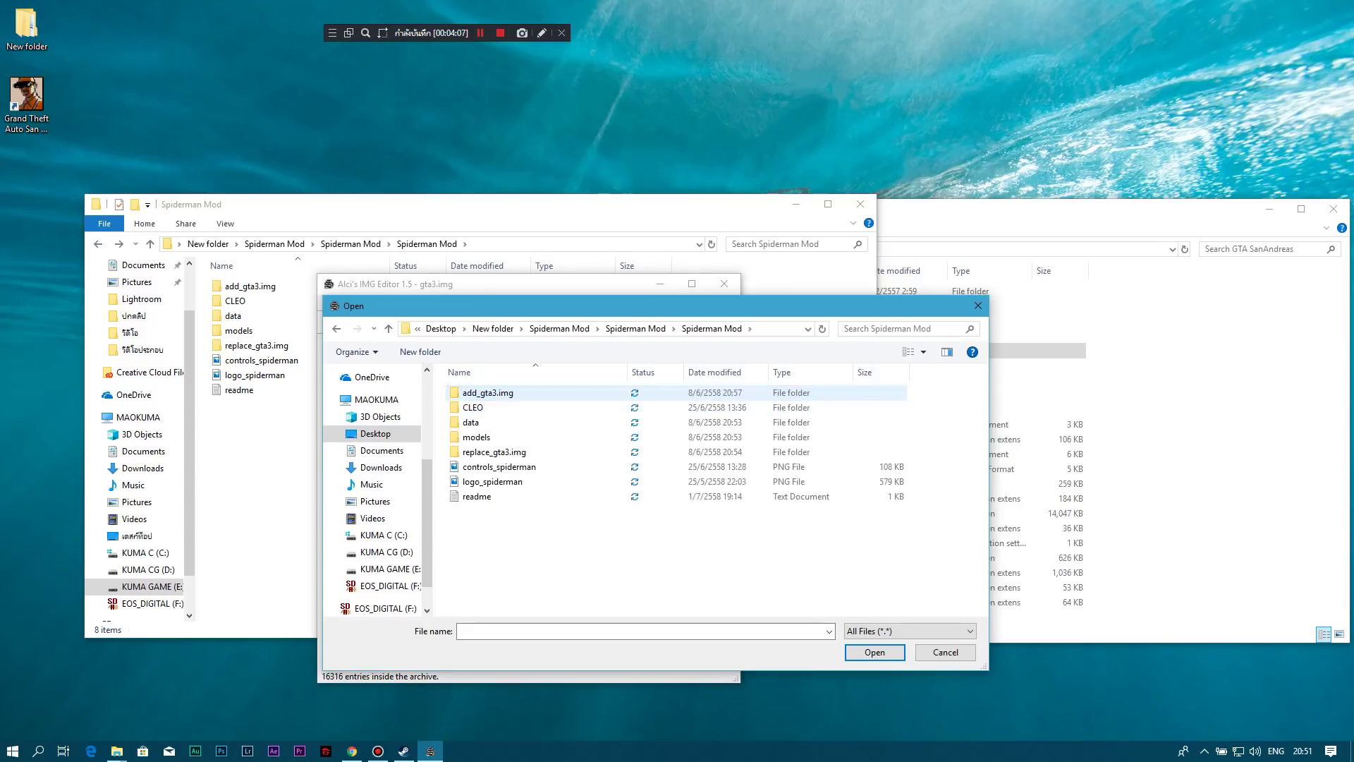
{"action": "double_click", "coordinate": [486, 392]}
{"action": "left_click_drag", "start_coordinate": [591, 551], "coordinate": [459, 382]}
{"action": "left_click", "coordinate": [873, 651]}
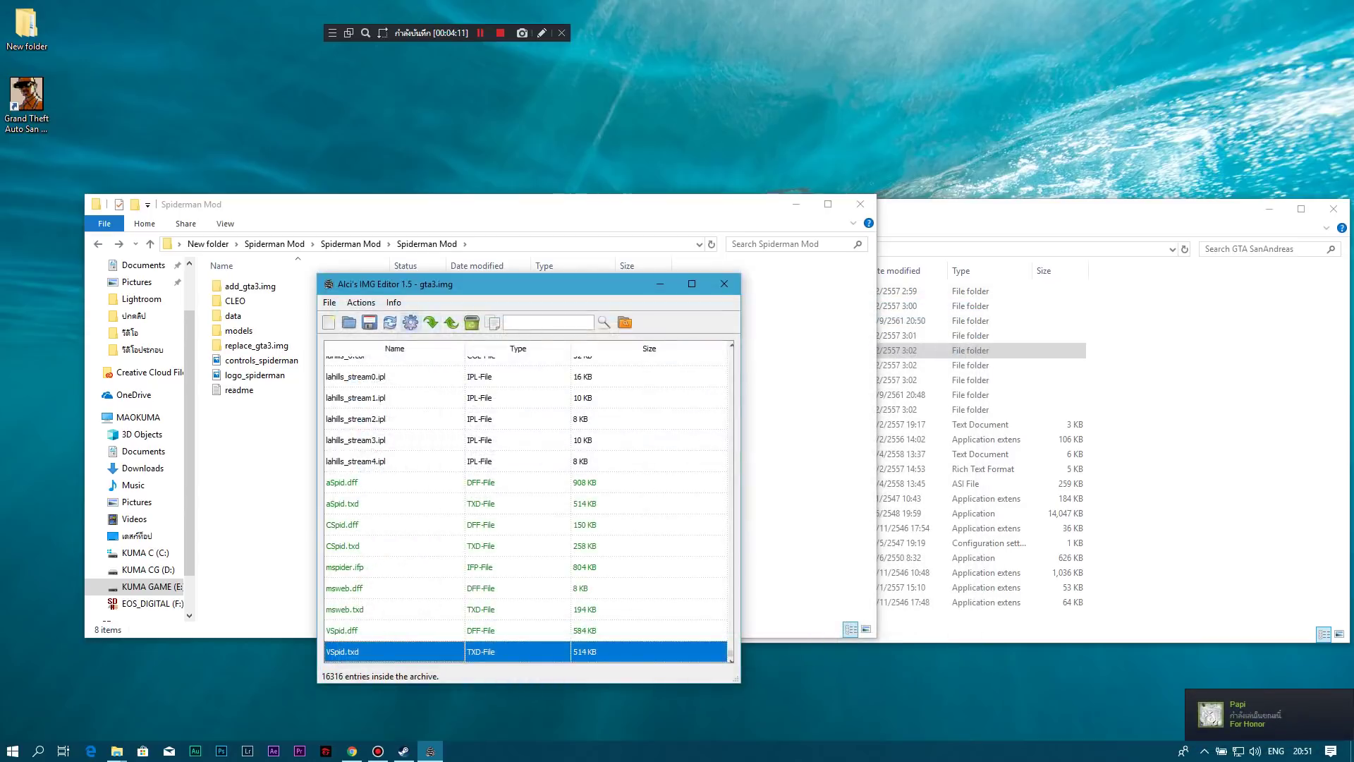
Import fight_b.ifp, fight_c.ifp, fight_d.ifp and fight_e.ifp from the mod's replace_gta3.img folder and save the archive
{"action": "left_click", "coordinate": [430, 323]}
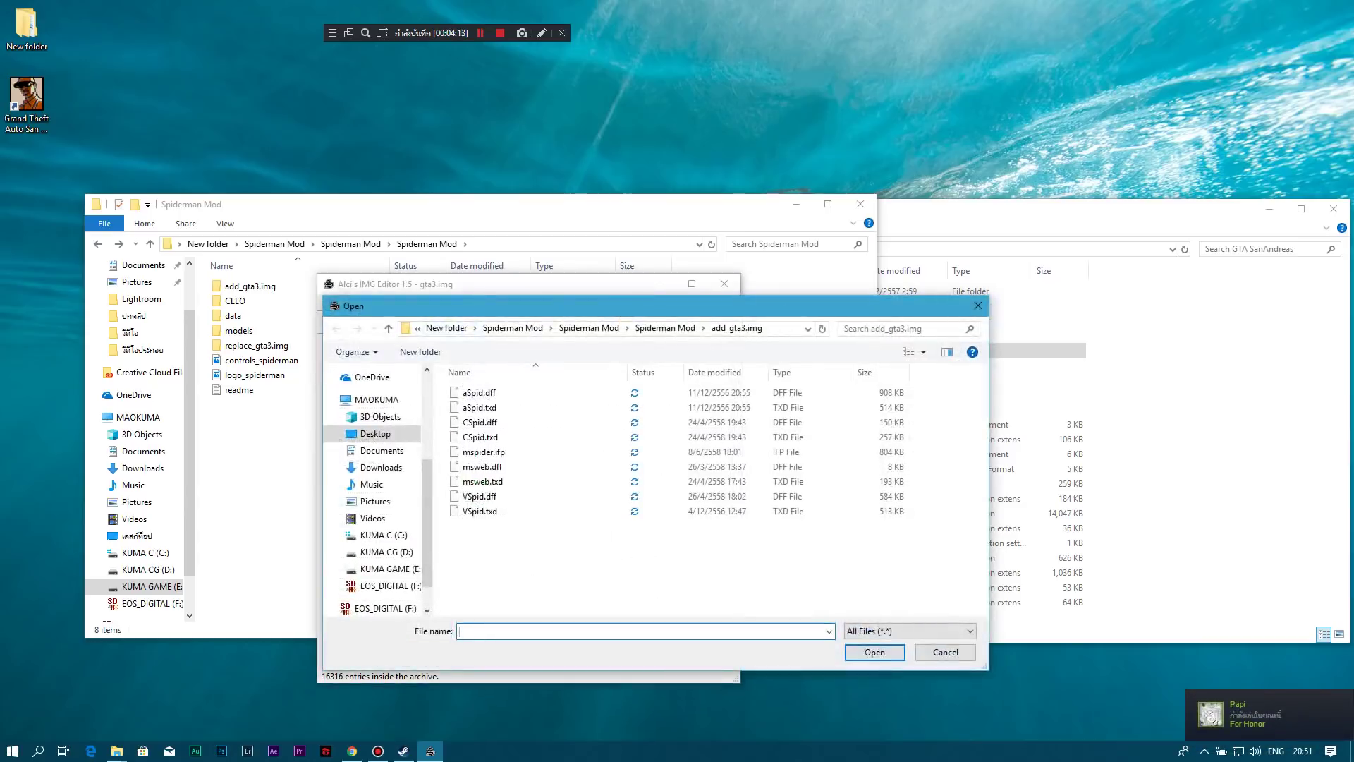
{"action": "left_click", "coordinate": [665, 328]}
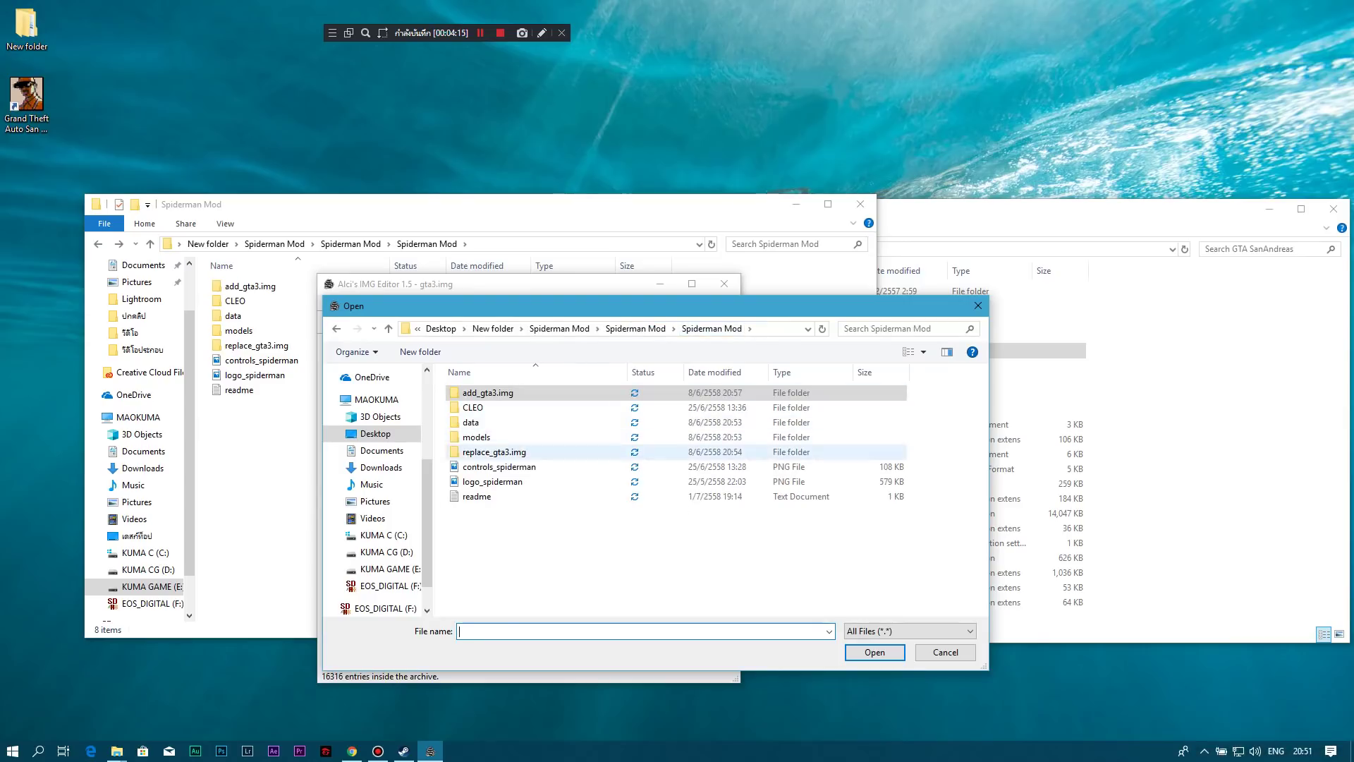
{"action": "double_click", "coordinate": [493, 451]}
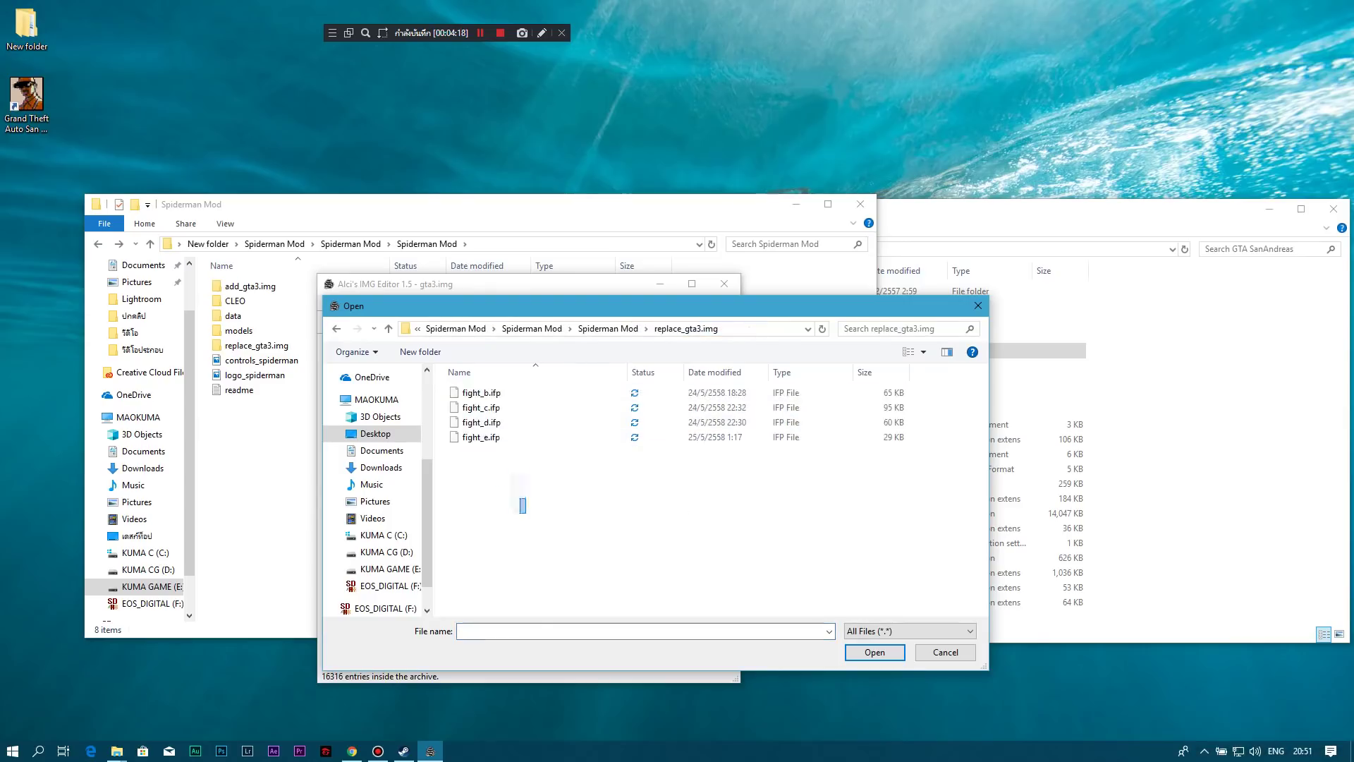
{"action": "left_click_drag", "start_coordinate": [522, 506], "coordinate": [465, 385]}
{"action": "key", "text": "Return"}
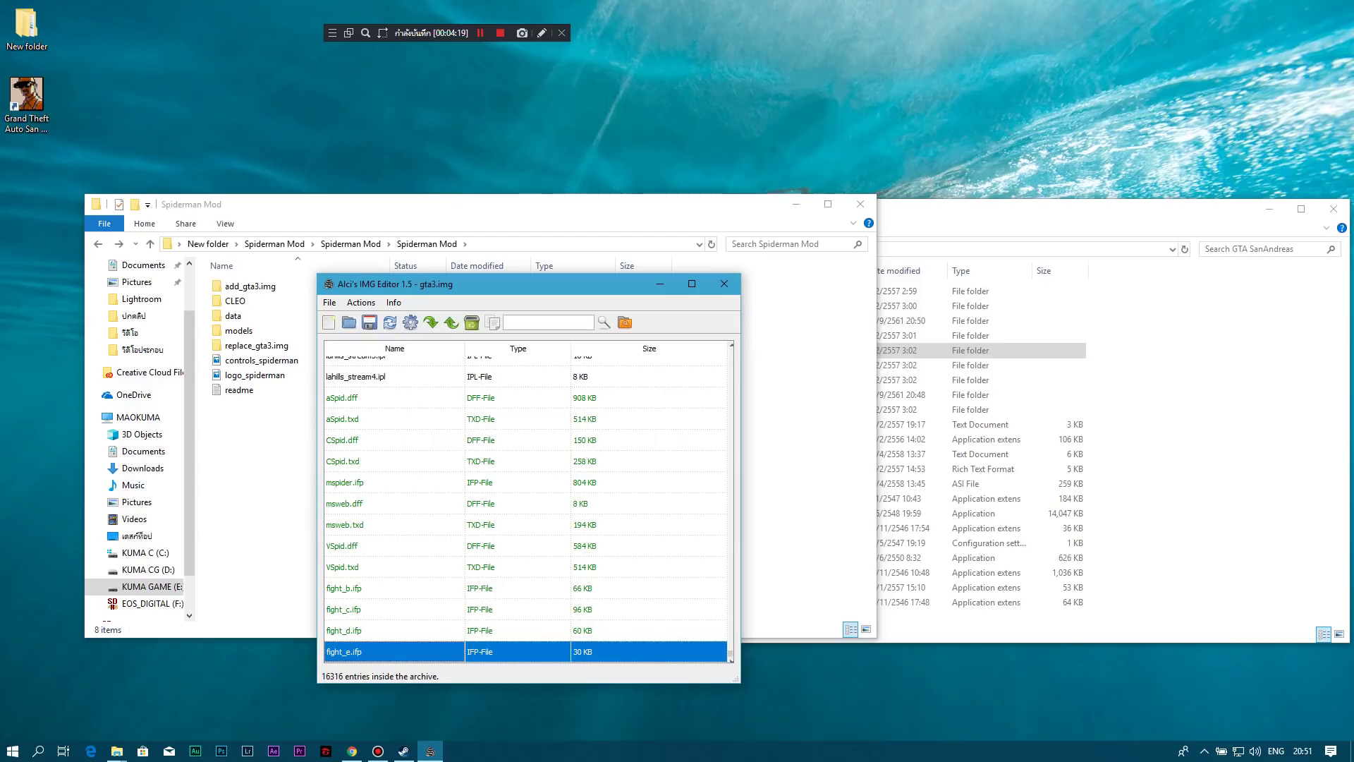
{"action": "left_click", "coordinate": [369, 322]}
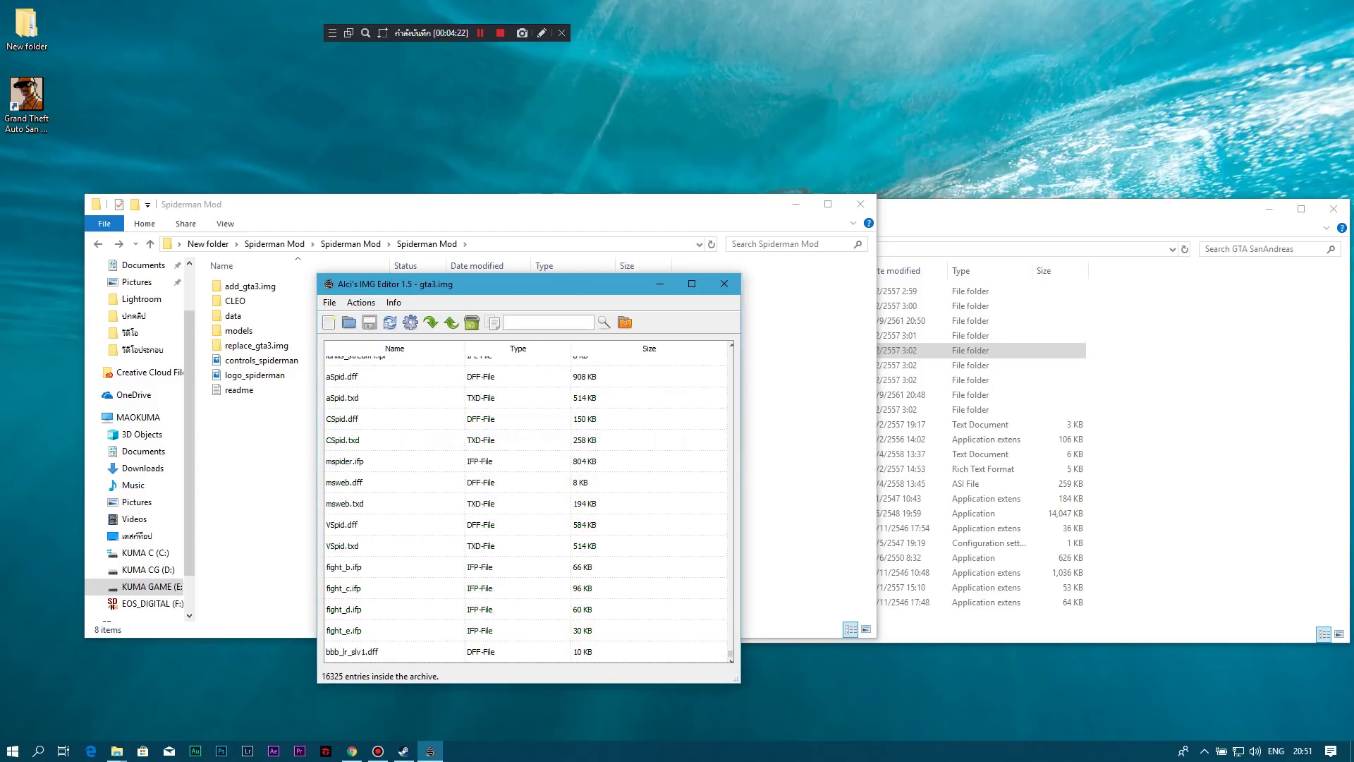
Return to New folder and open the Extract in GTA SA Root Directory subfolder of the GTA SA Spiderman 2018 hud mod
{"action": "left_click", "coordinate": [261, 423]}
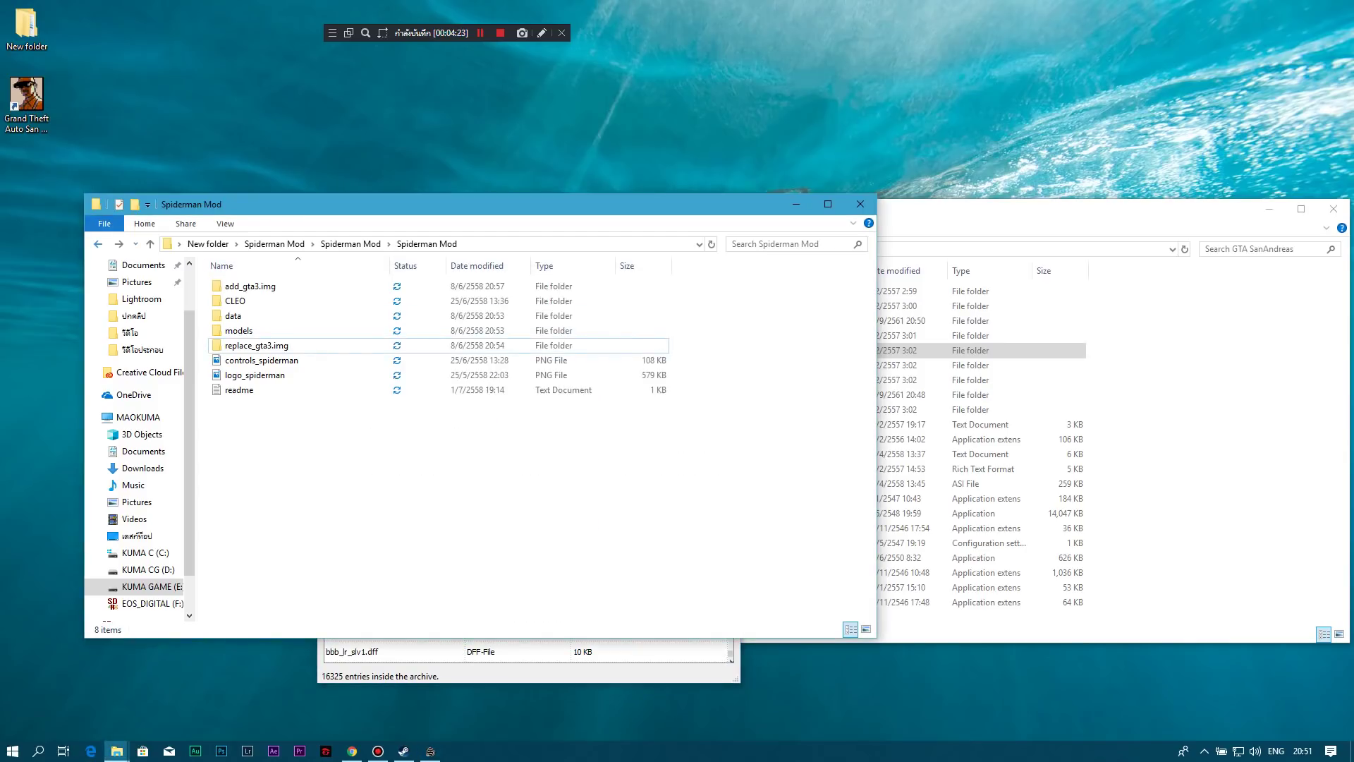
{"action": "left_click", "coordinate": [98, 243]}
{"action": "left_click", "coordinate": [98, 243]}
{"action": "key", "text": "alt+Up"}
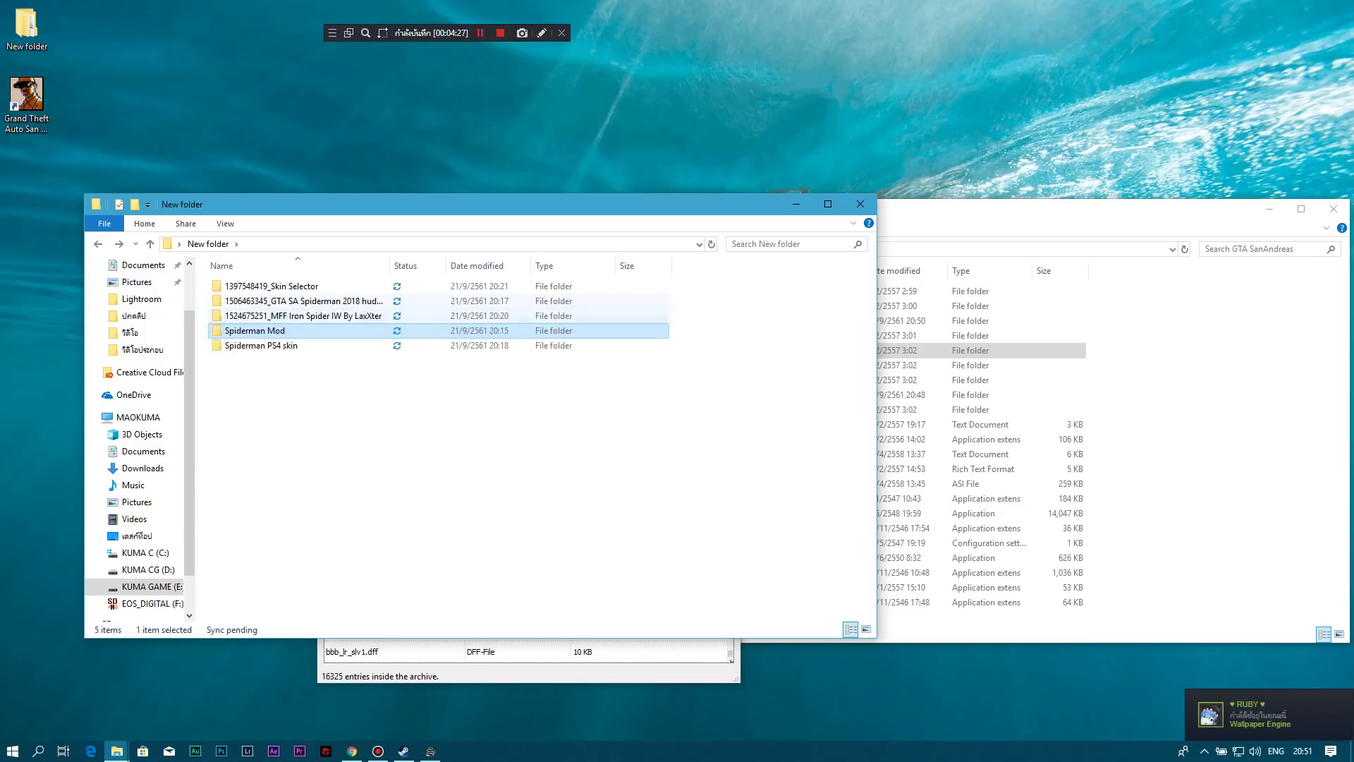
{"action": "double_click", "coordinate": [282, 300]}
{"action": "double_click", "coordinate": [284, 286]}
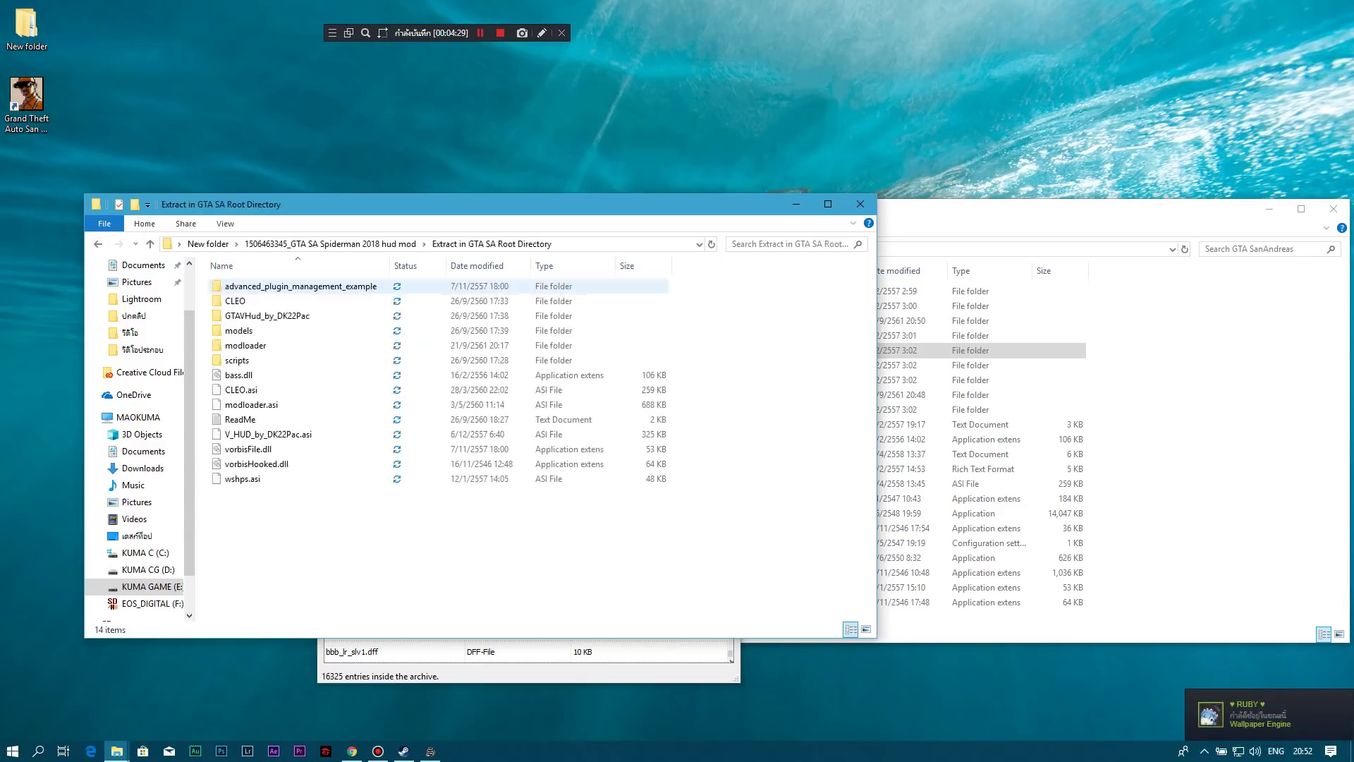
Copy all the hud mod's files and folders into the GTA SanAndreas root folder, replacing the existing files
{"action": "left_click", "coordinate": [1143, 317]}
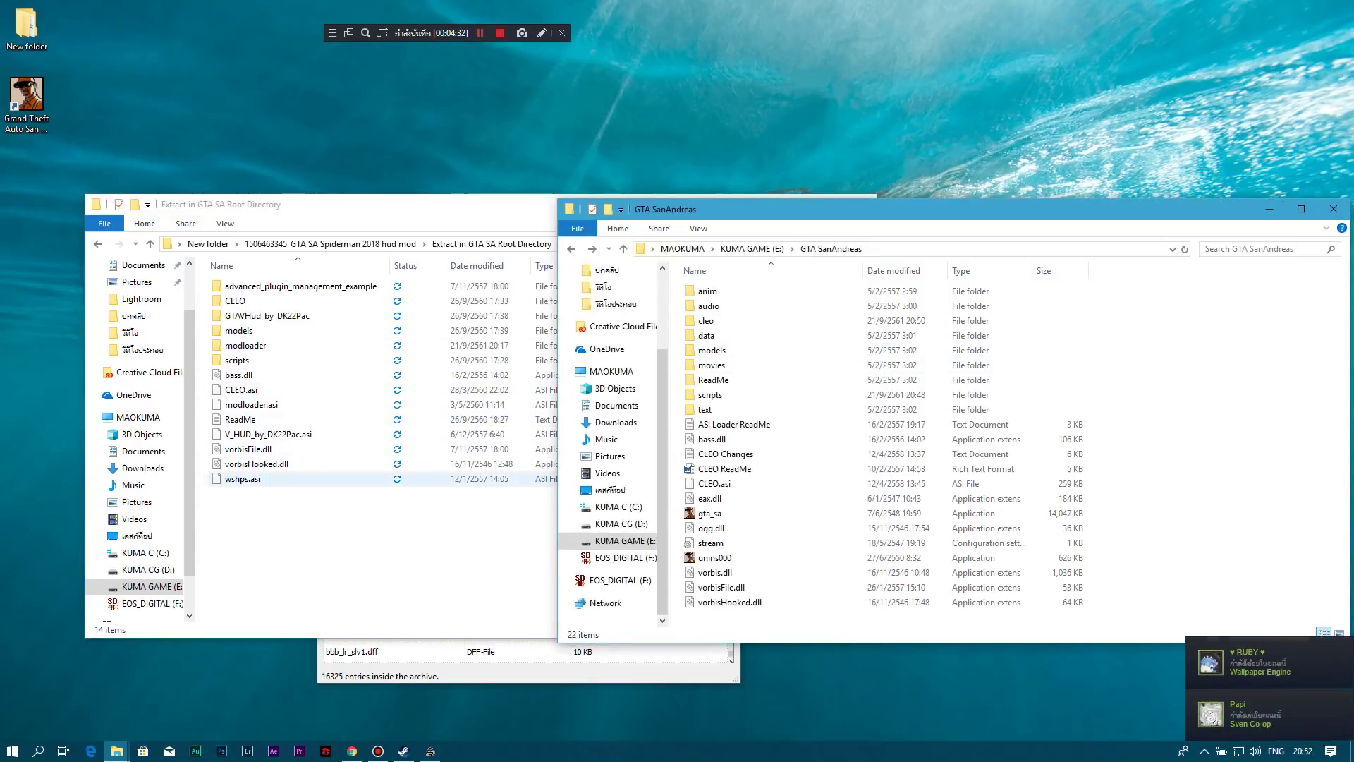
{"action": "left_click_drag", "start_coordinate": [352, 521], "coordinate": [264, 286]}
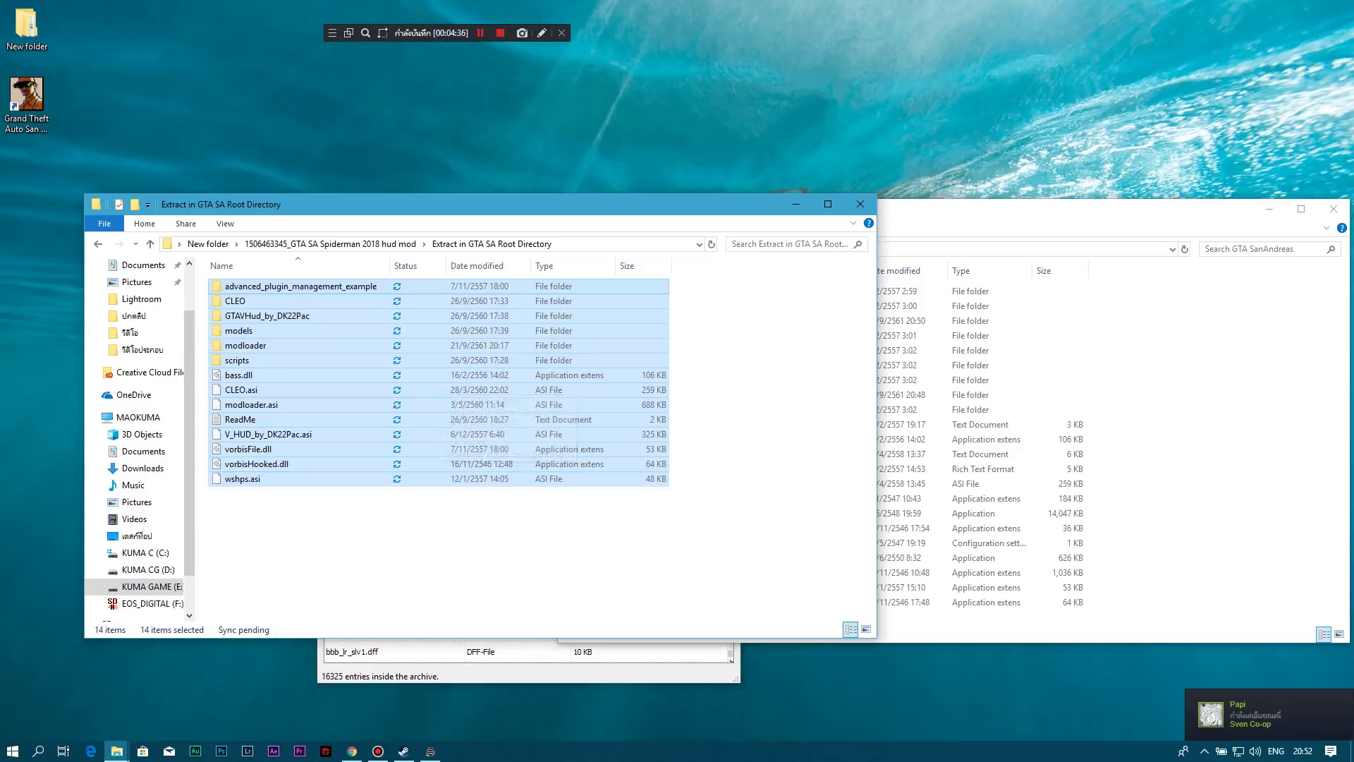
{"action": "right_click", "coordinate": [417, 451]}
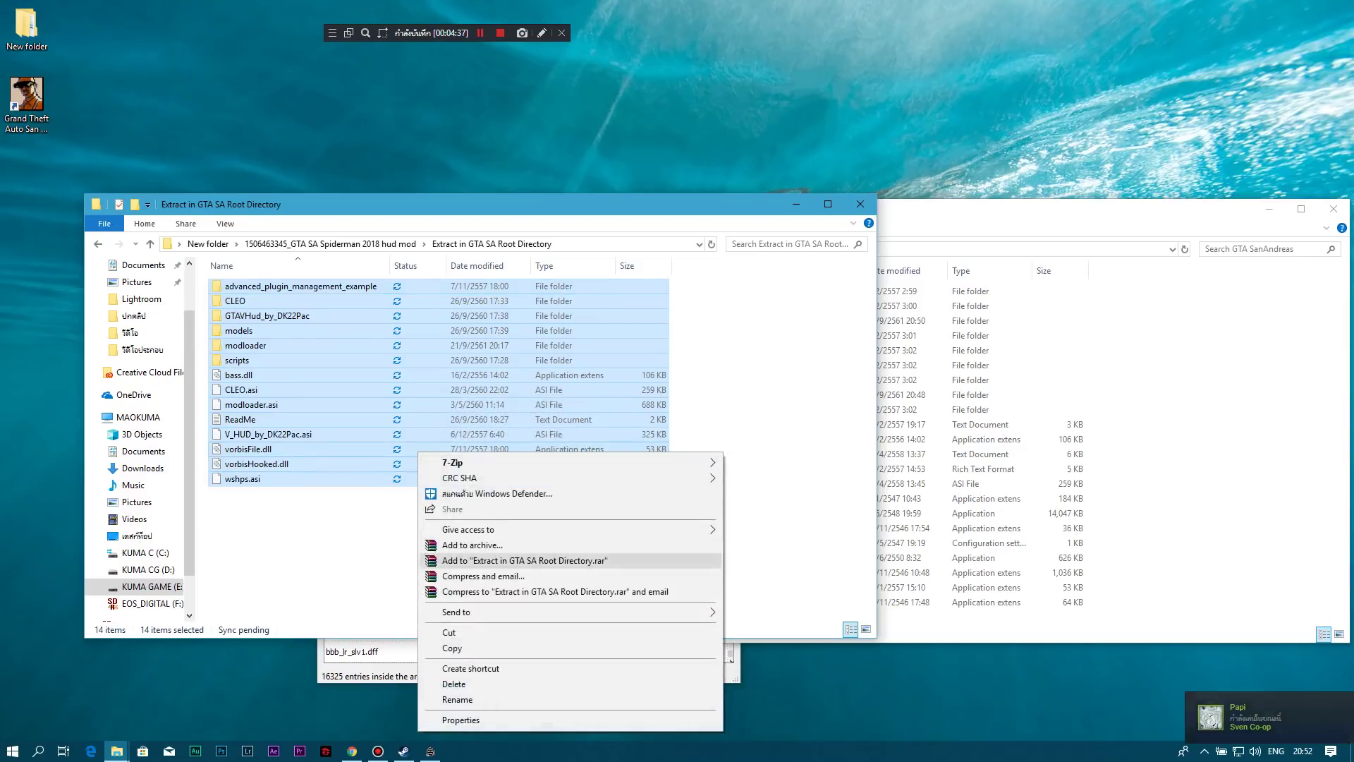
{"action": "left_click", "coordinate": [451, 649]}
{"action": "left_click", "coordinate": [705, 536]}
{"action": "left_click", "coordinate": [1129, 451]}
{"action": "right_click", "coordinate": [1136, 395]}
{"action": "left_click", "coordinate": [1169, 491]}
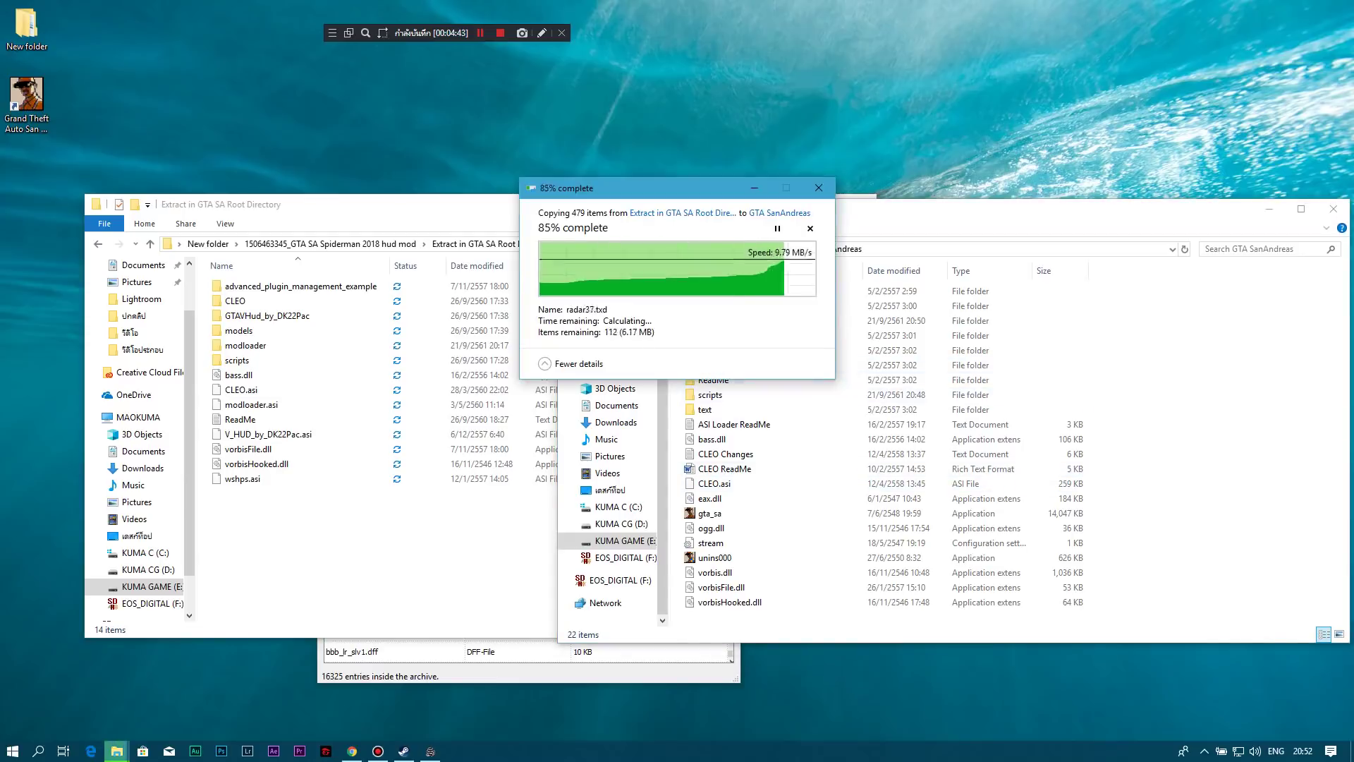
{"action": "left_click", "coordinate": [641, 264]}
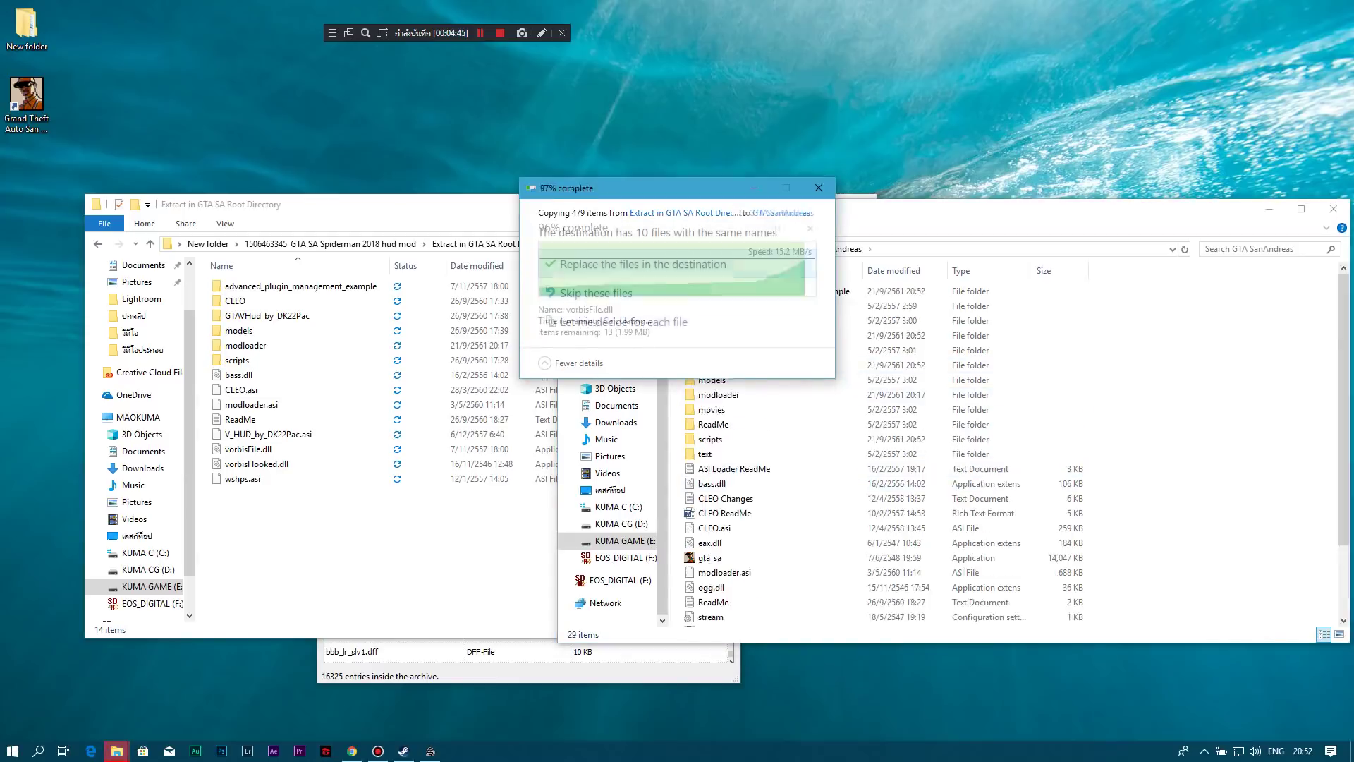
{"action": "left_click", "coordinate": [1169, 366]}
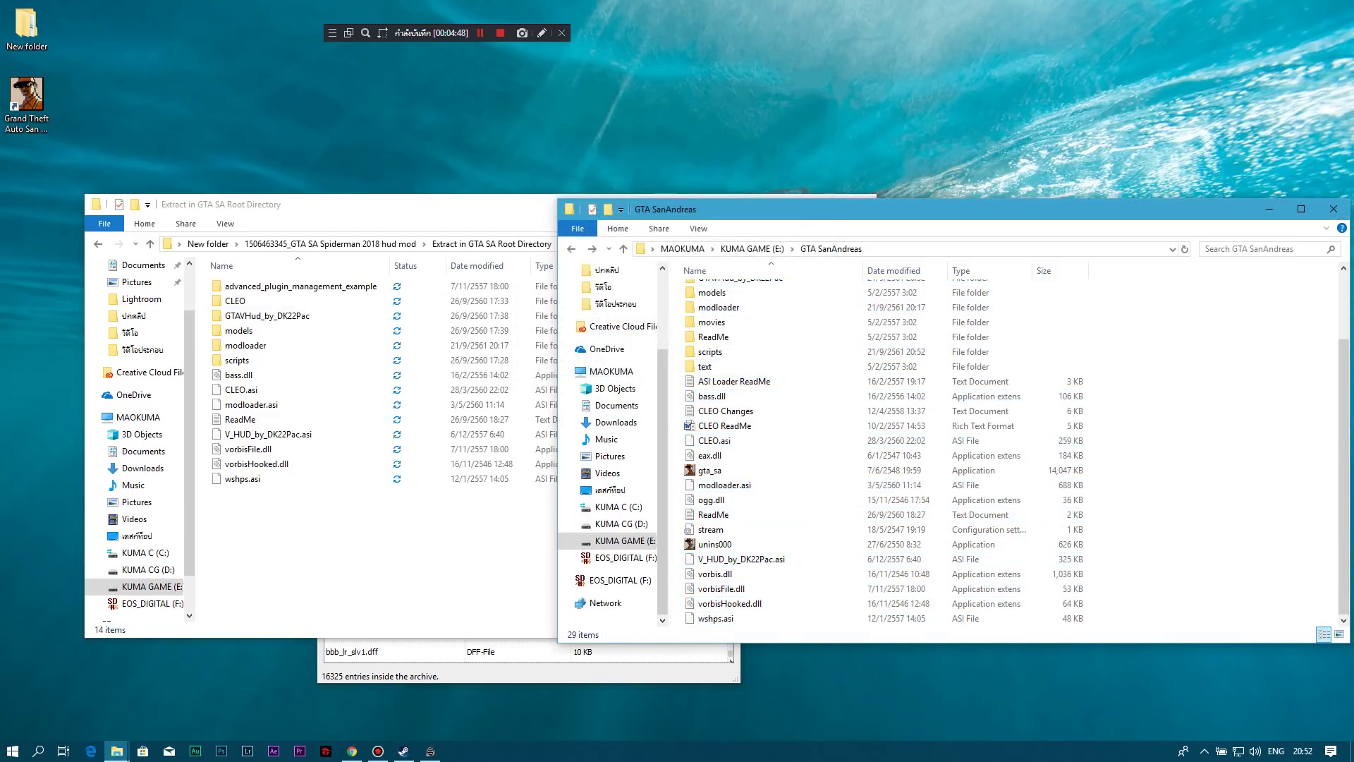
Go back to New folder and open the MFF Iron Spider IW skin folder
{"action": "left_click", "coordinate": [98, 244]}
{"action": "left_click", "coordinate": [98, 243]}
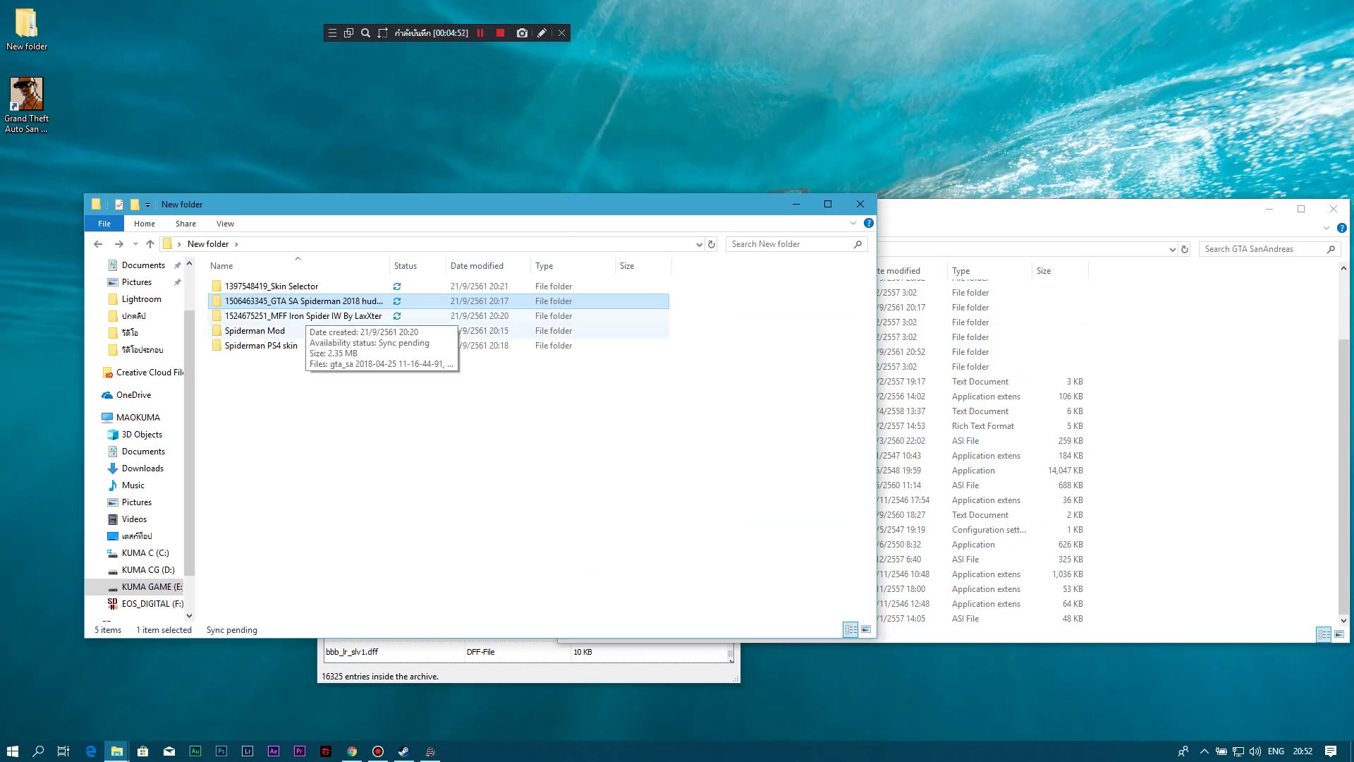
{"action": "left_click", "coordinate": [306, 347]}
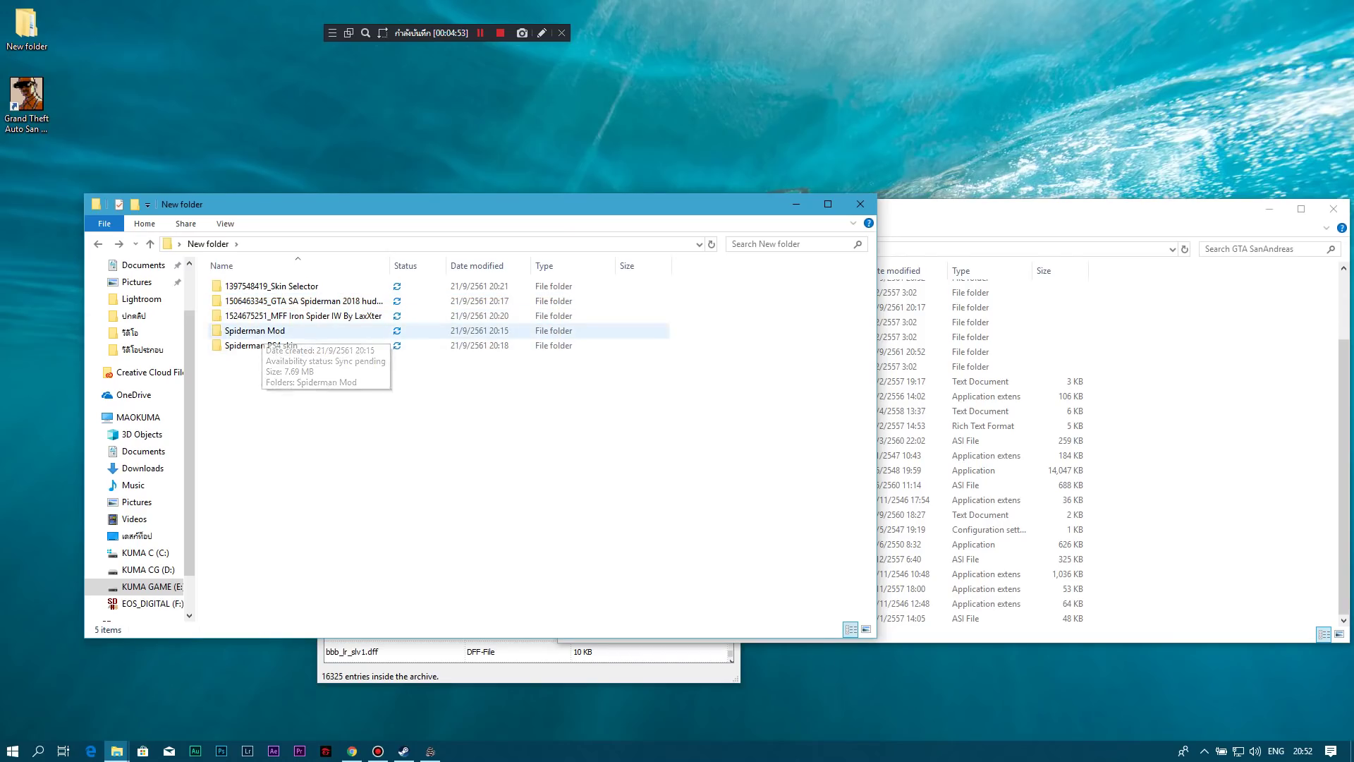
{"action": "left_click", "coordinate": [286, 345]}
{"action": "double_click", "coordinate": [303, 315]}
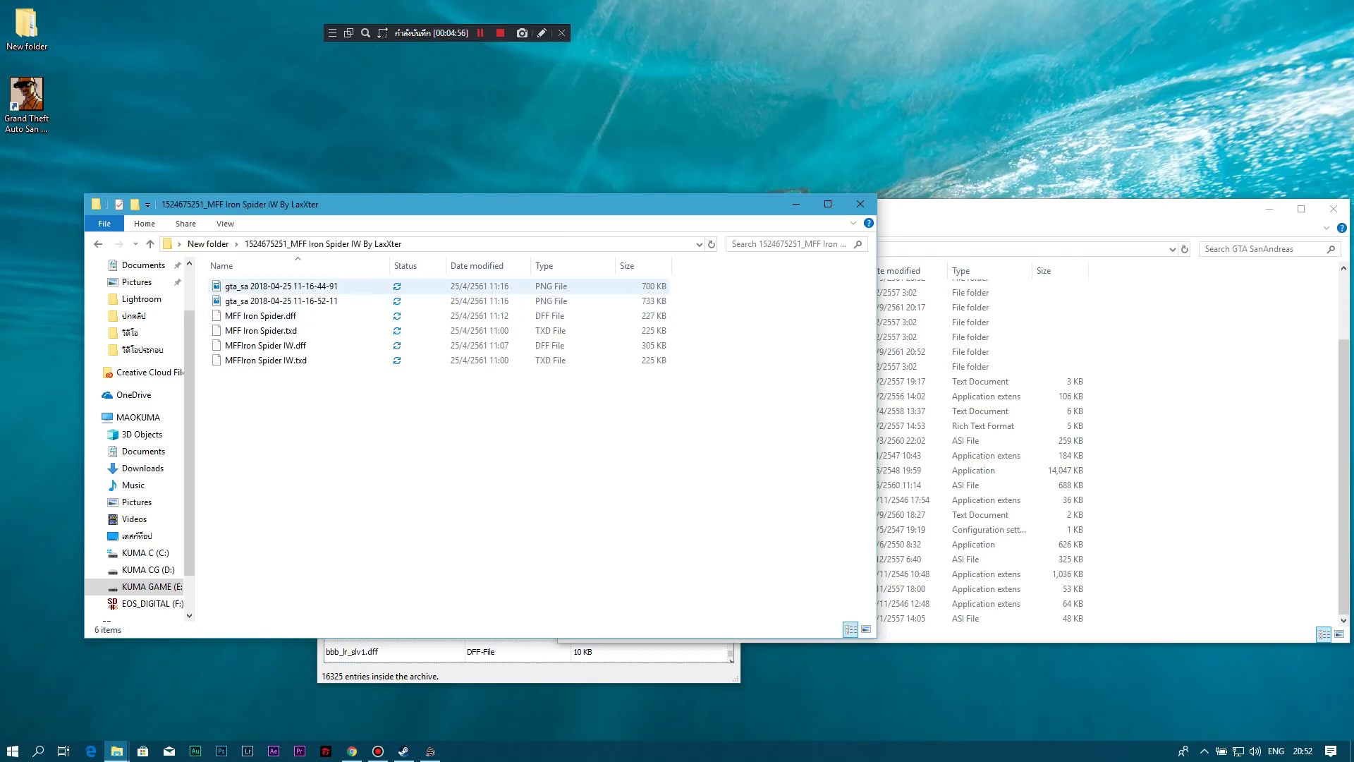
View the two gta_sa preview images of the Iron Spider skin and close the image viewer
{"action": "left_click", "coordinate": [280, 285]}
{"action": "key", "text": "Return"}
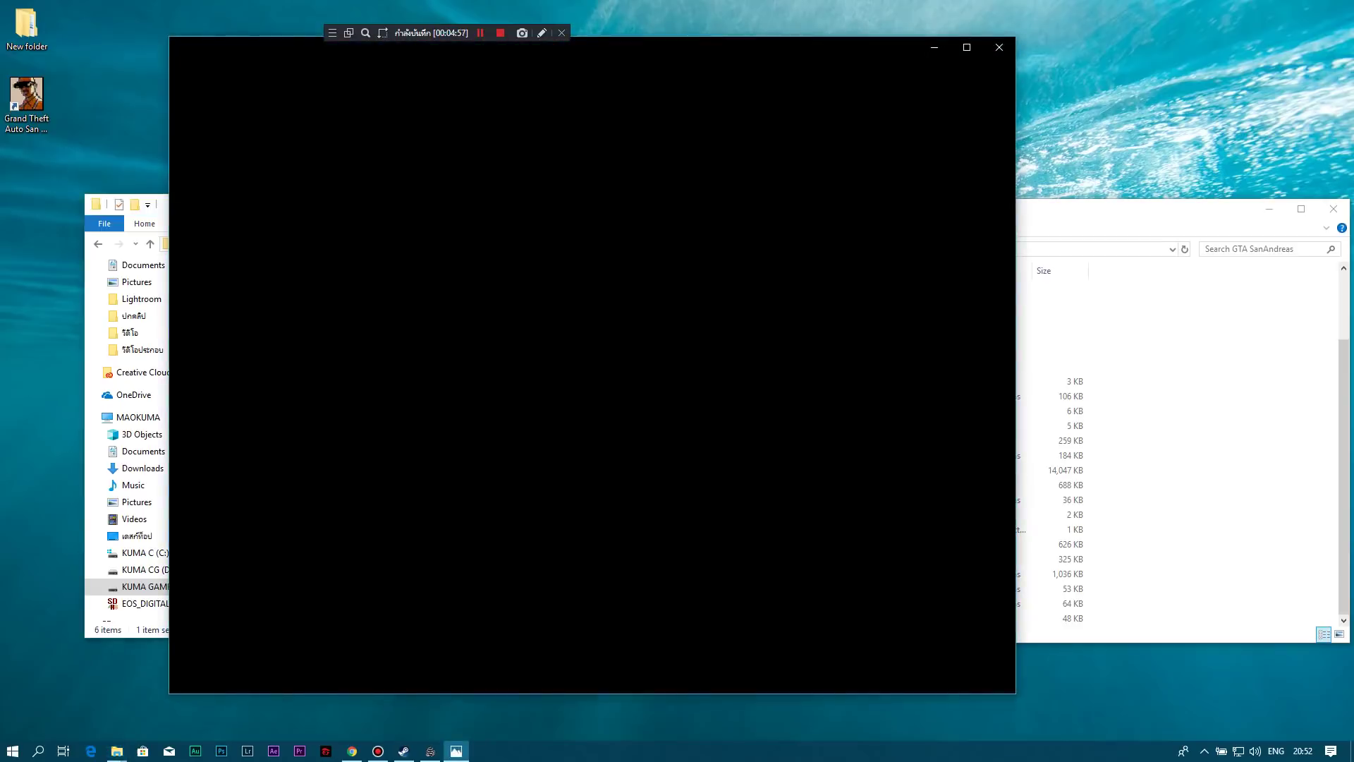
{"action": "key", "text": "Right"}
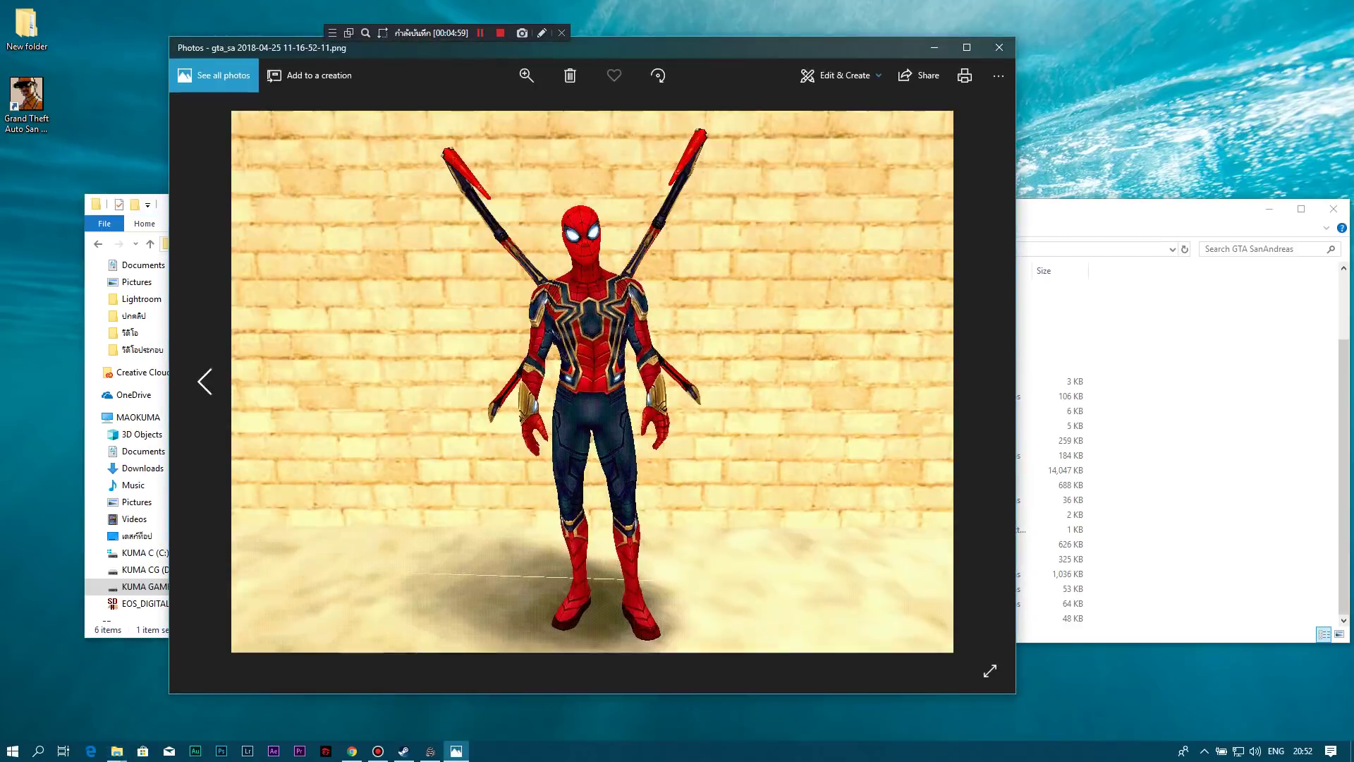
{"action": "key", "text": "alt+F4"}
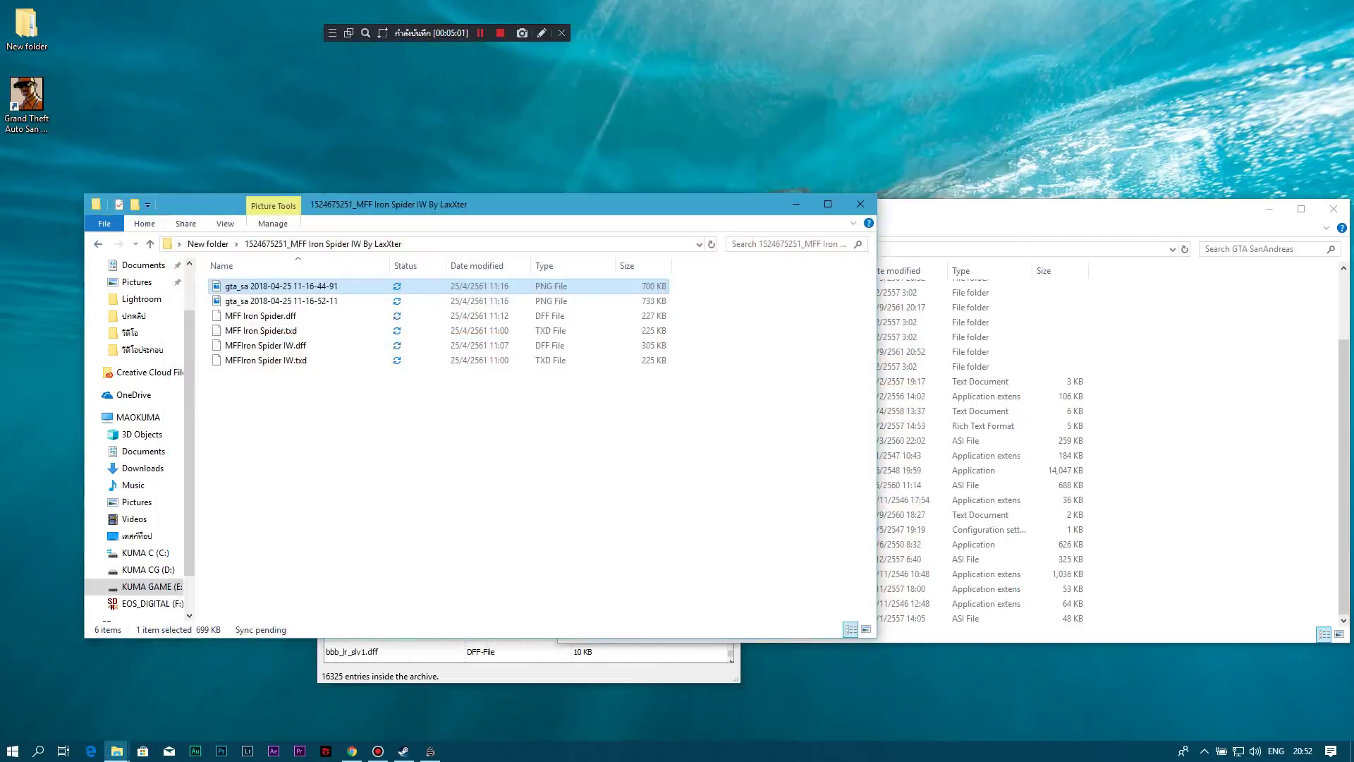
{"action": "key", "text": "BackSpace"}
{"action": "double_click", "coordinate": [258, 345]}
{"action": "key", "text": "BackSpace"}
{"action": "key", "text": "Up"}
{"action": "key", "text": "Up"}
{"action": "key", "text": "Up"}
{"action": "key", "text": "Up"}
{"action": "key", "text": "Return"}
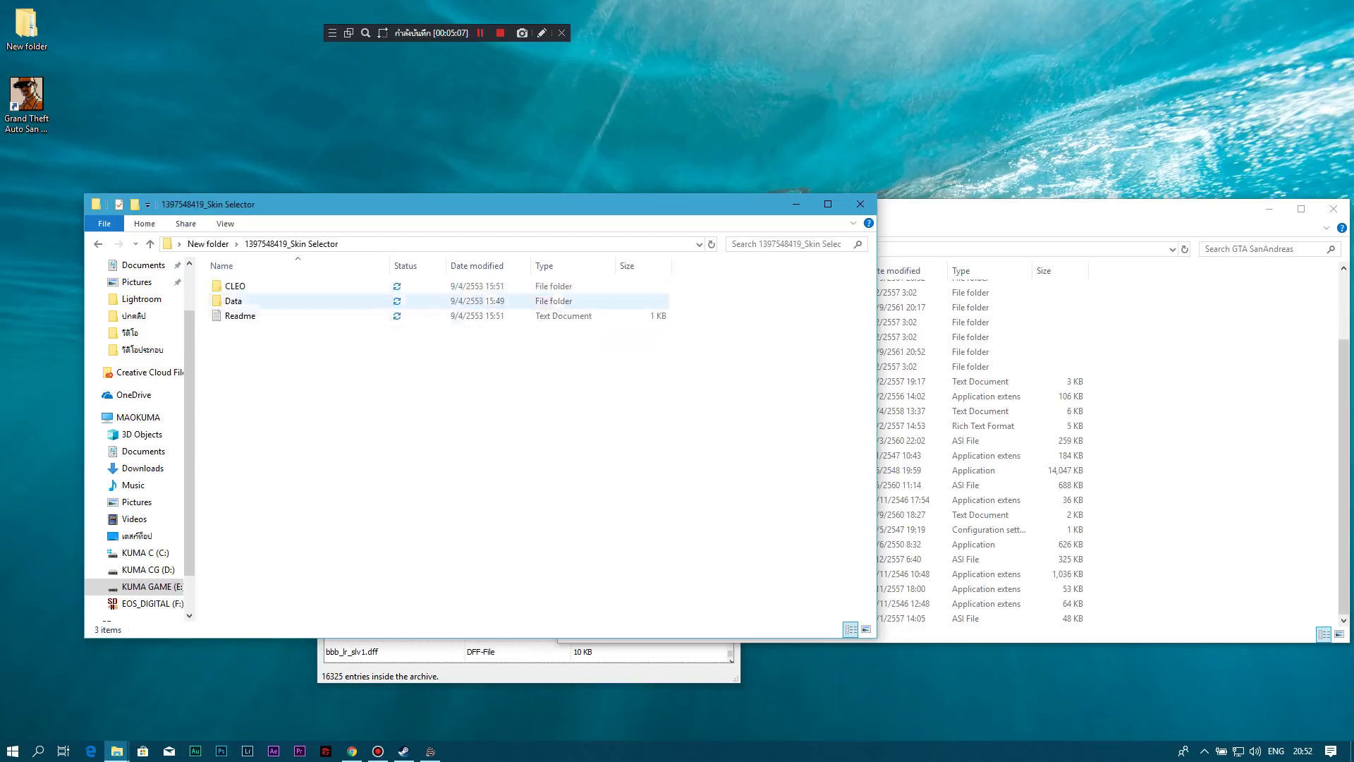
Copy Skin Selector.cs and the Skin image file from the CLEO subfolder into the cleo folder of GTA SanAndreas
{"action": "key", "text": "Return"}
{"action": "left_click_drag", "start_coordinate": [241, 328], "coordinate": [271, 295]}
{"action": "left_click", "coordinate": [1114, 367]}
{"action": "scroll", "coordinate": [1023, 381], "scroll_direction": "up", "scroll_amount": 2}
{"action": "double_click", "coordinate": [707, 336]}
{"action": "key", "text": "ctrl+v"}
{"action": "left_click", "coordinate": [1115, 367]}
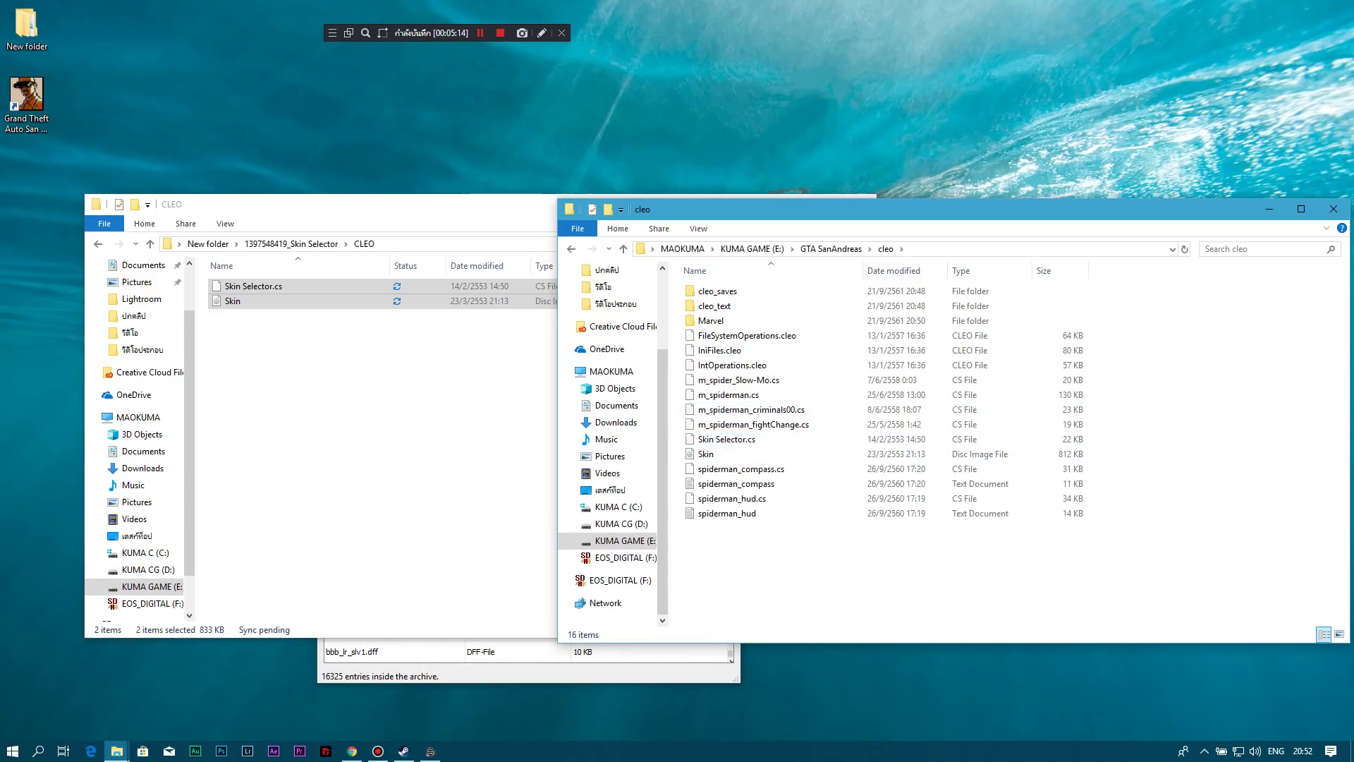
Copy the gta file from the Skin Selector's Data subfolder into the GTA SanAndreas data folder, replacing the existing gta.dat
{"action": "left_click", "coordinate": [570, 248]}
{"action": "left_click", "coordinate": [291, 243]}
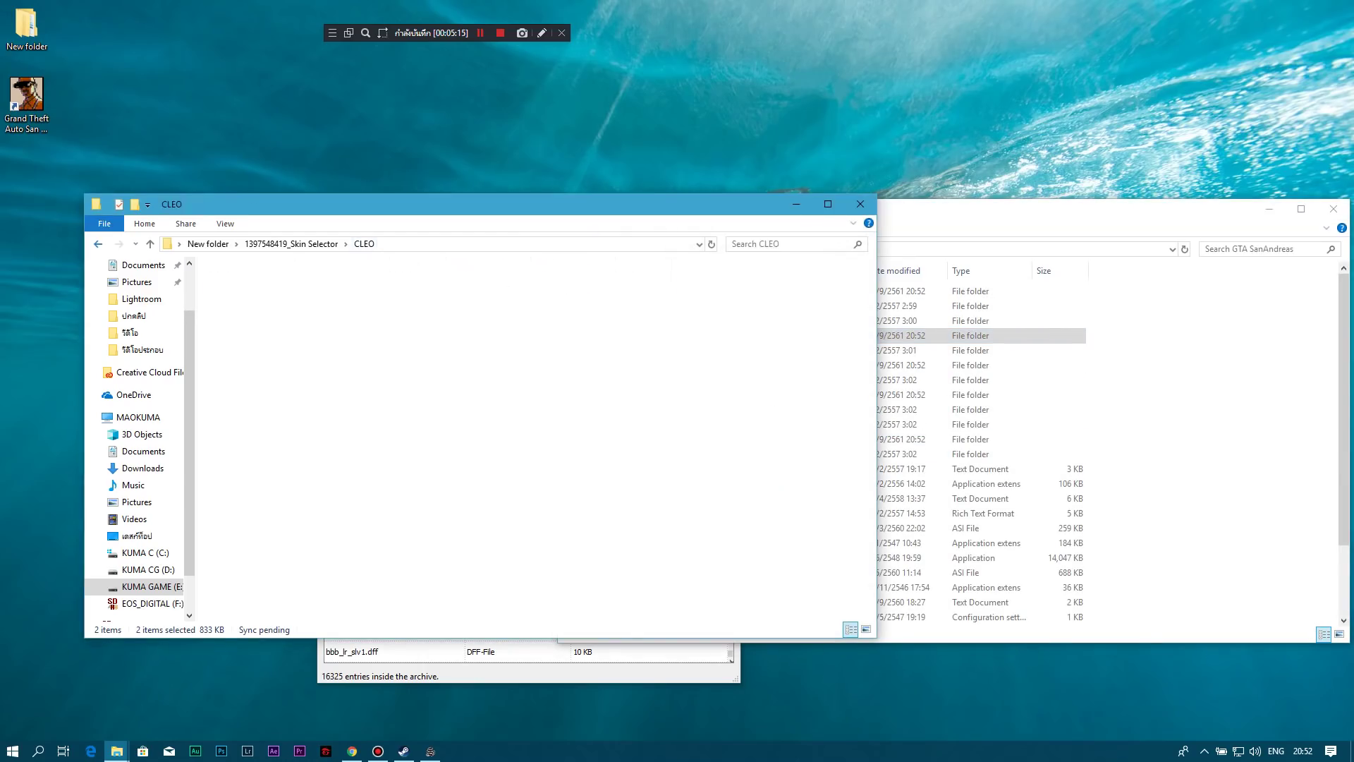
{"action": "double_click", "coordinate": [233, 300]}
{"action": "left_click", "coordinate": [230, 286]}
{"action": "left_click", "coordinate": [970, 350]}
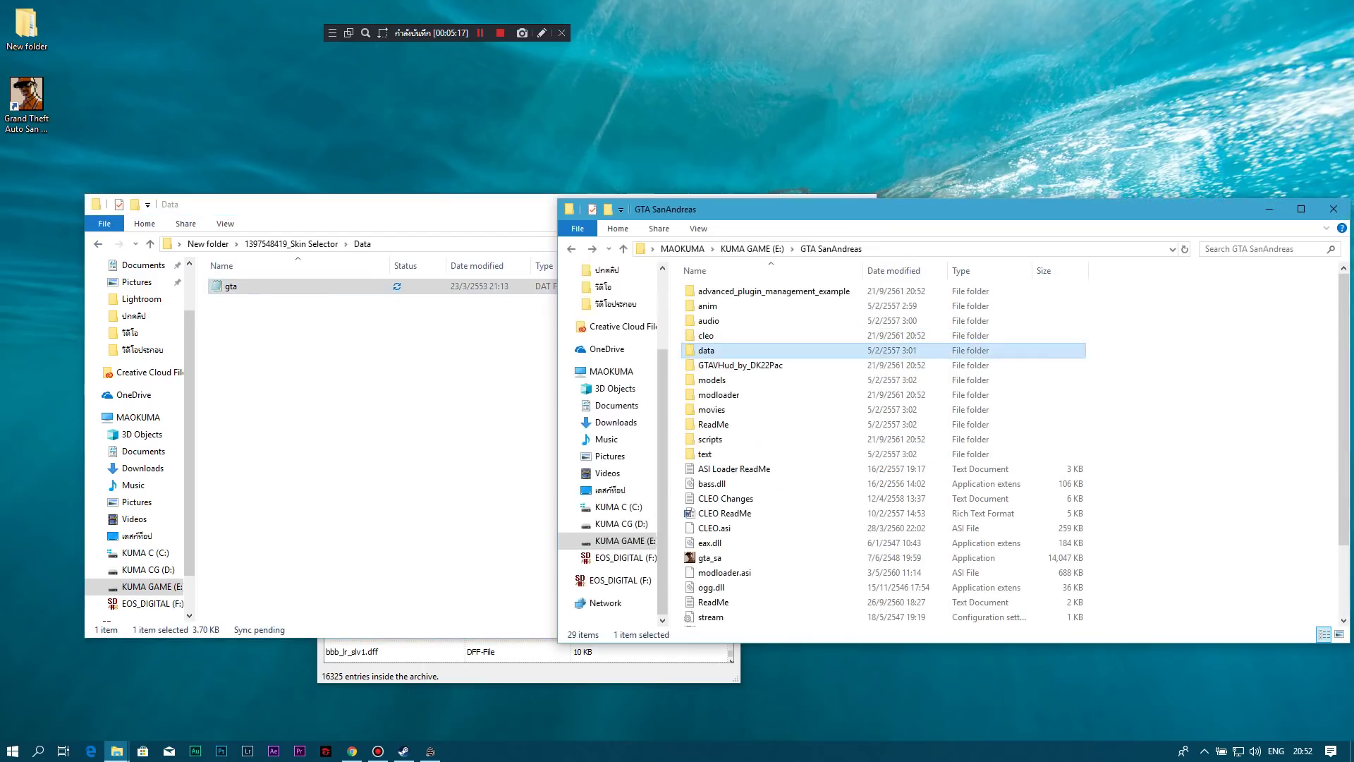
{"action": "key", "text": "Return"}
{"action": "key", "text": "ctrl+v"}
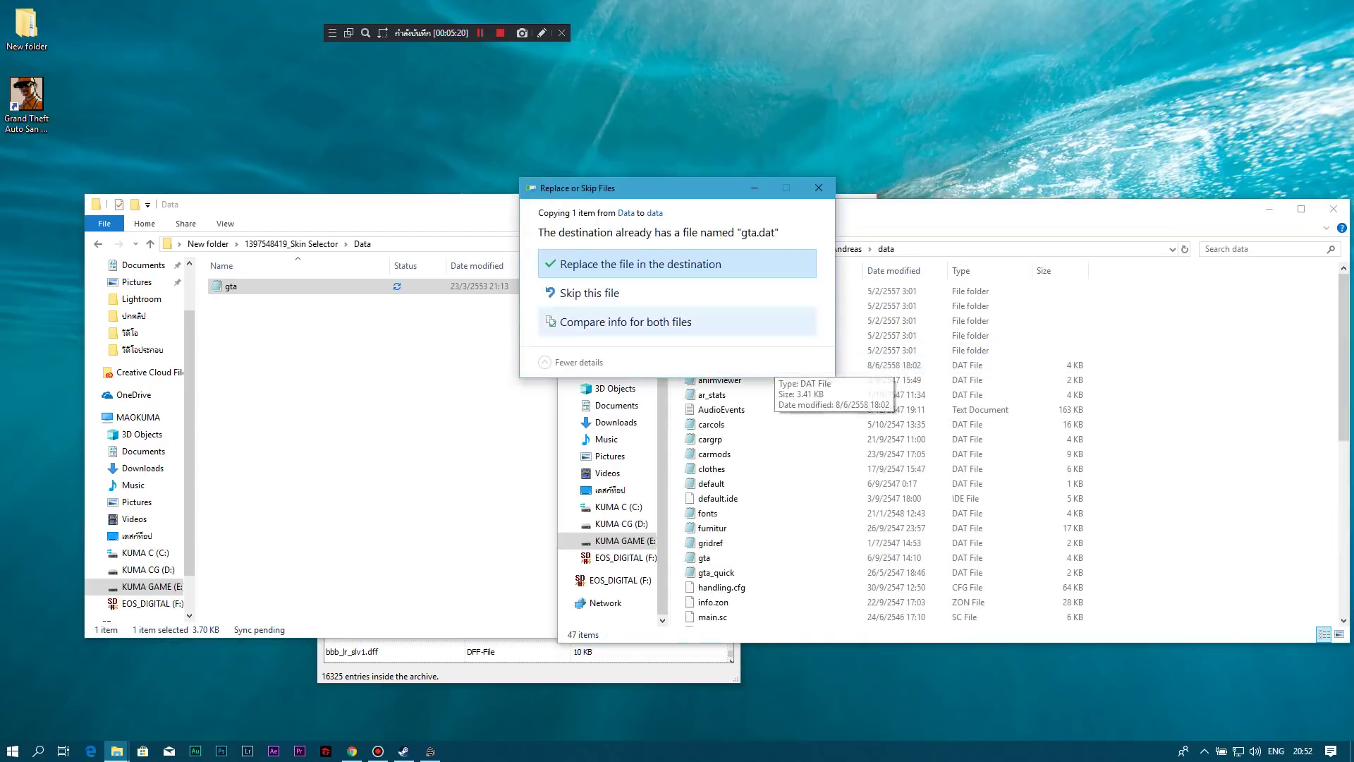
{"action": "key", "text": "Return"}
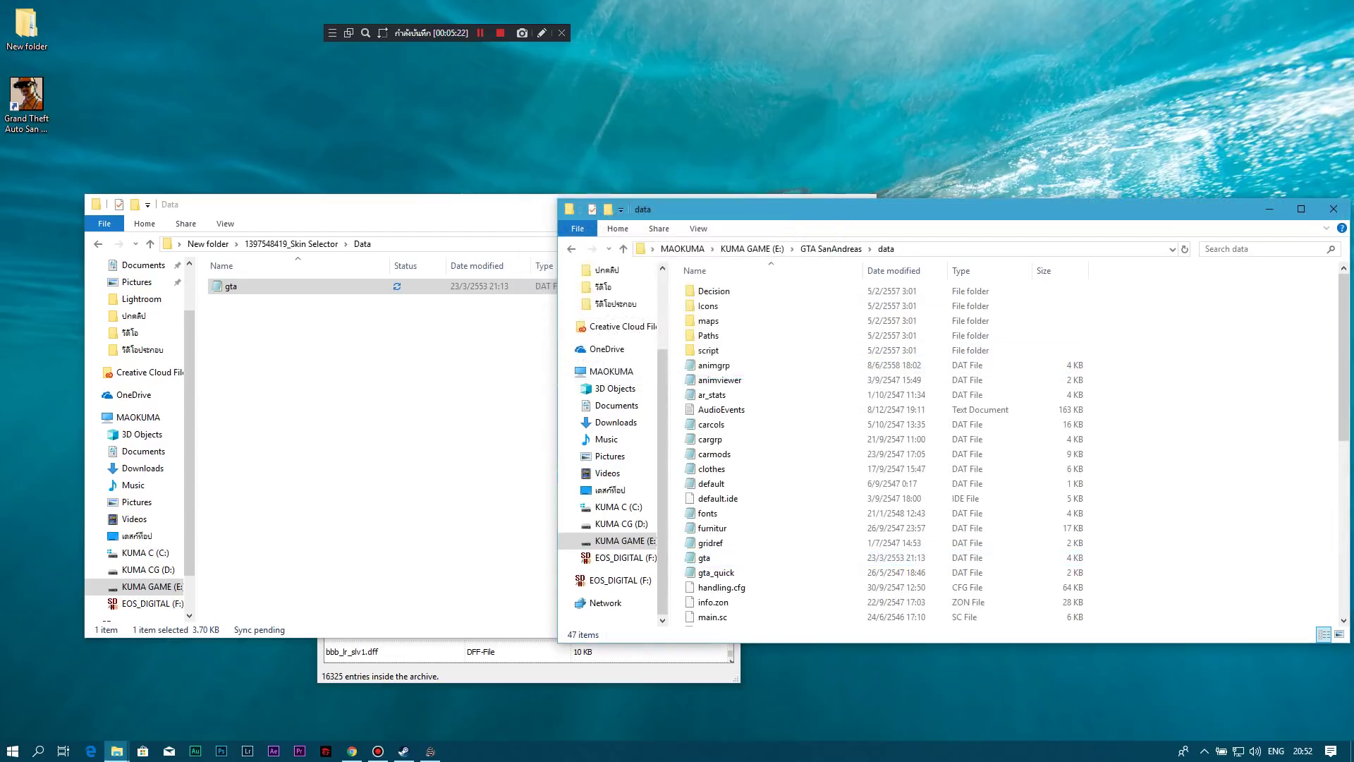
Go back to the GTA SanAndreas root folder and return the mod files window to New folder
{"action": "key", "text": "BackSpace"}
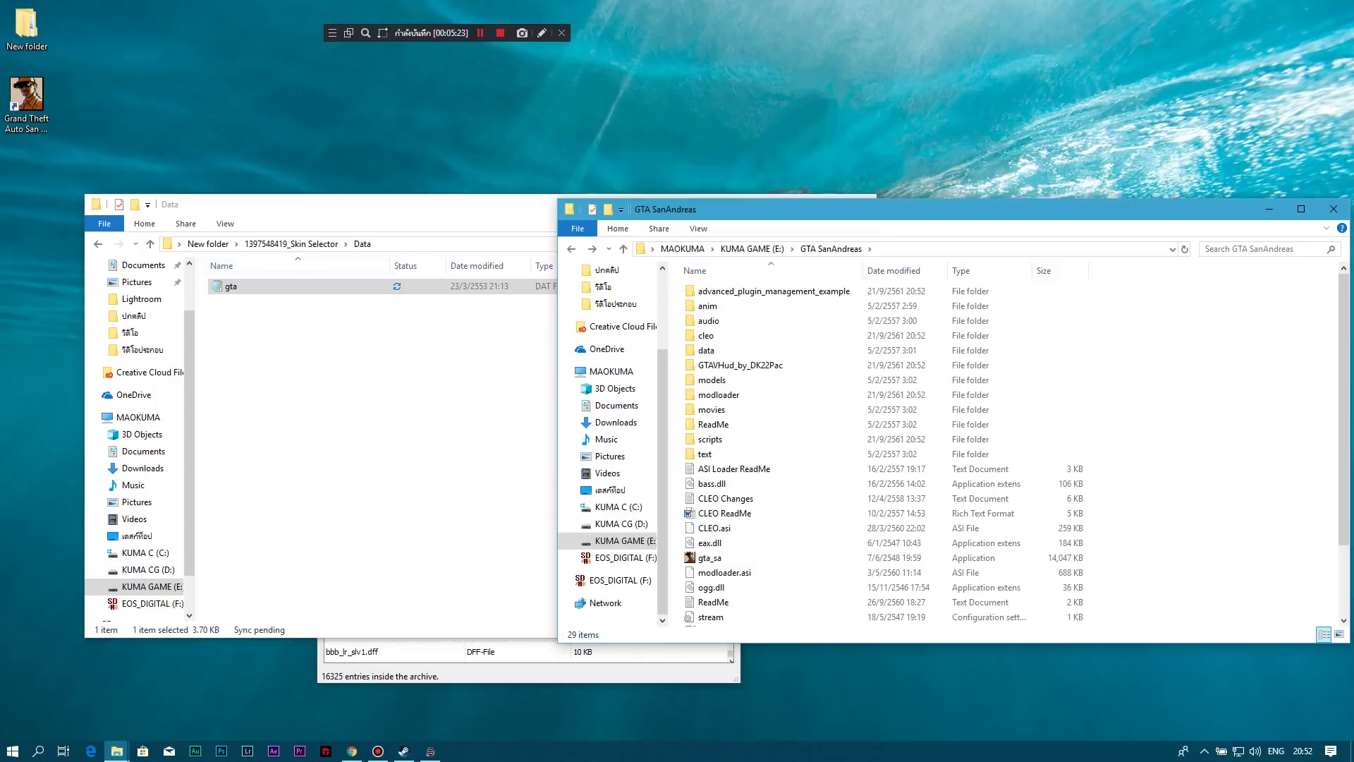
{"action": "key", "text": "alt+Tab"}
{"action": "key", "text": "BackSpace"}
{"action": "key", "text": "BackSpace"}
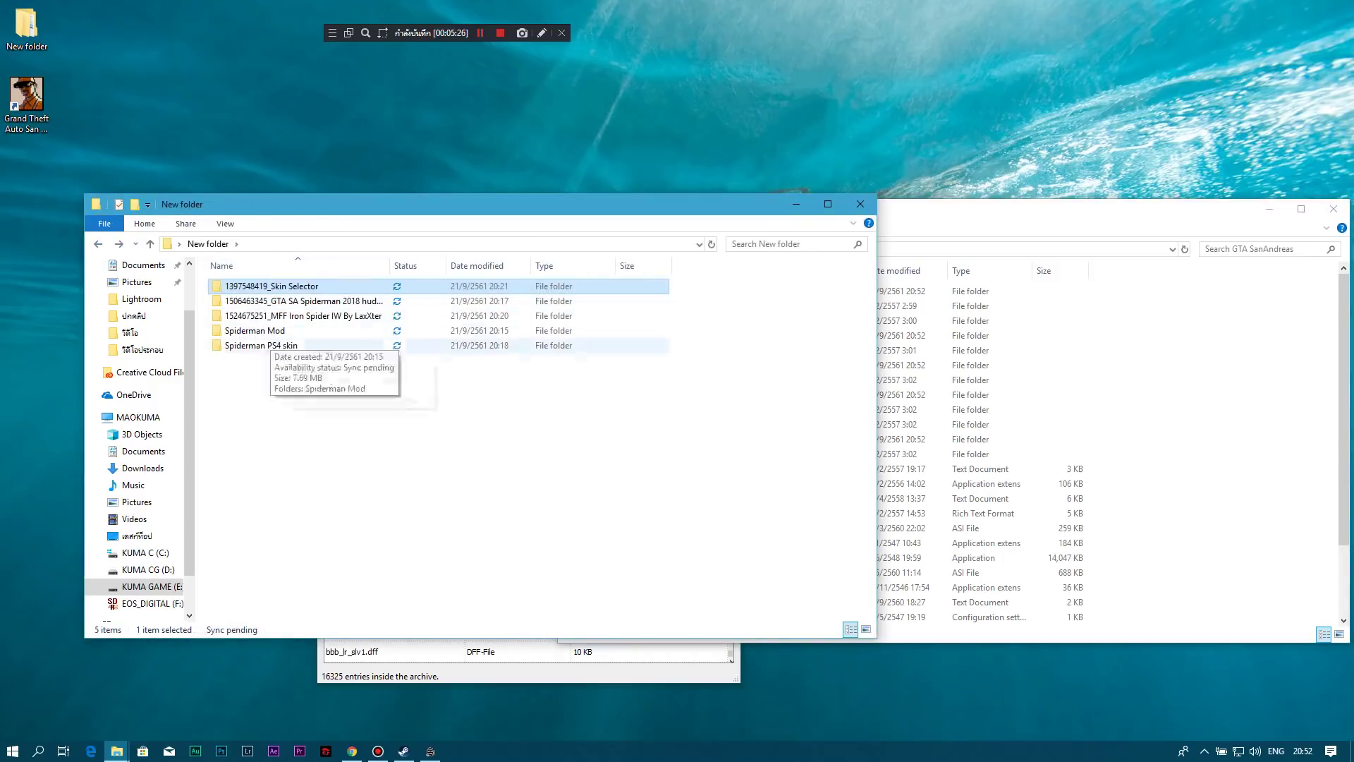
Switch to Alci's IMG Editor and open the Skin archive from the cleo folder of GTA SanAndreas on drive E
{"action": "key", "text": "alt+Tab"}
{"action": "left_click_drag", "start_coordinate": [529, 283], "coordinate": [626, 283]}
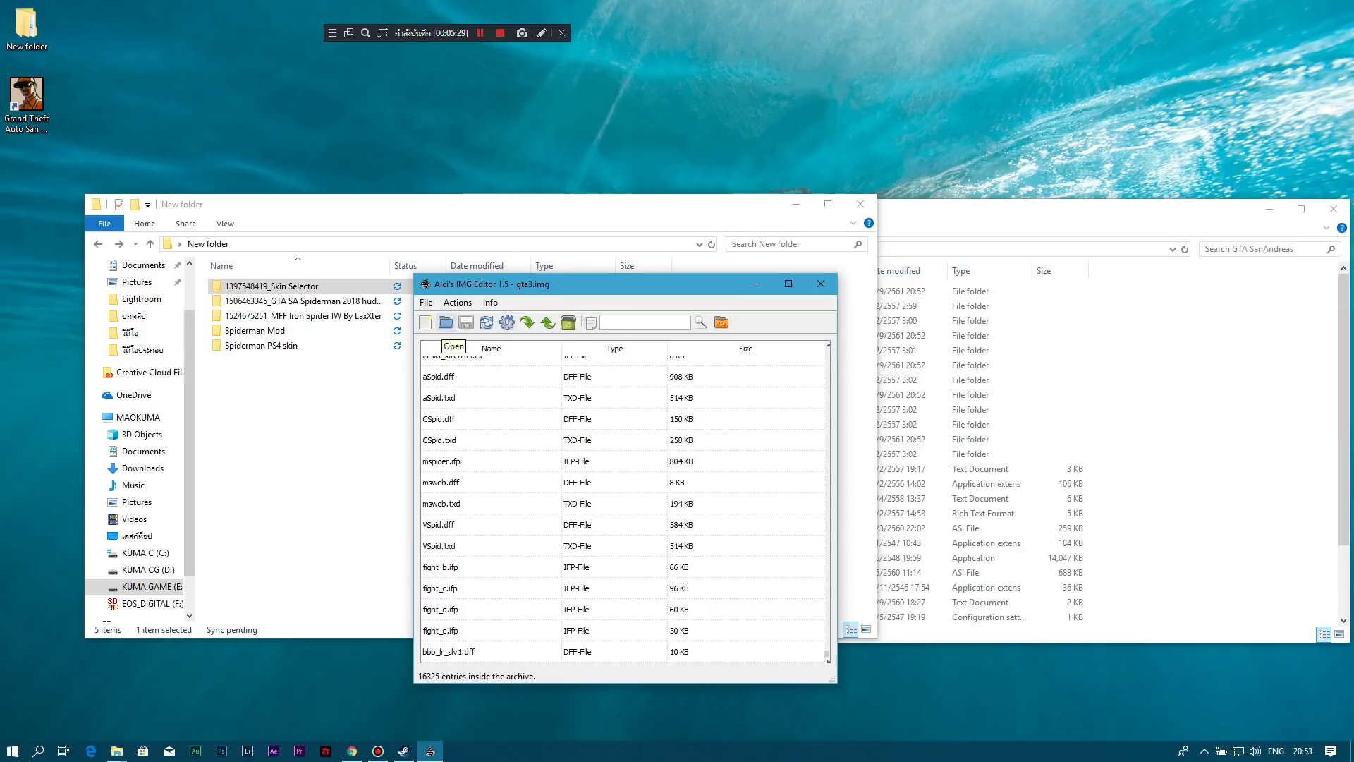
{"action": "left_click", "coordinate": [445, 323]}
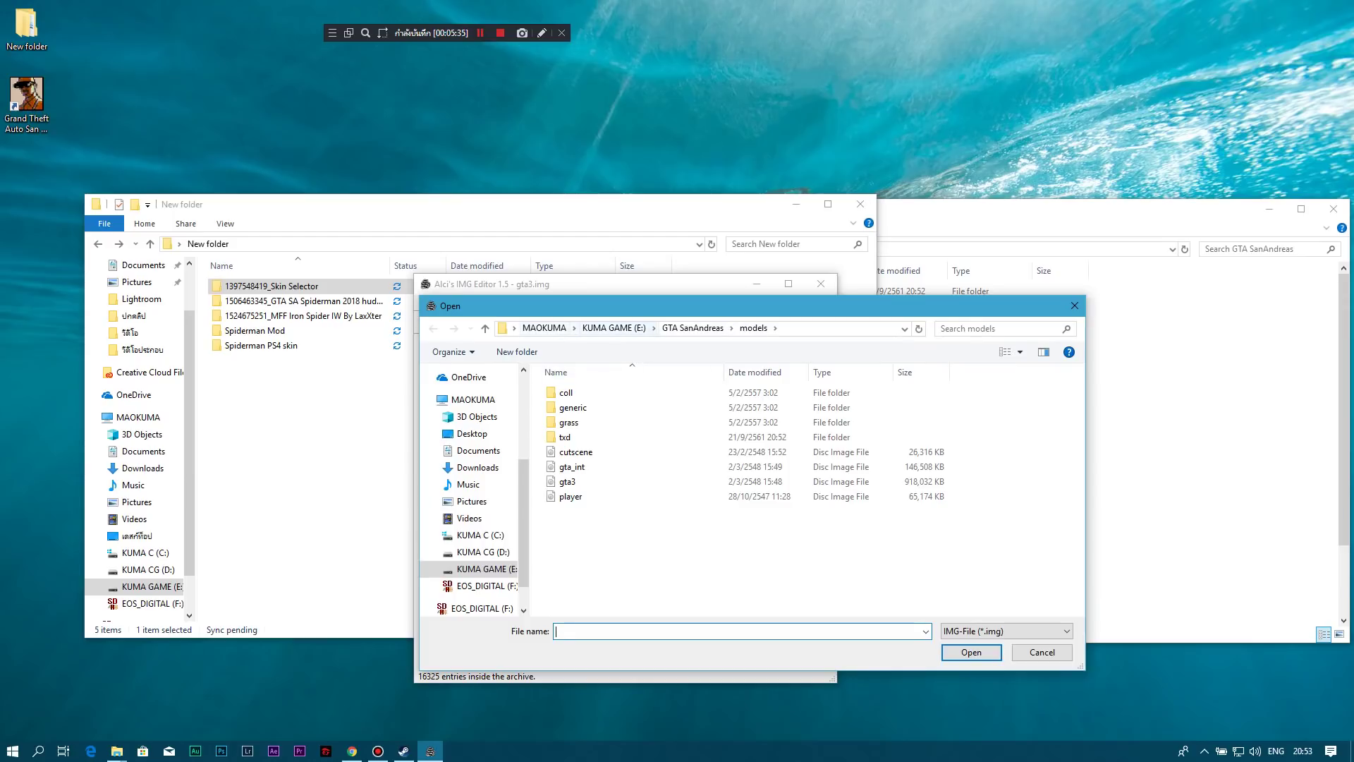
{"action": "left_click", "coordinate": [544, 328]}
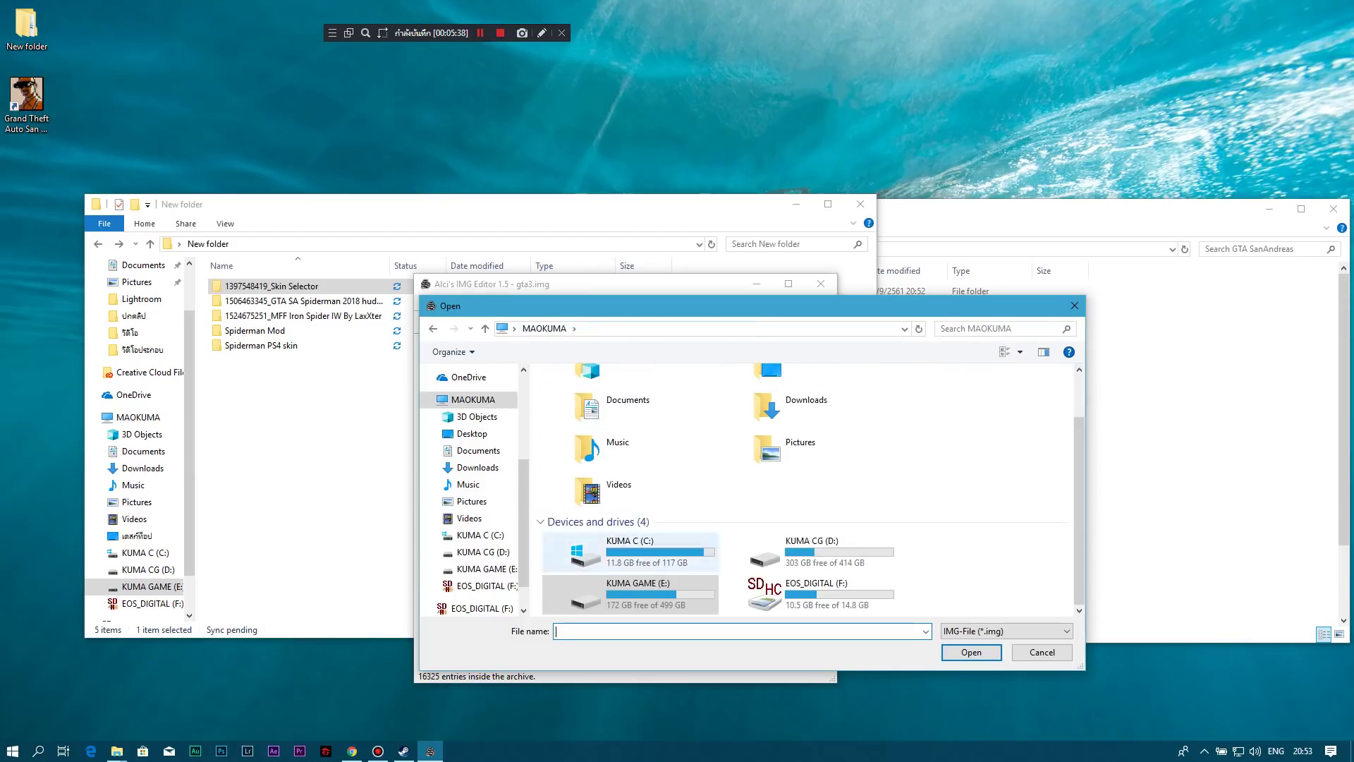
{"action": "double_click", "coordinate": [628, 592]}
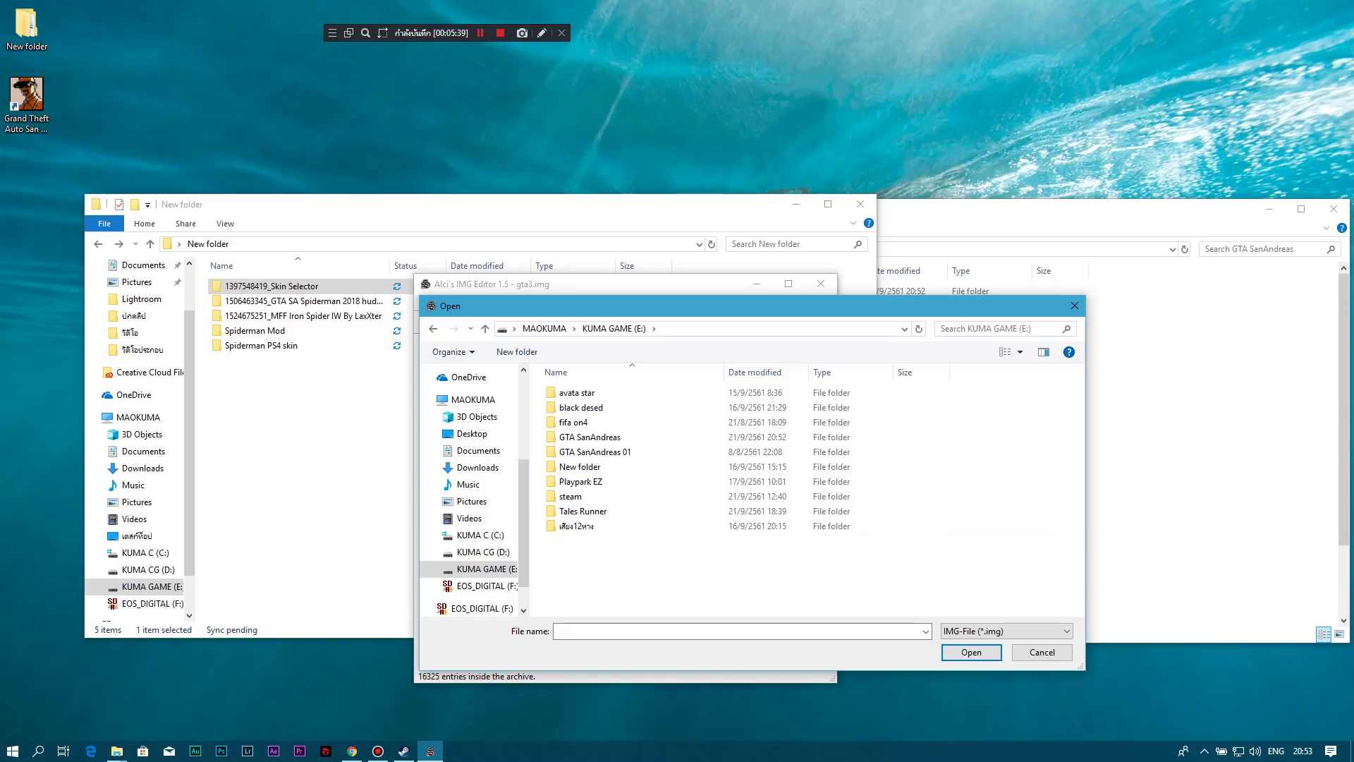
{"action": "double_click", "coordinate": [589, 436]}
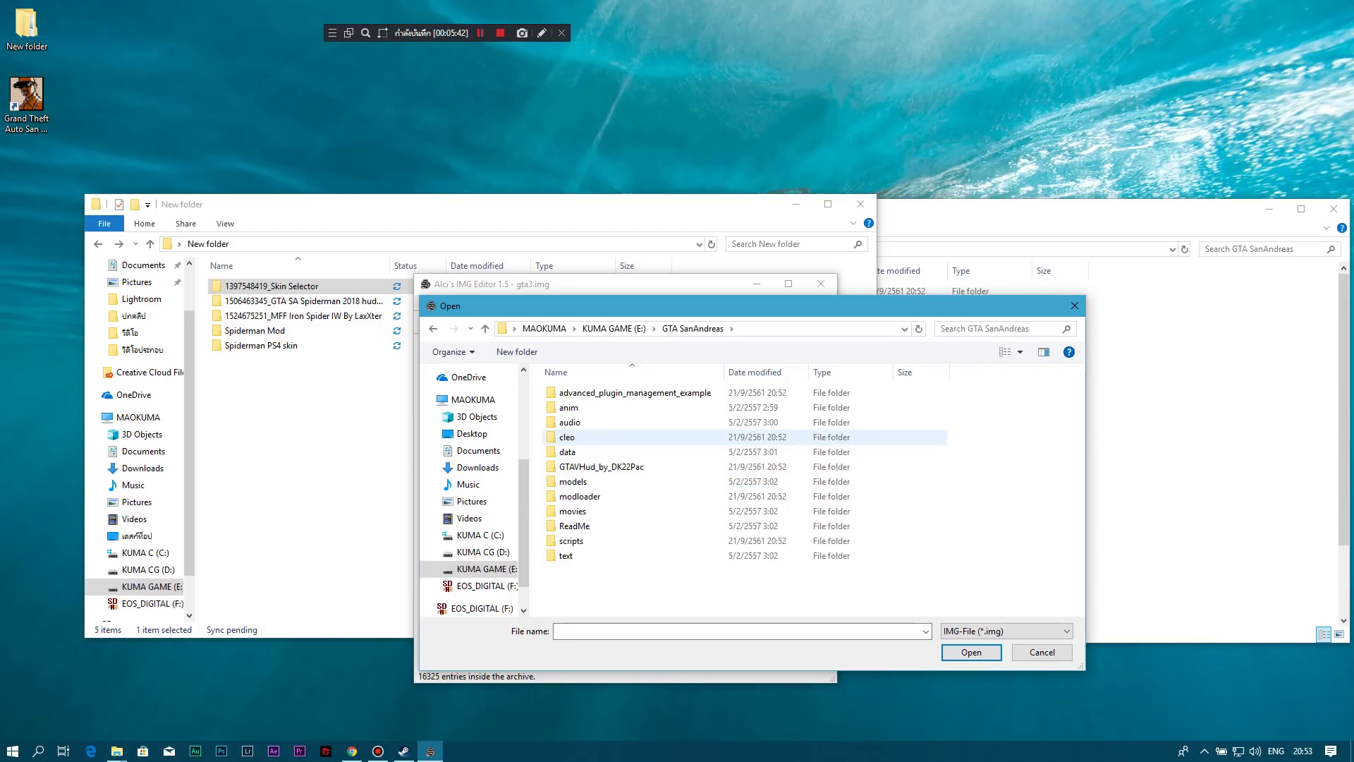
{"action": "double_click", "coordinate": [567, 437]}
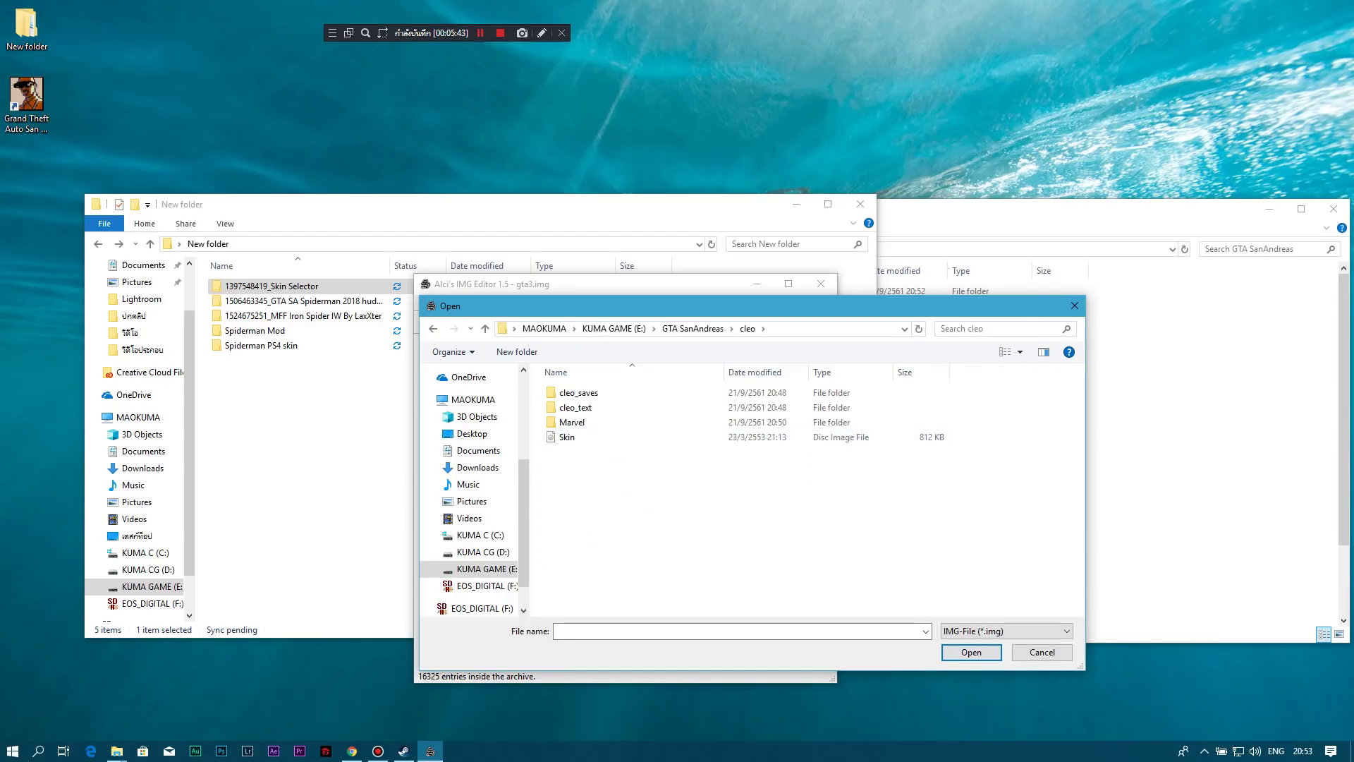
{"action": "double_click", "coordinate": [567, 437]}
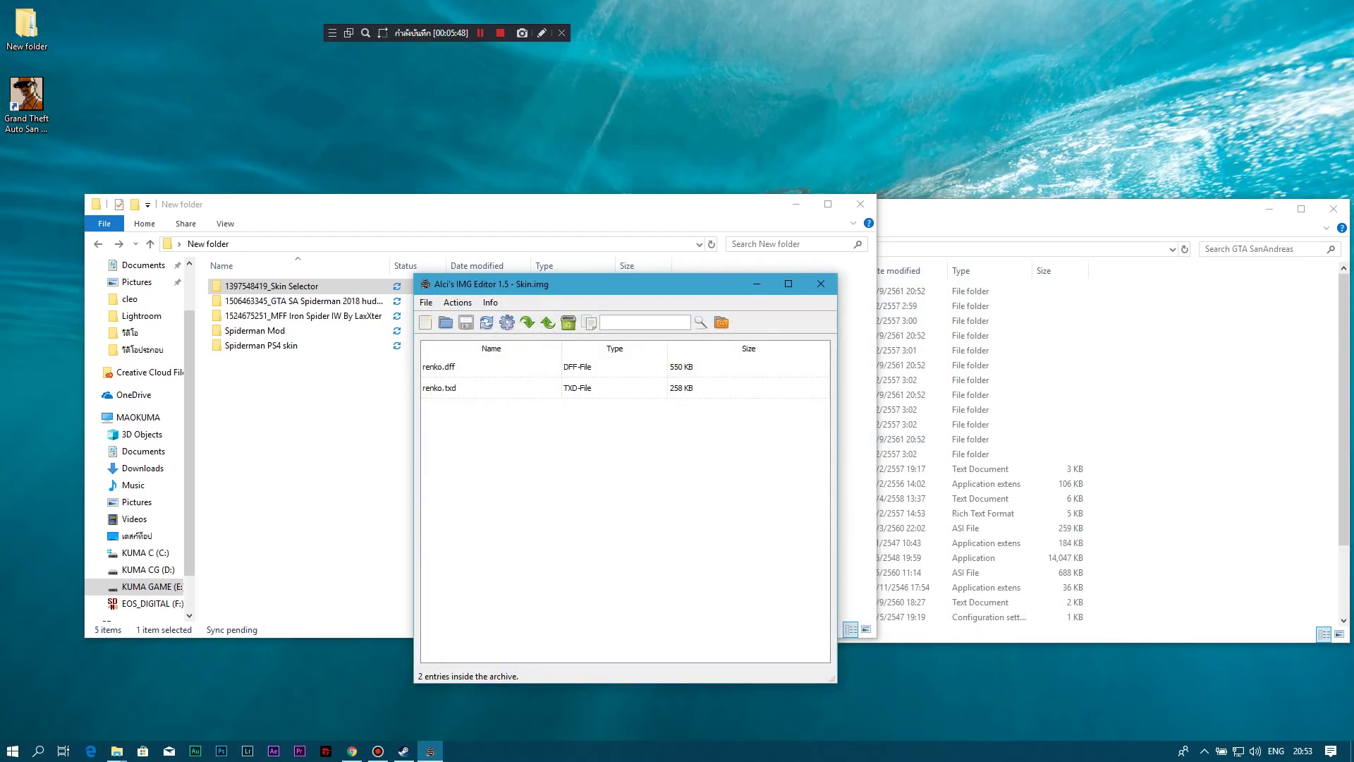
Import StandartSM.dff and StandartSM.txd from the desktop's New folder, Spiderman PS4 skin subfolder, into Skin.img and save the archive
{"action": "left_click", "coordinate": [491, 366]}
{"action": "left_click", "coordinate": [491, 388]}
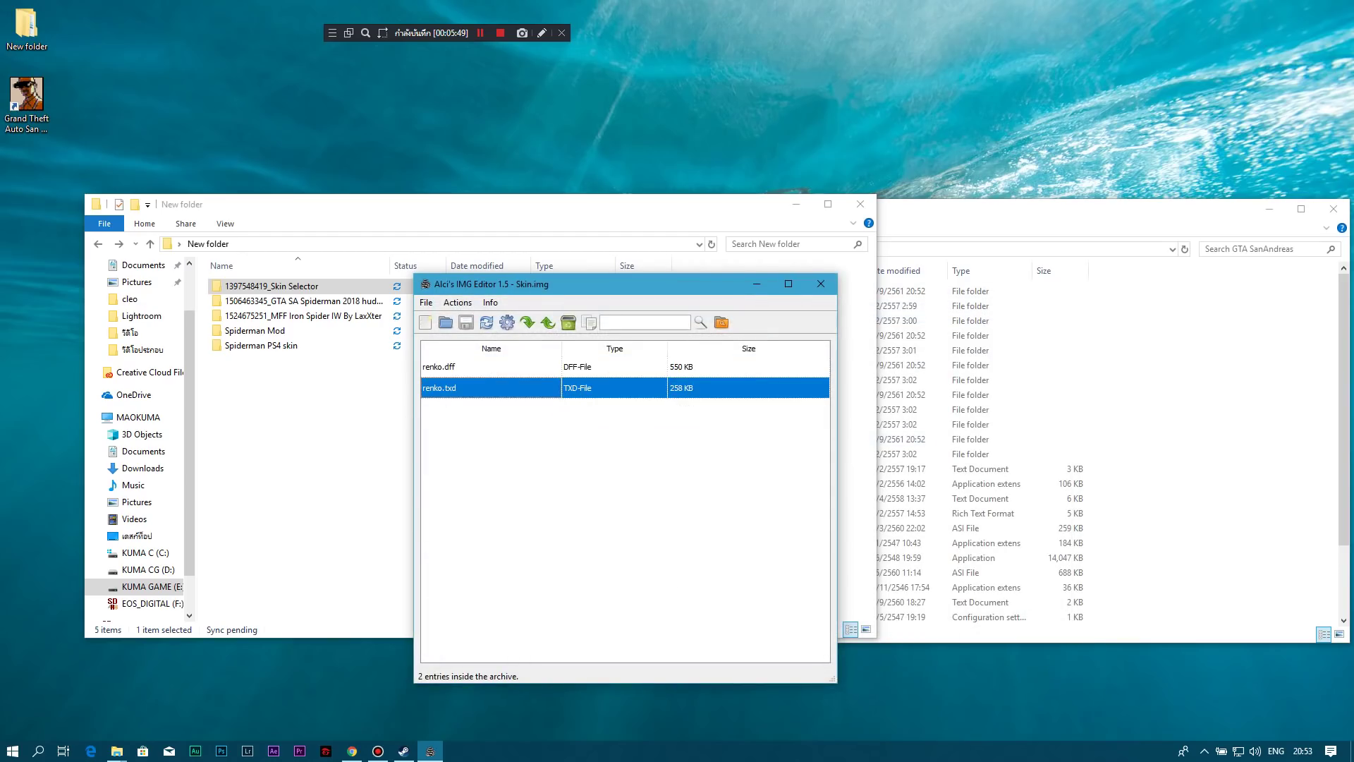
{"action": "left_click", "coordinate": [491, 366]}
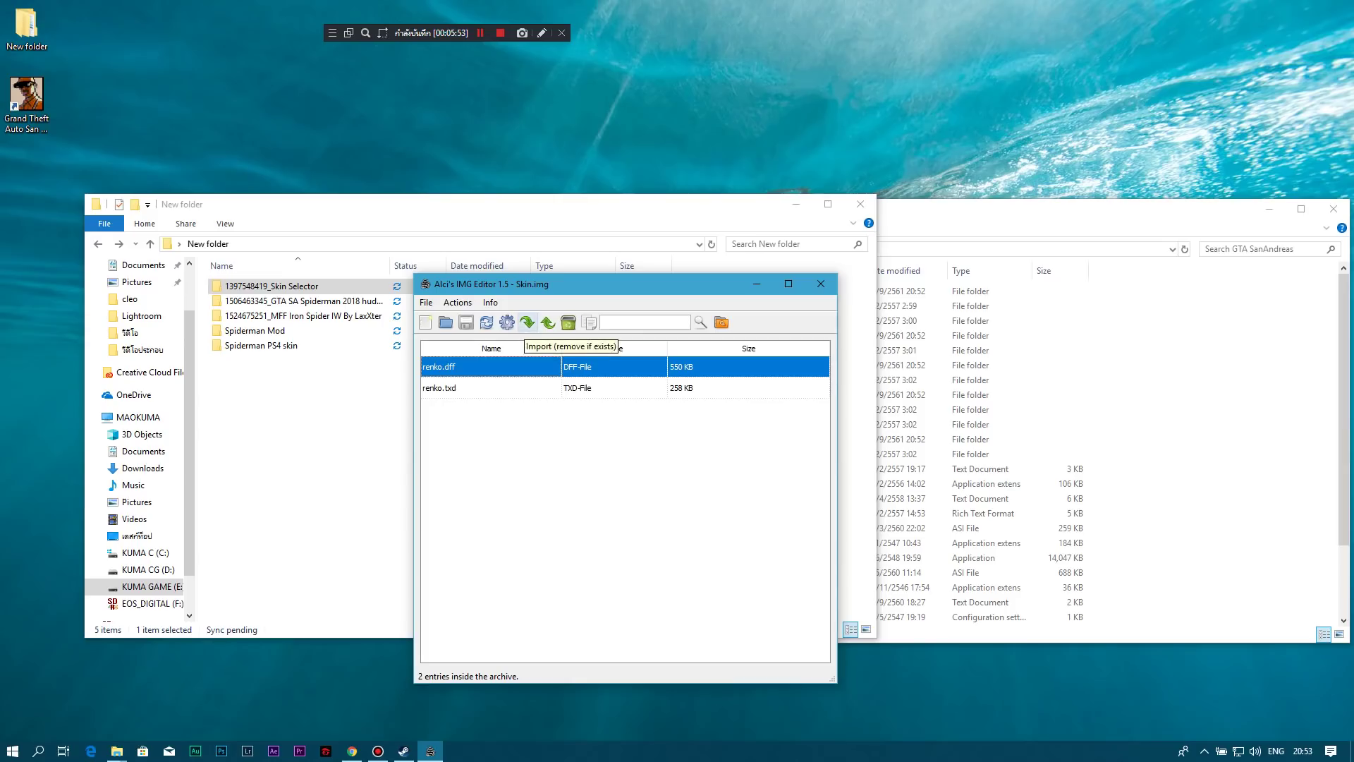
{"action": "left_click", "coordinate": [528, 322]}
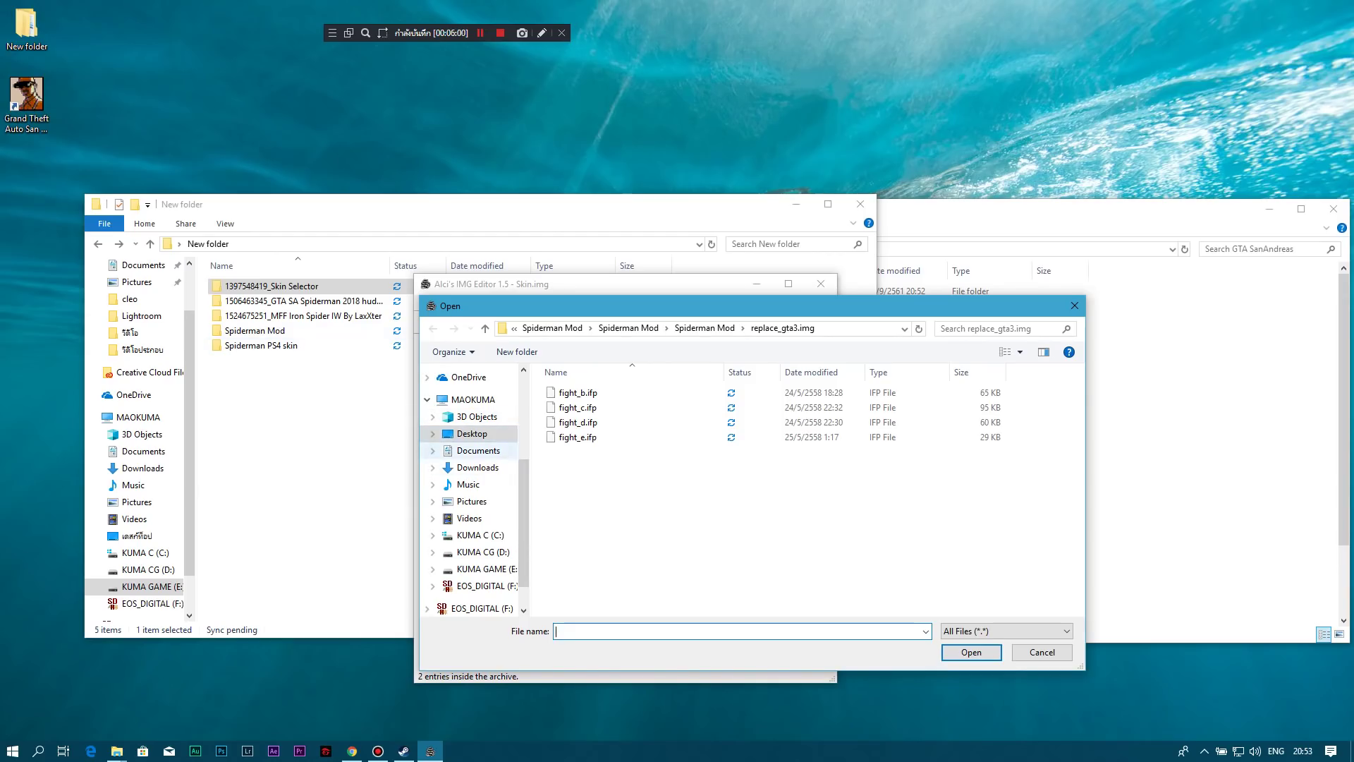
{"action": "left_click", "coordinate": [478, 468]}
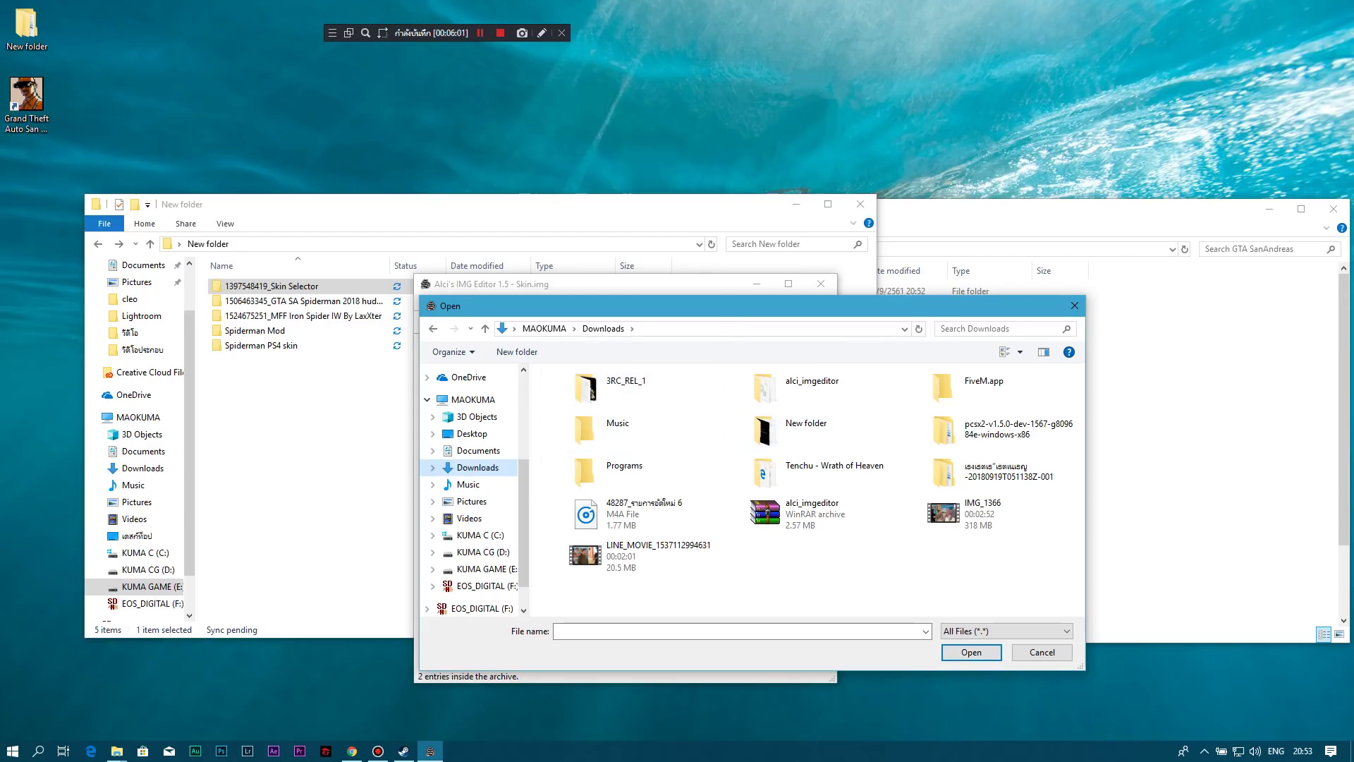
{"action": "left_click", "coordinate": [472, 433]}
{"action": "double_click", "coordinate": [585, 392]}
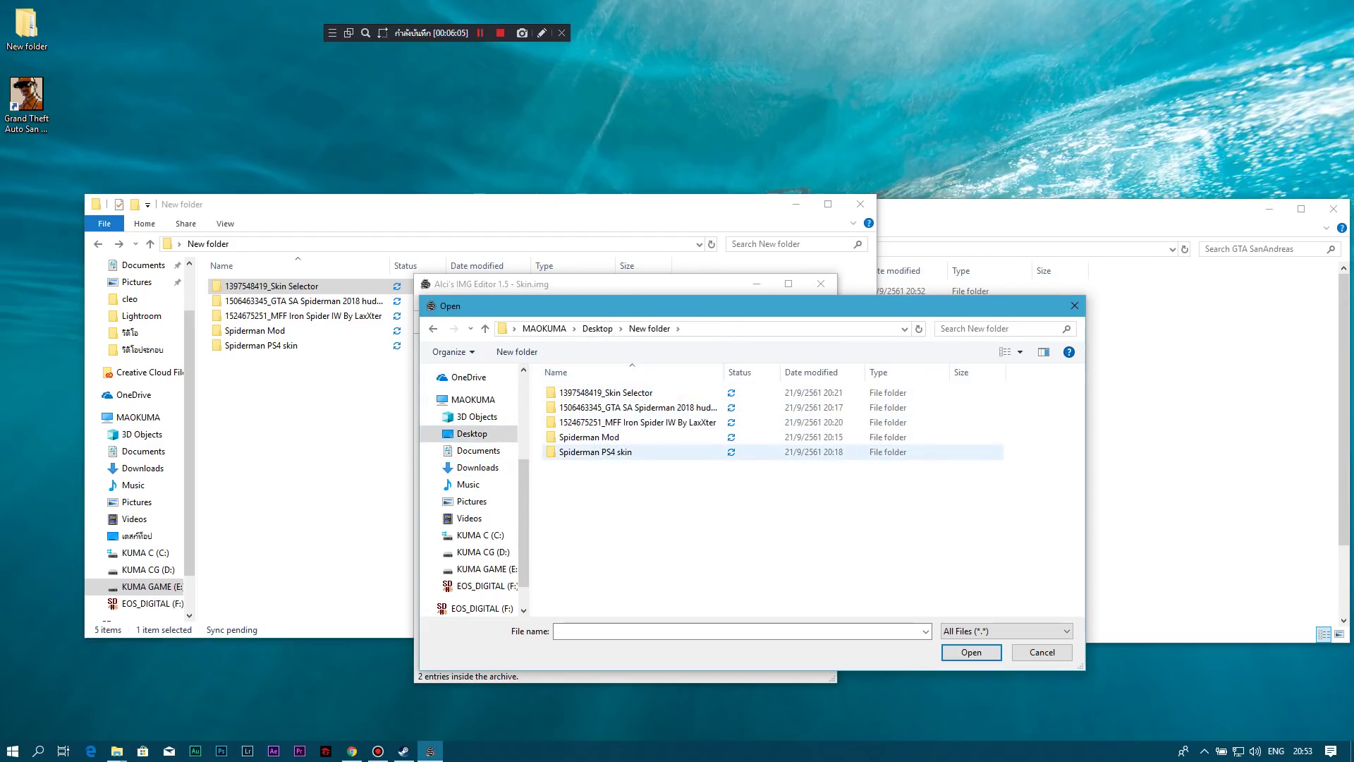
{"action": "double_click", "coordinate": [593, 452]}
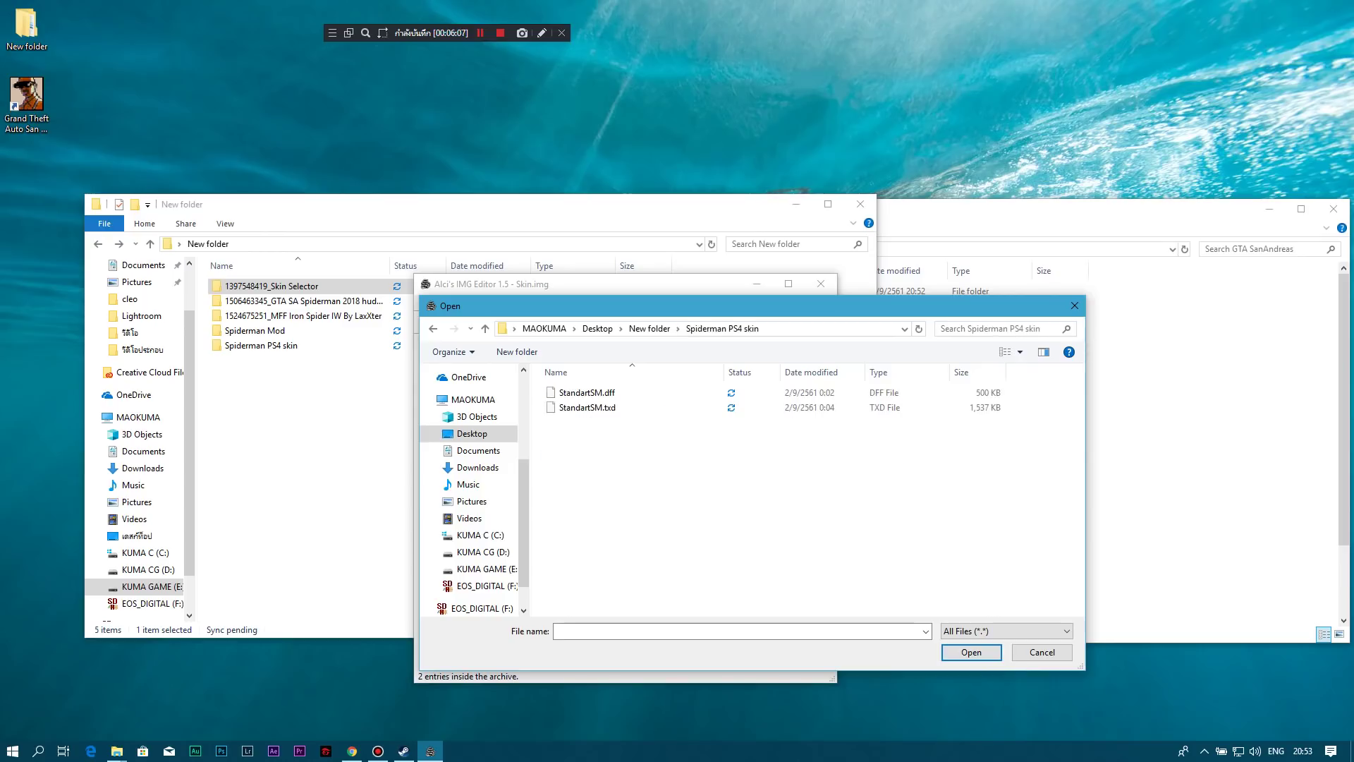
{"action": "left_click_drag", "start_coordinate": [624, 440], "coordinate": [567, 387]}
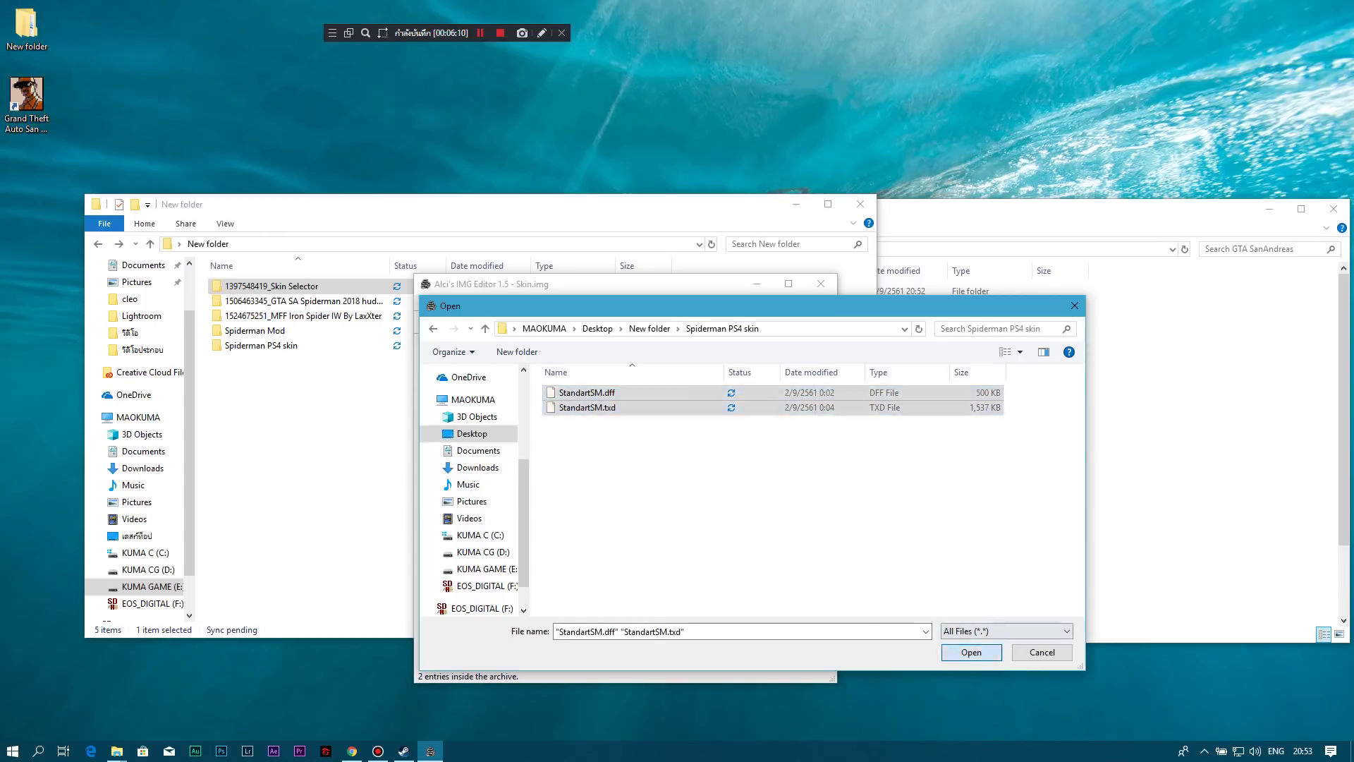
{"action": "key", "text": "Return"}
{"action": "left_click", "coordinate": [466, 322]}
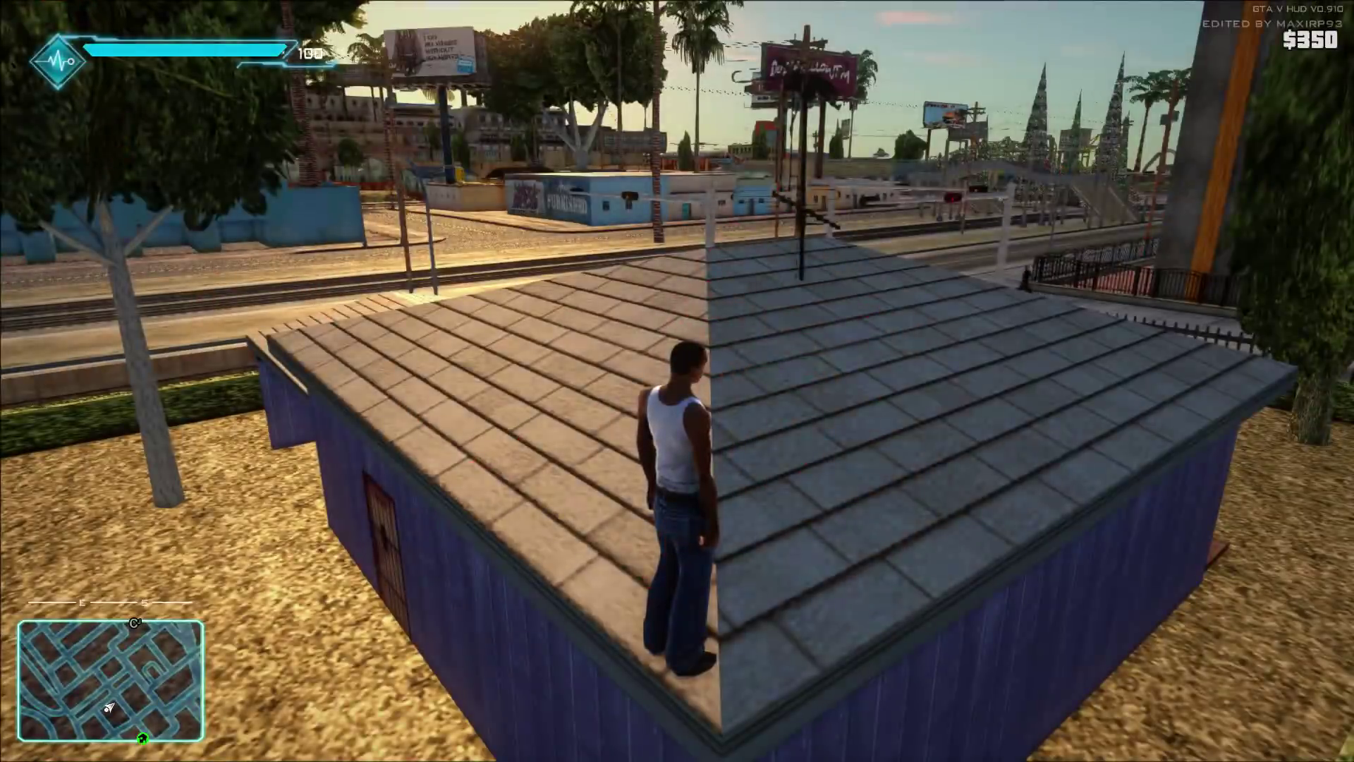
{"action": "key", "text": "w"}
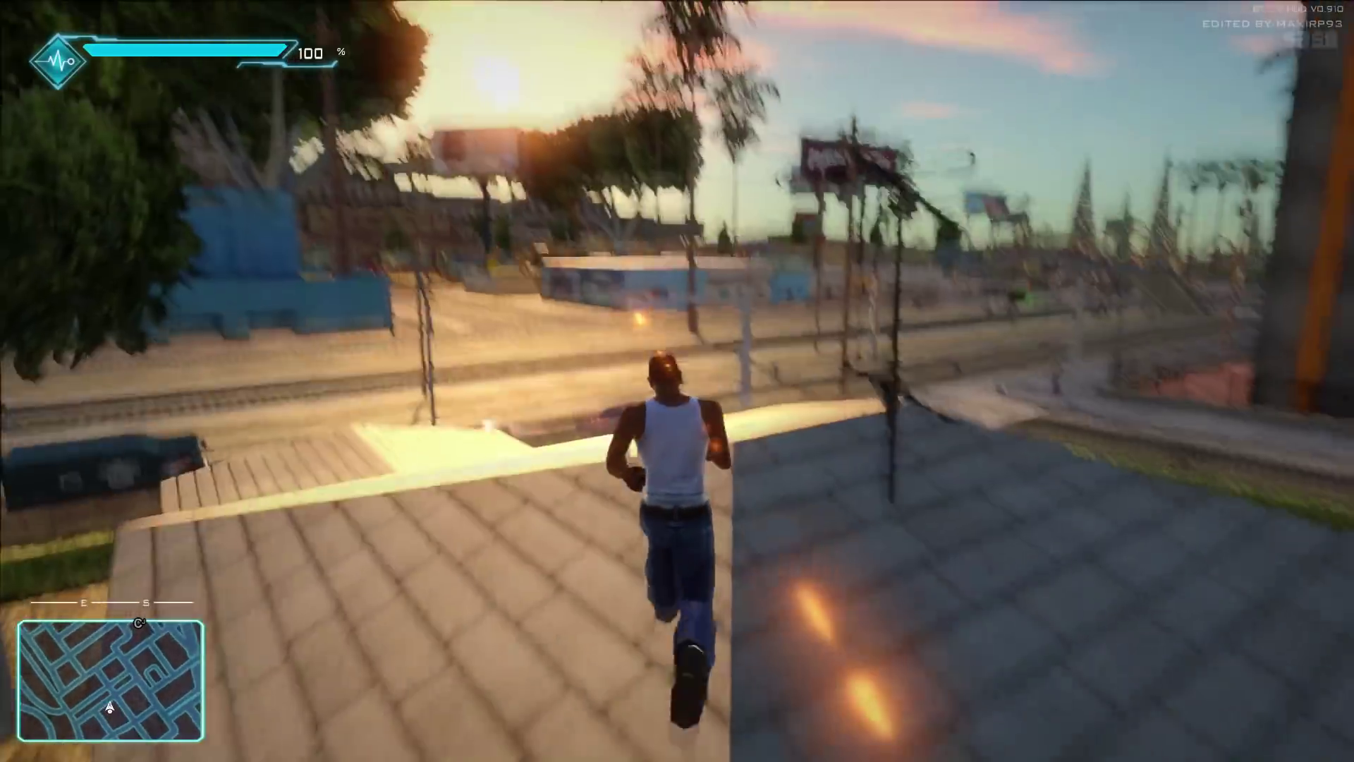
{"action": "key", "text": "s"}
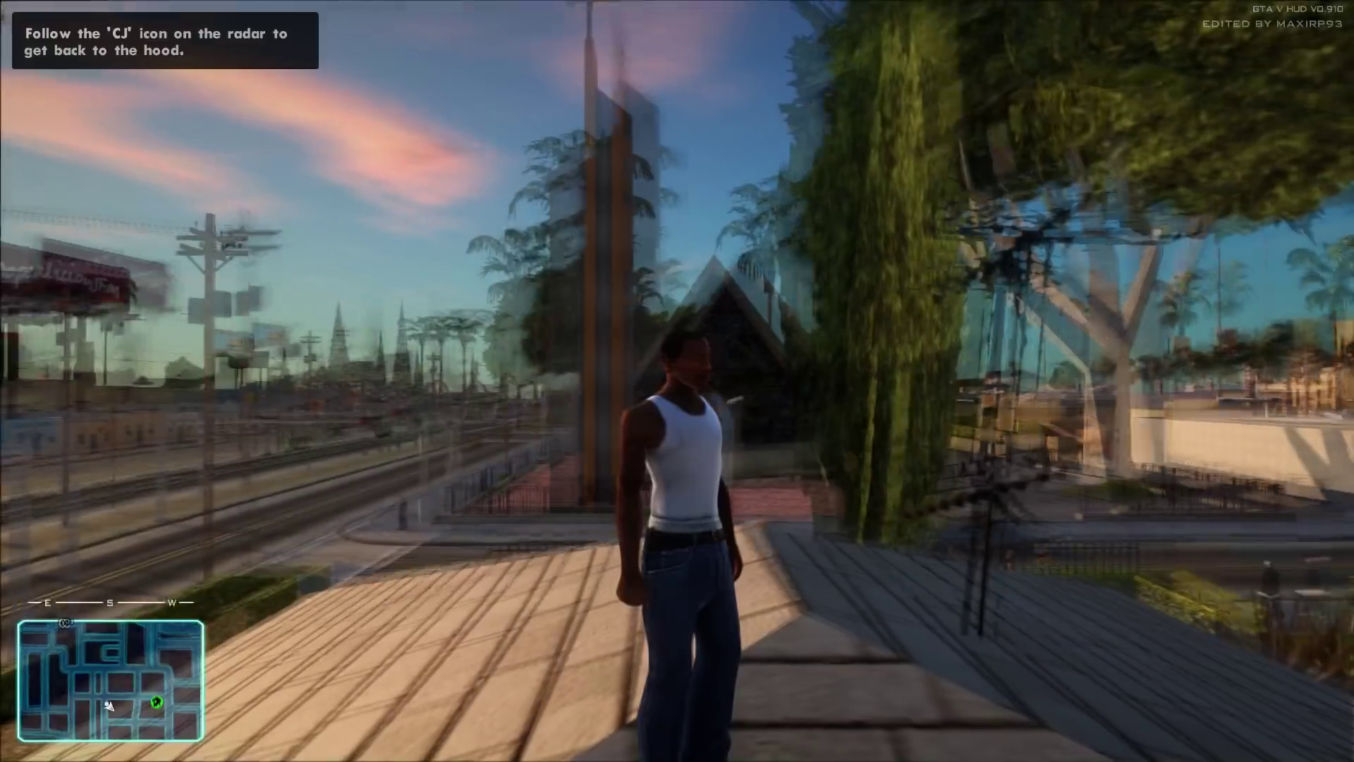
{"action": "key", "text": "w"}
{"action": "key", "text": "s"}
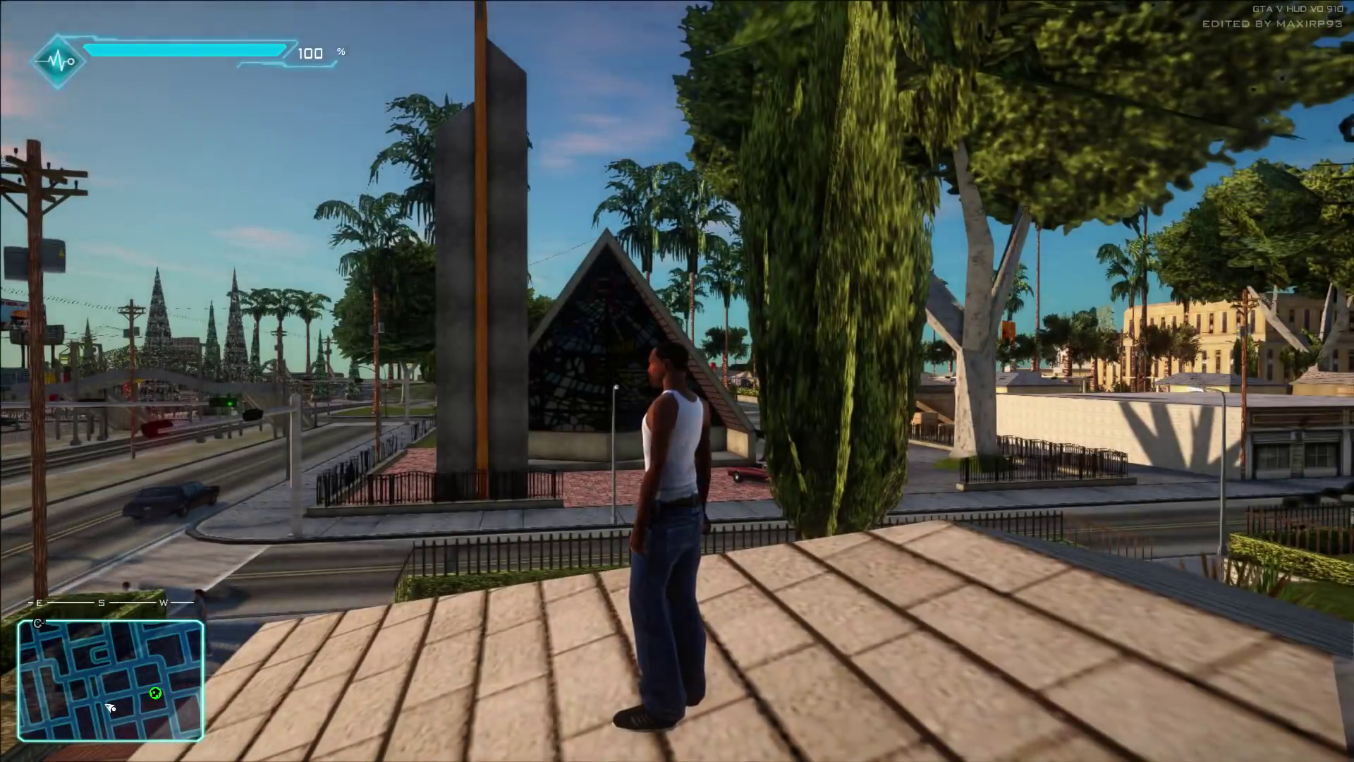
{"action": "key", "text": "w"}
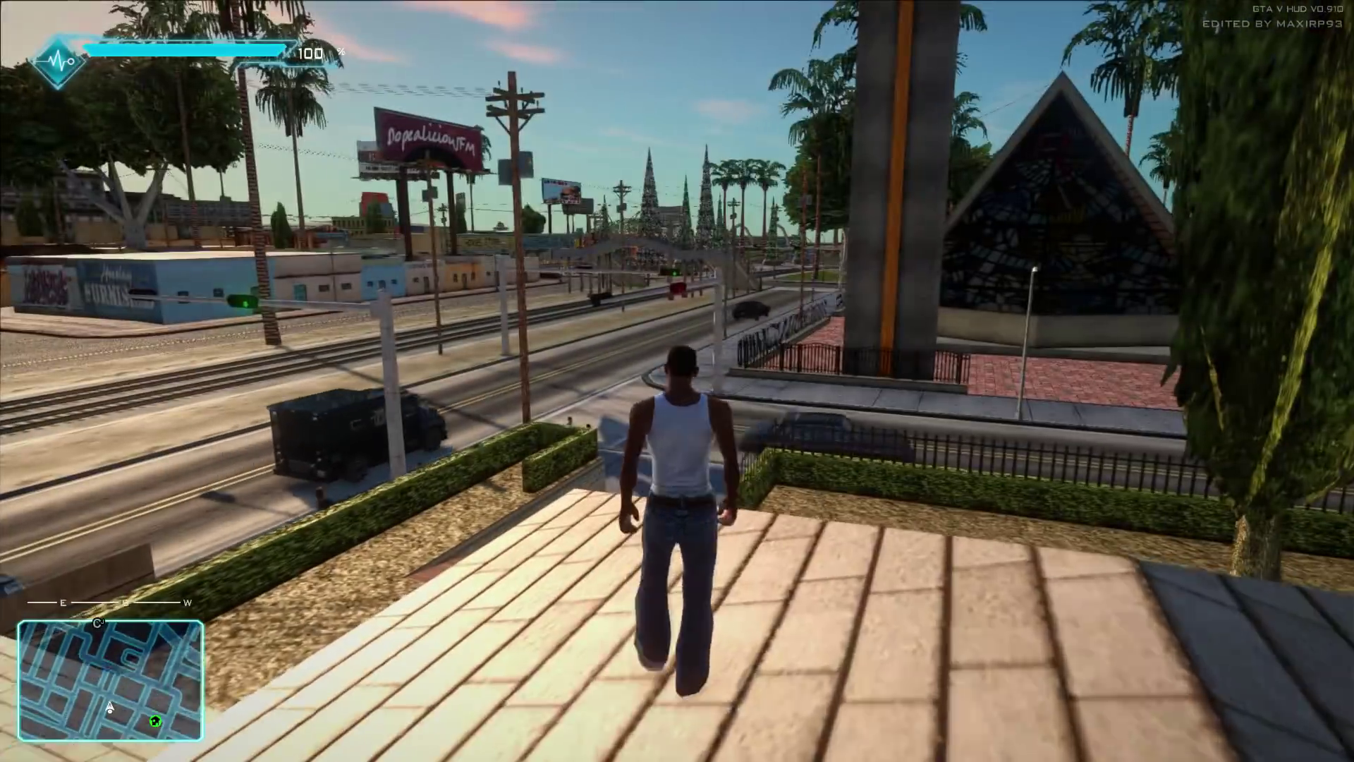
{"action": "key", "text": "d"}
{"action": "key", "text": "w"}
{"action": "key", "text": "s"}
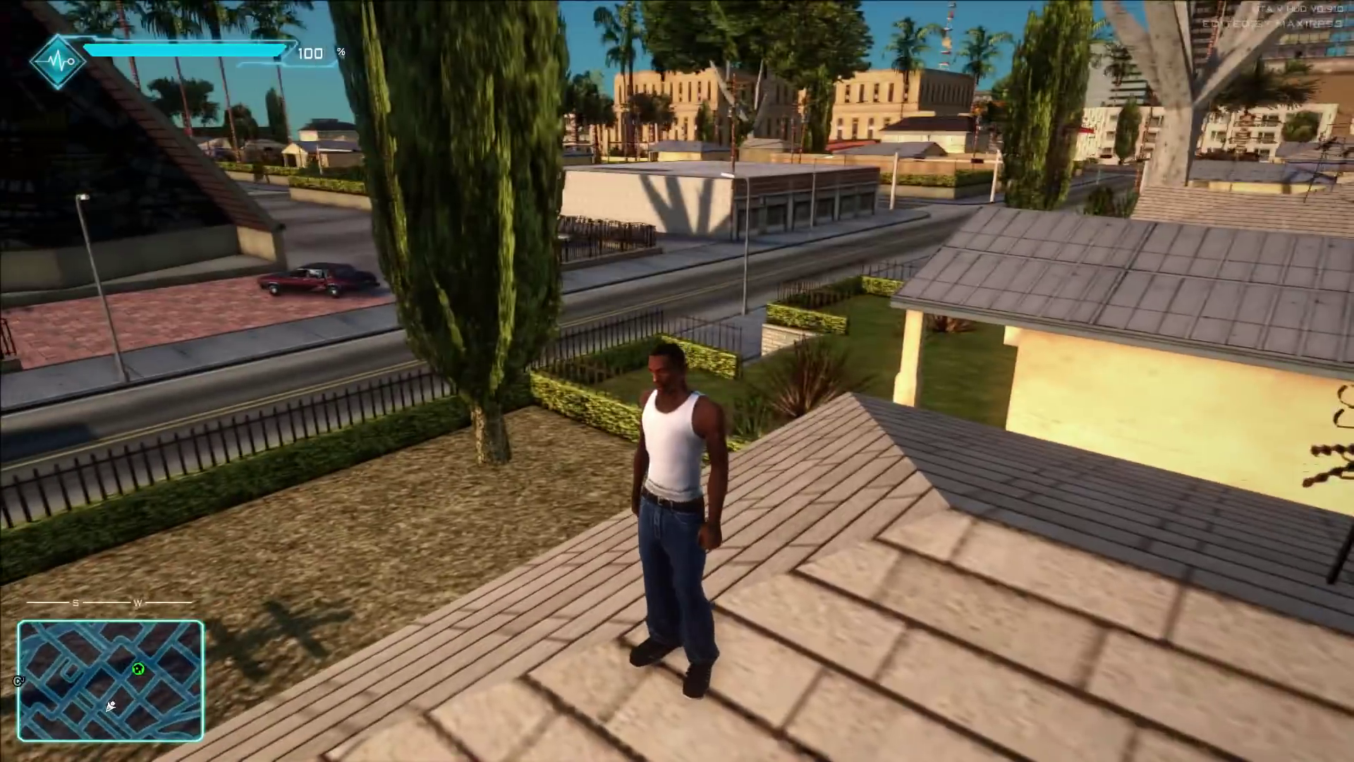
{"action": "key", "text": "w"}
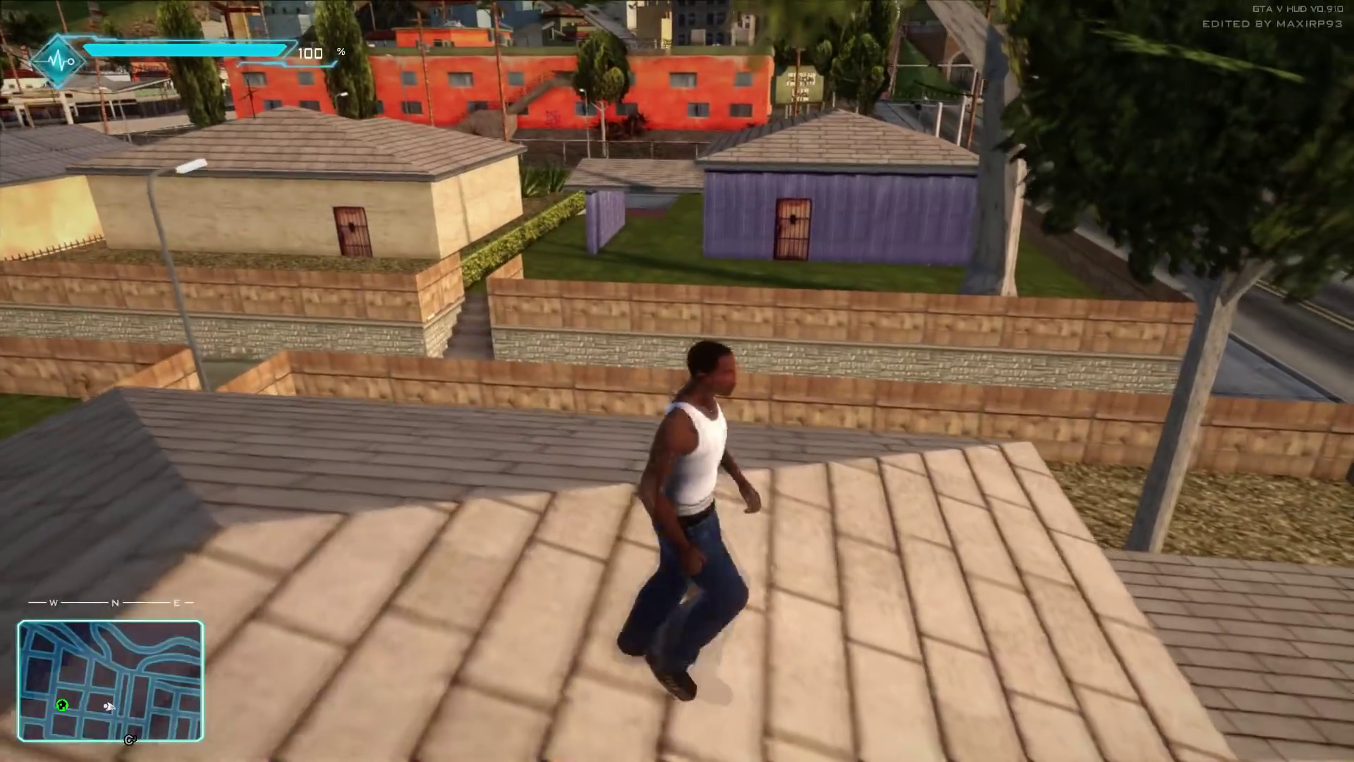
{"action": "key", "text": "s"}
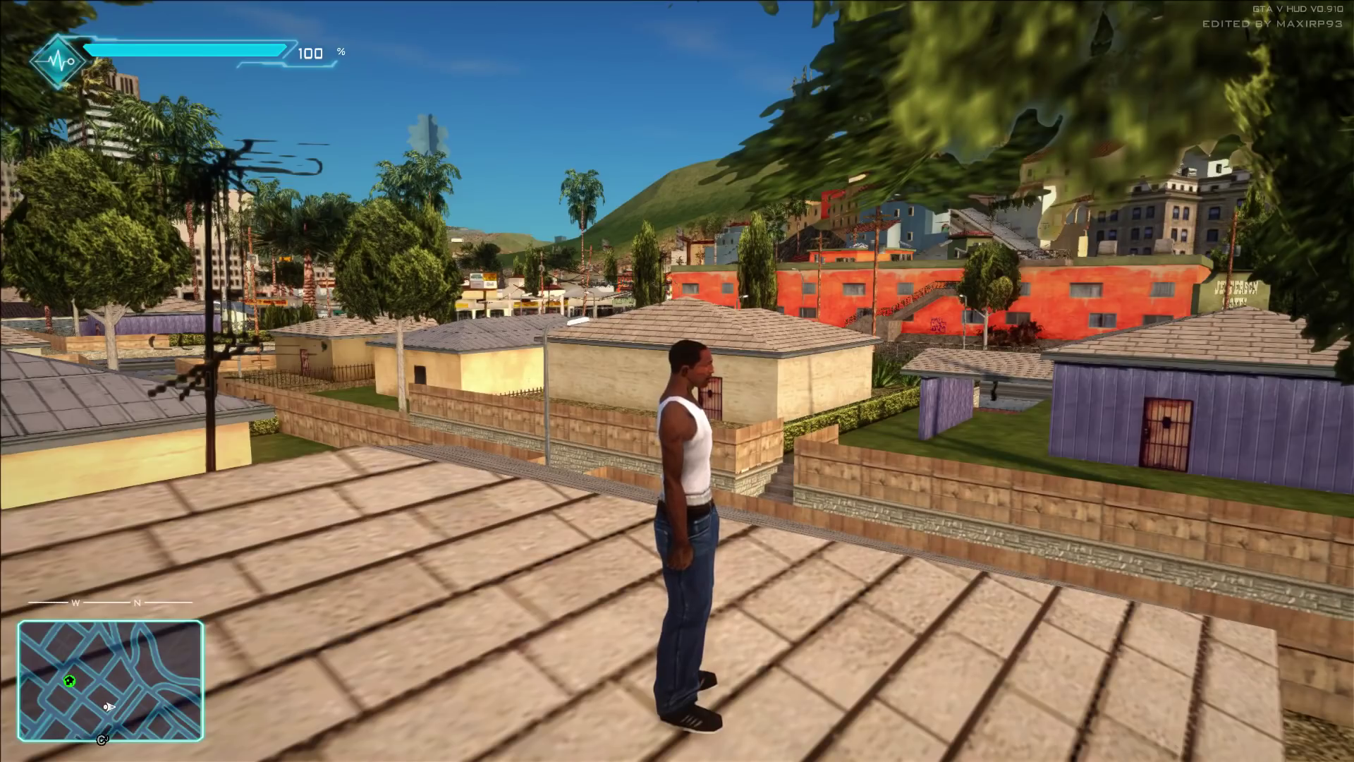
{"action": "key", "text": "s"}
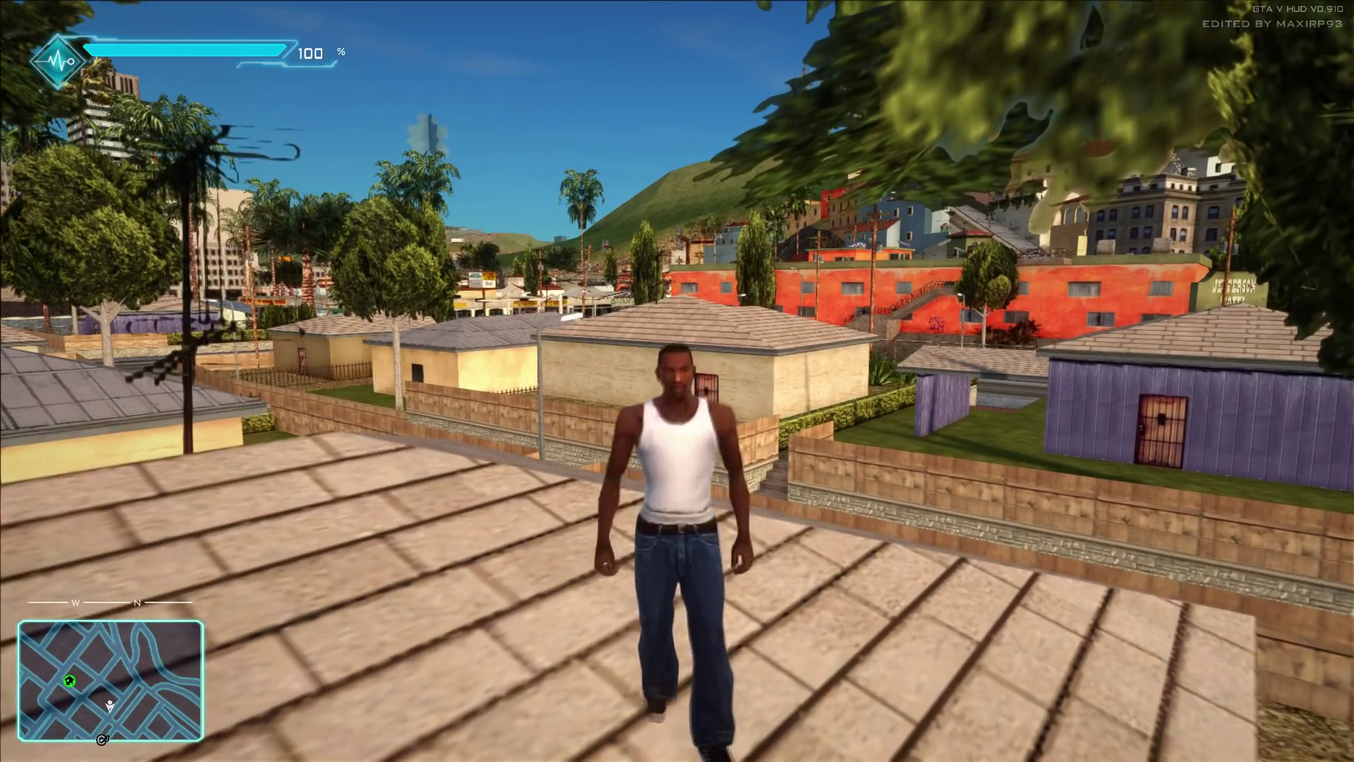
{"action": "key", "text": "d"}
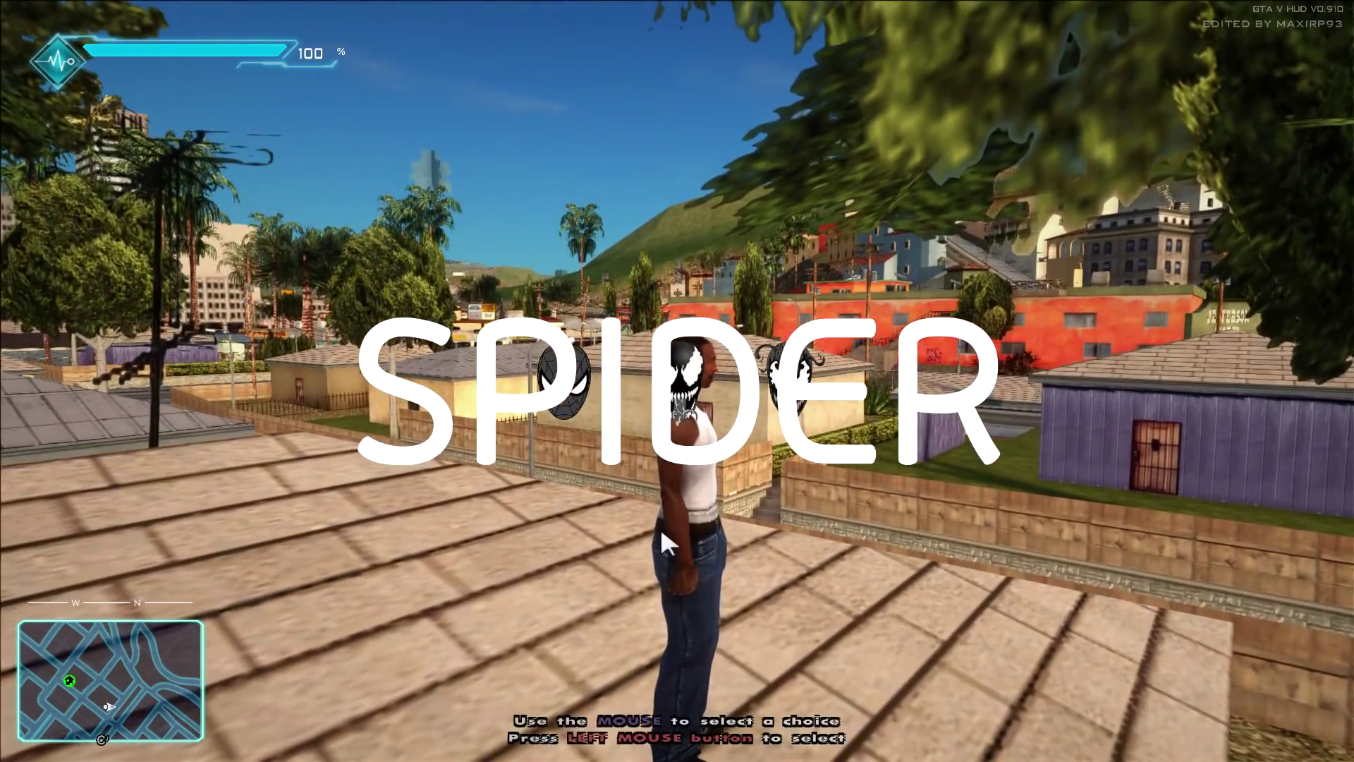